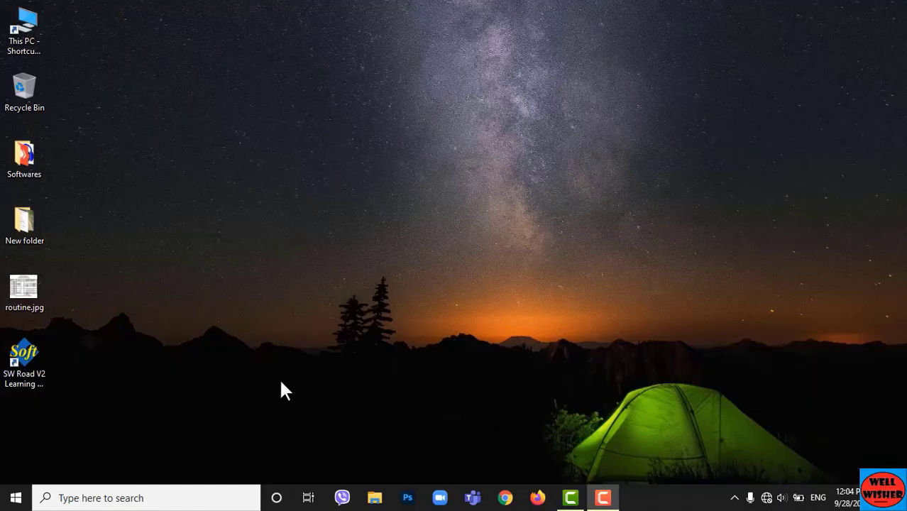
Launch SW Road V2 Learning Edition and start a new project
left_click(30, 360)
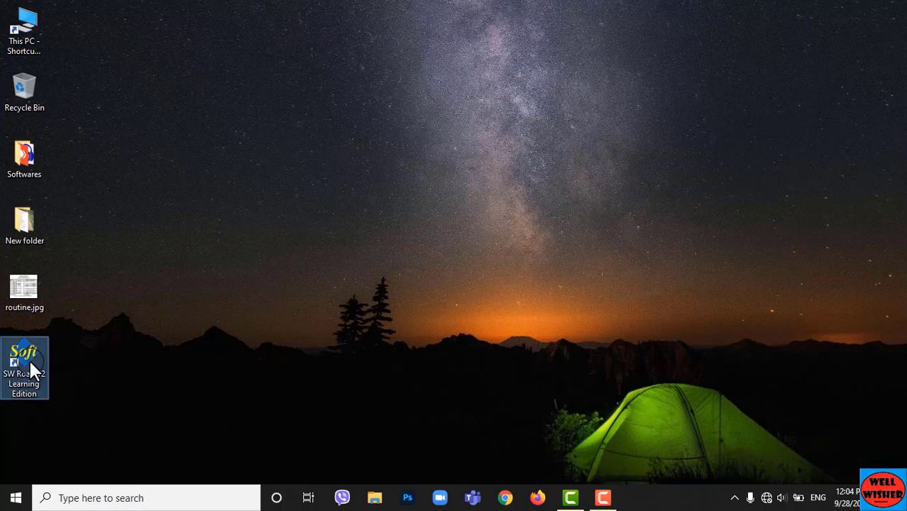
double_click(29, 360)
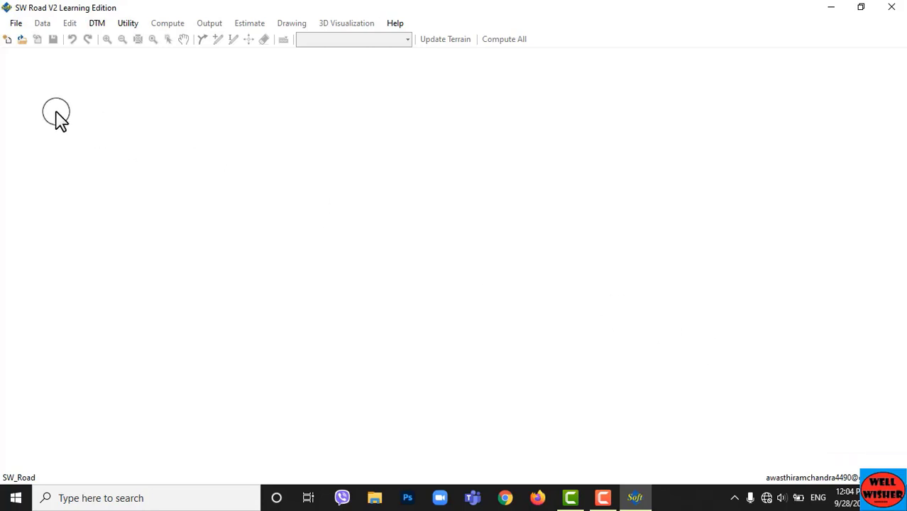
left_click(13, 25)
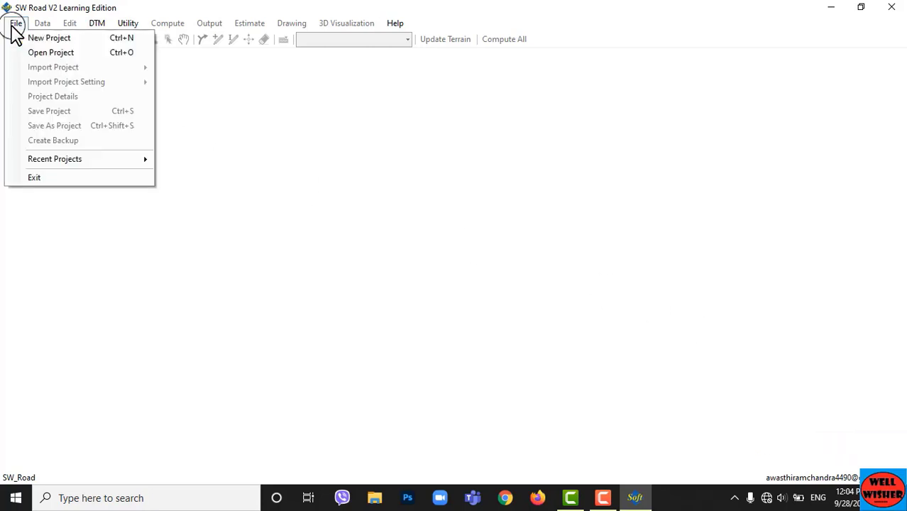
left_click(12, 27)
left_click(15, 26)
left_click(71, 38)
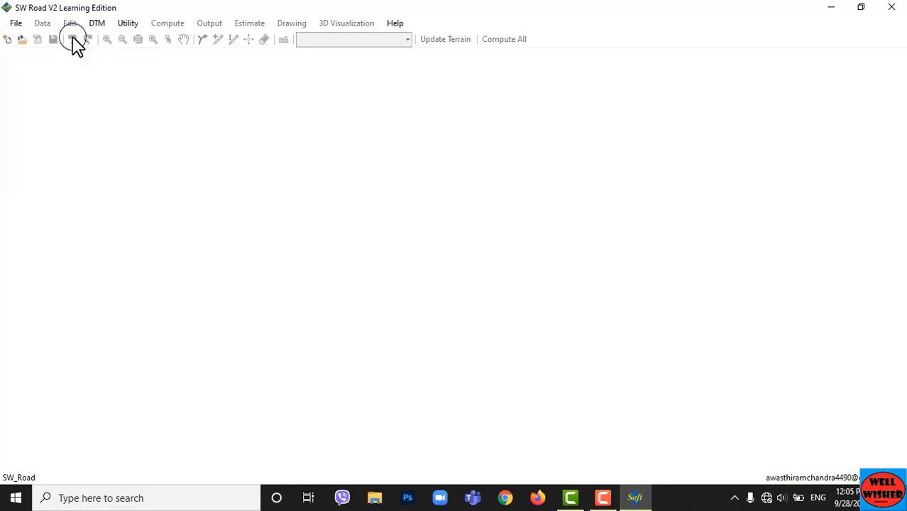
left_click(125, 49)
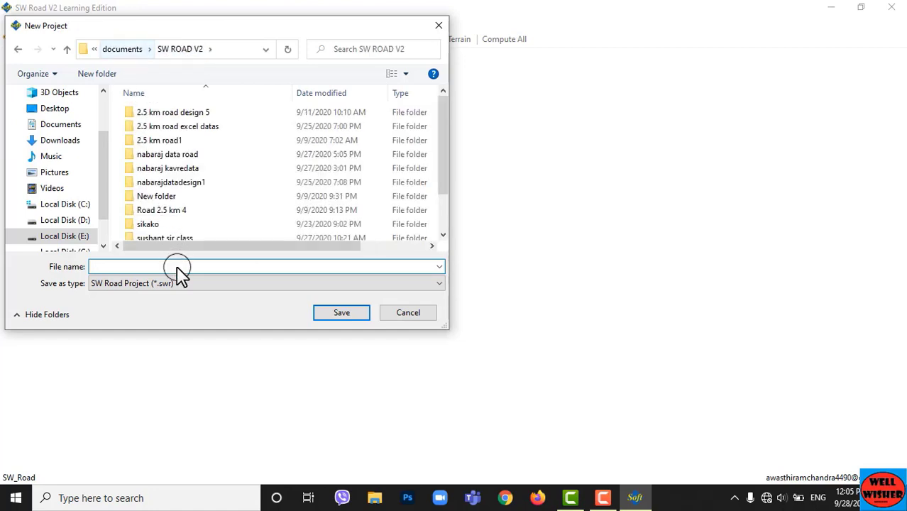
Name the new project namuillamdxfdtmimport and save it in the SW ROAD V2 folder
left_click(177, 268)
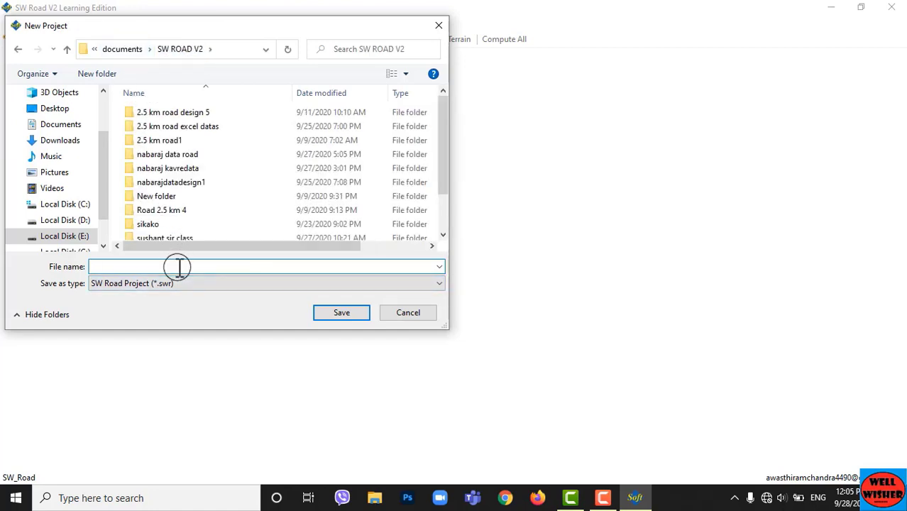
type("d")
key("BackSpace")
type("namuillamdxfdtmimpor")
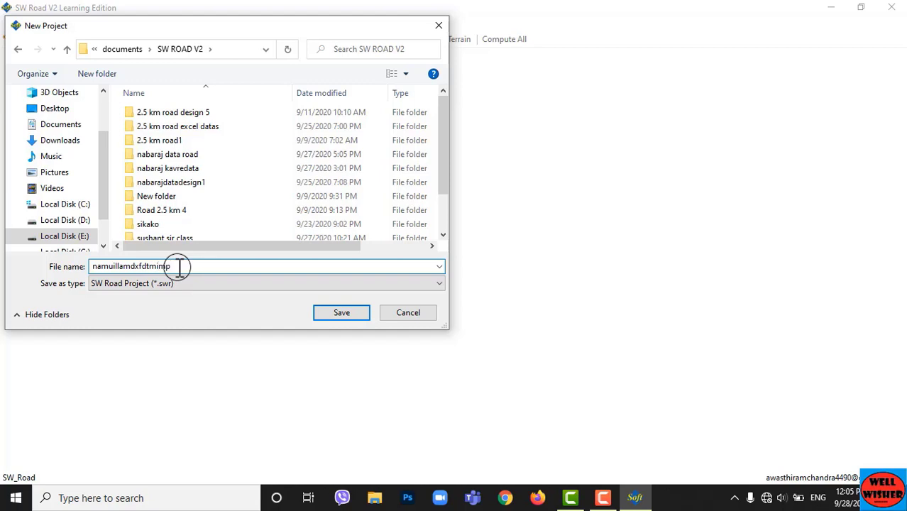
type("t")
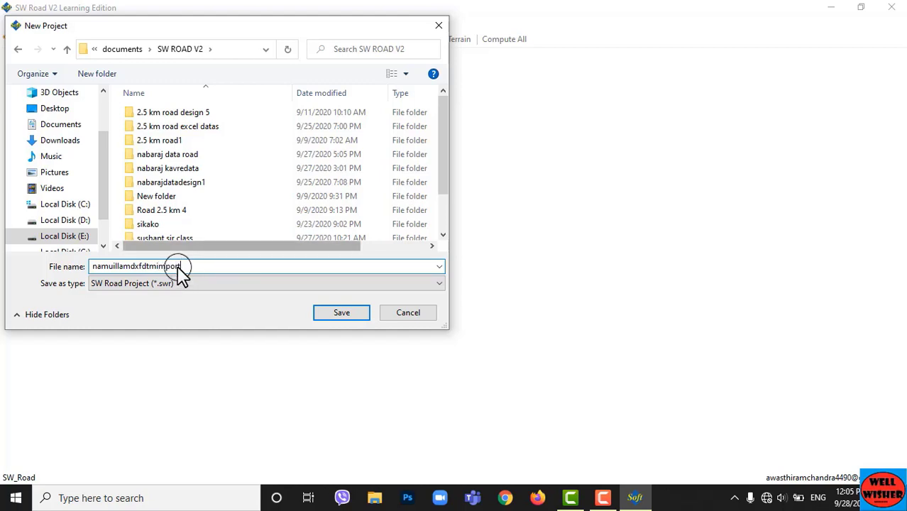
left_click(341, 313)
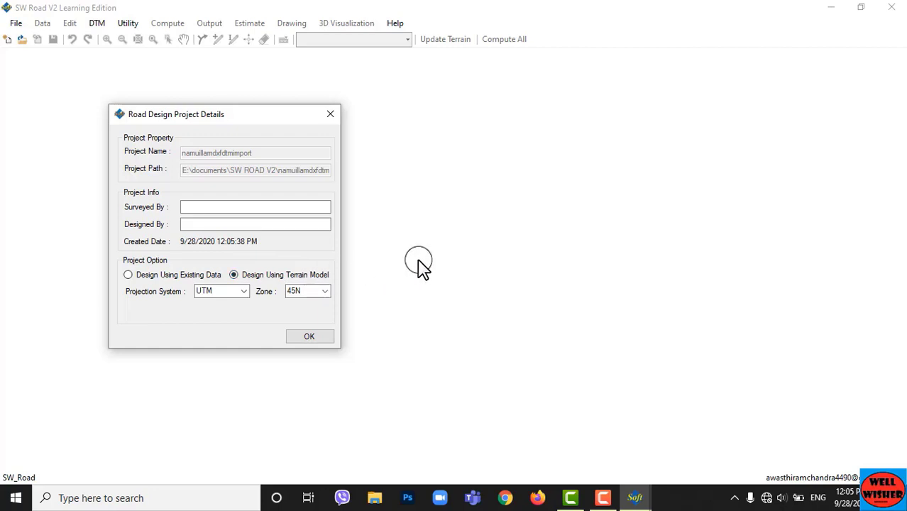
Set the project's projection system to UTM, zone 45N, and accept the project details for a terrain model design
left_click(244, 292)
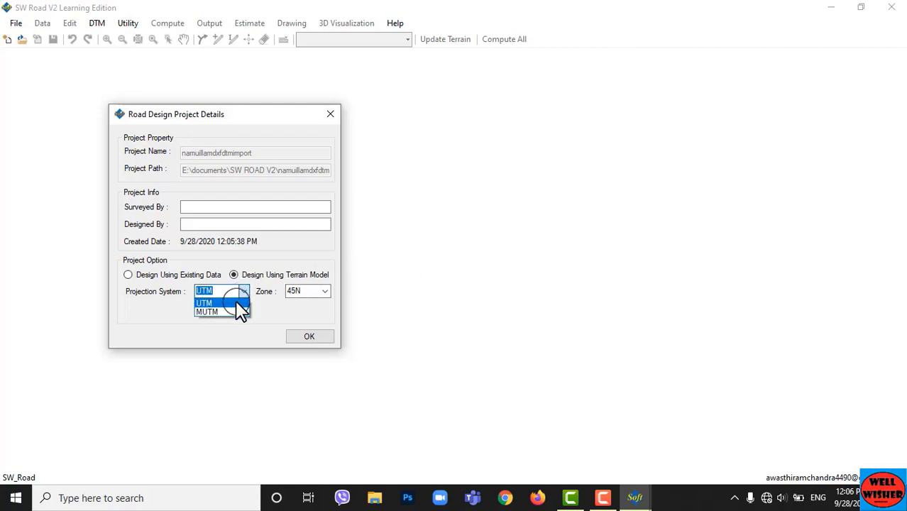
left_click(239, 304)
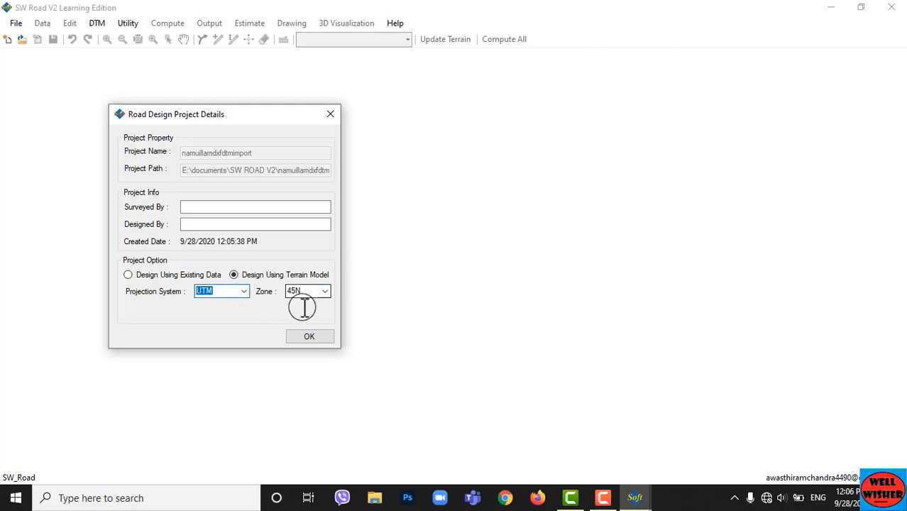
left_click(325, 293)
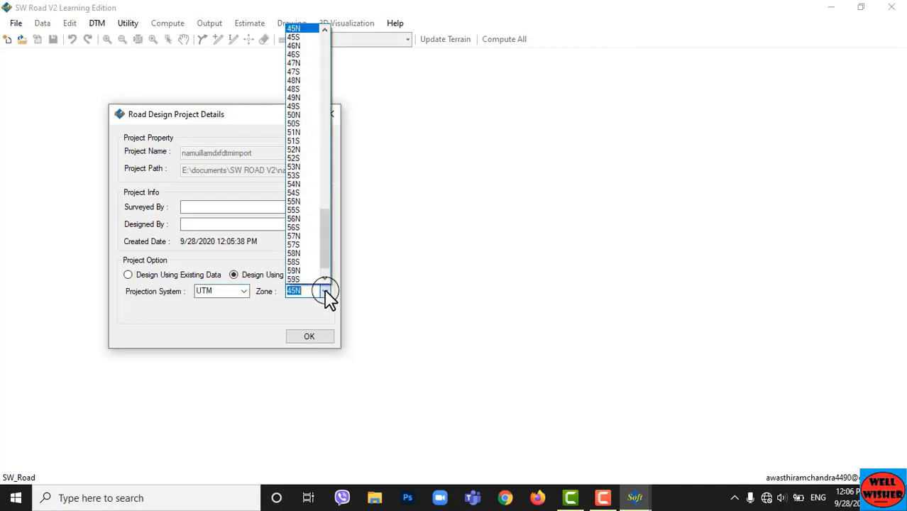
scroll(308, 74, "up", 1)
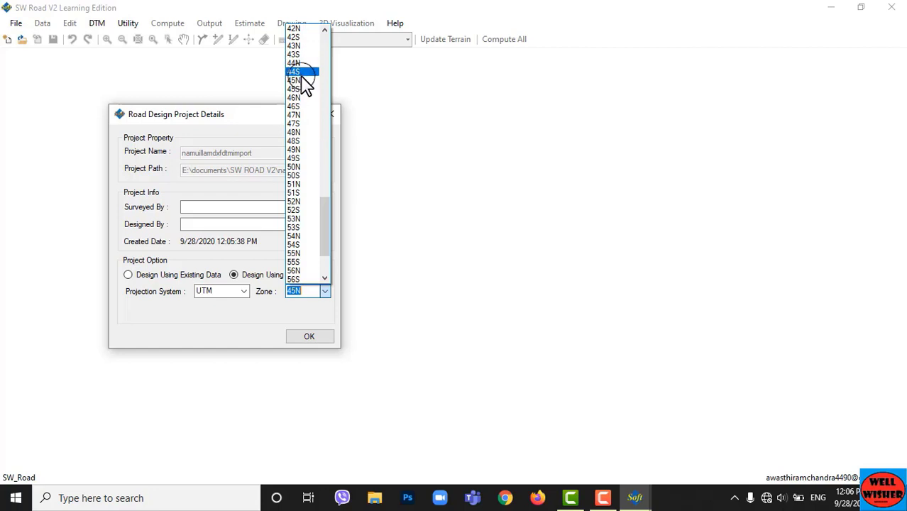
left_click(301, 80)
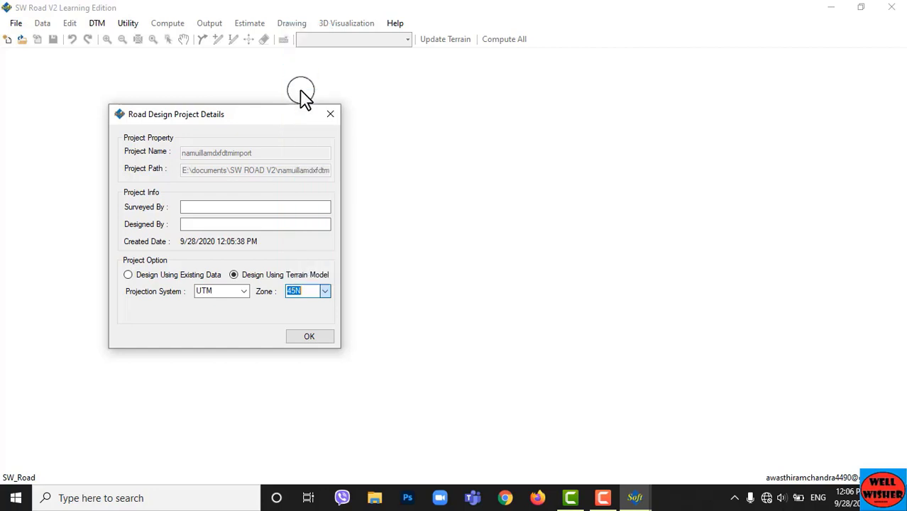
left_click(303, 339)
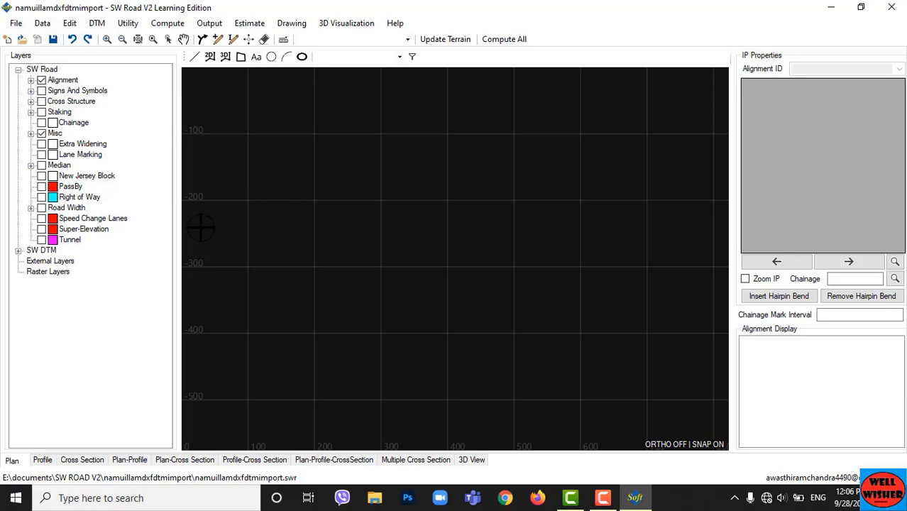
Collapse the SW Road layer group and choose namubaby=2.dxf as the DTM drawing to import
left_click(18, 70)
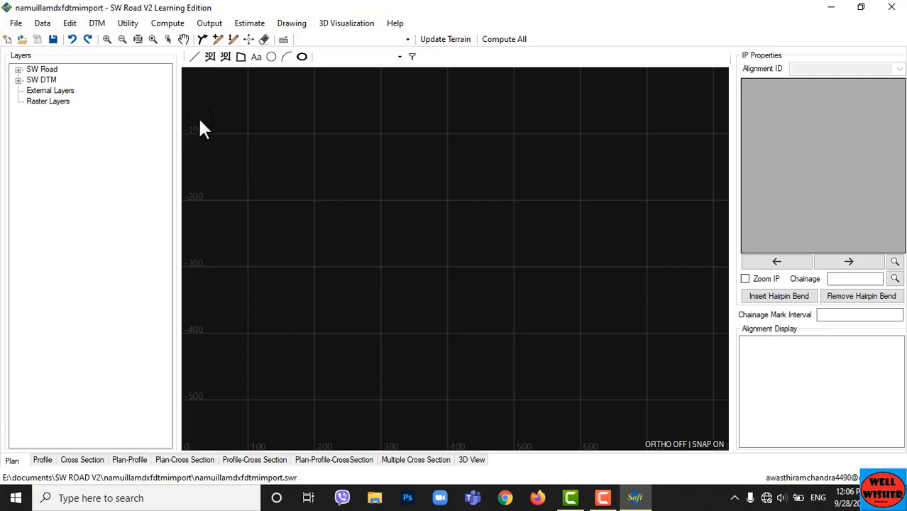
left_click(97, 24)
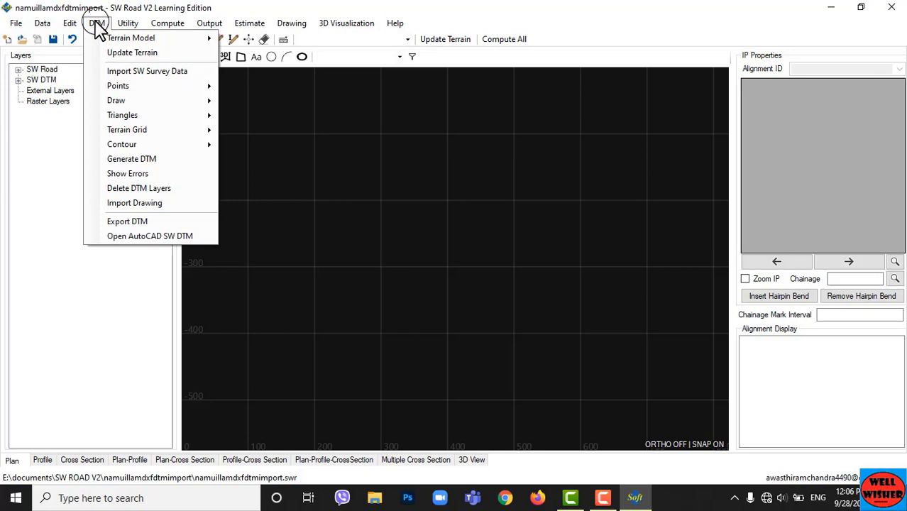
left_click(164, 202)
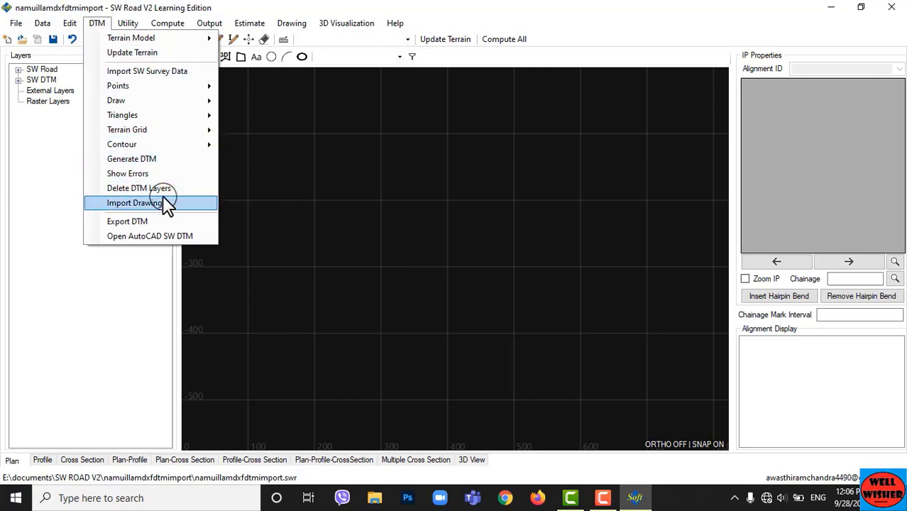
left_click(193, 204)
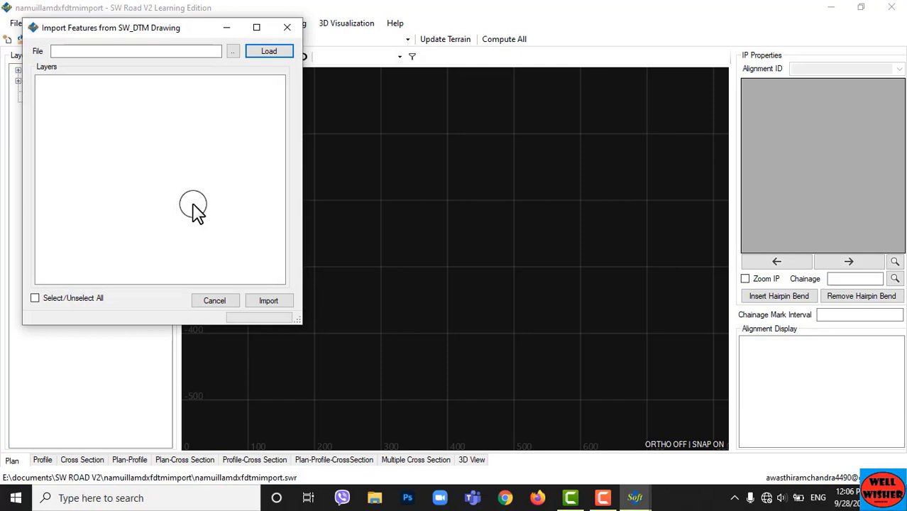
left_click(233, 53)
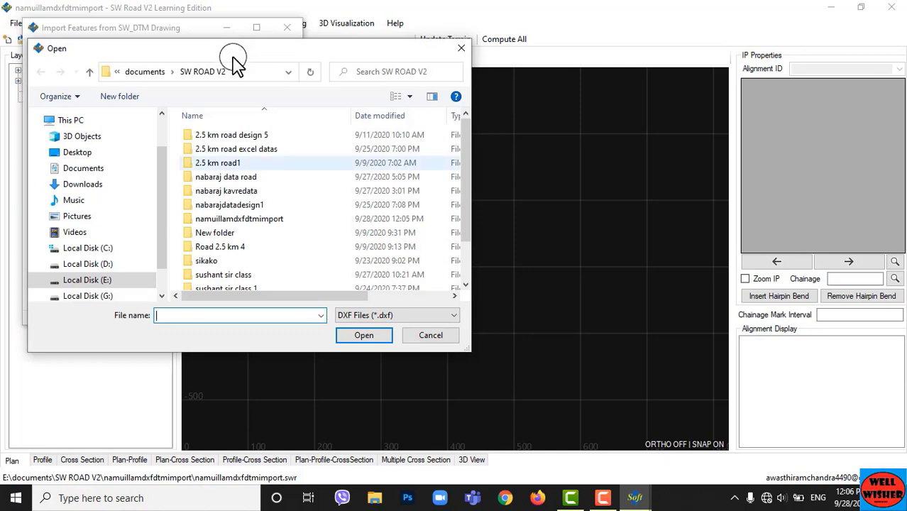
double_click(242, 177)
left_click(243, 177)
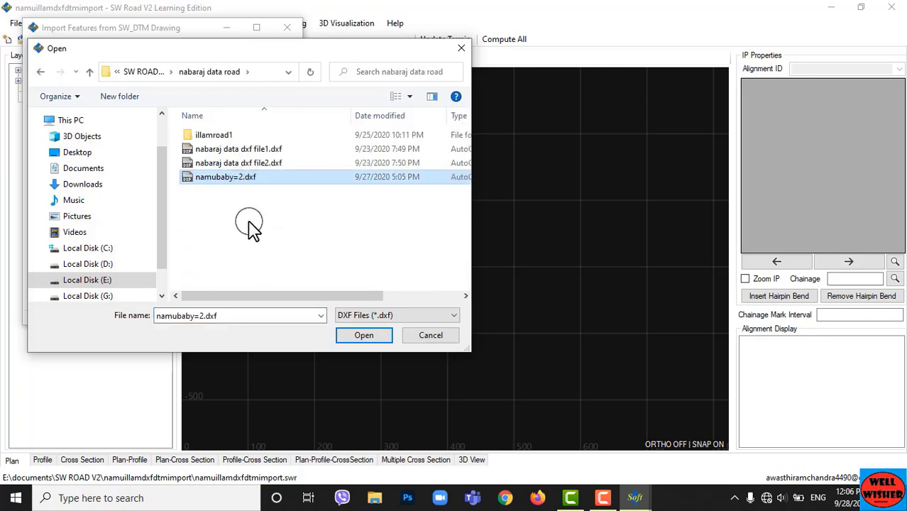
left_click(257, 179)
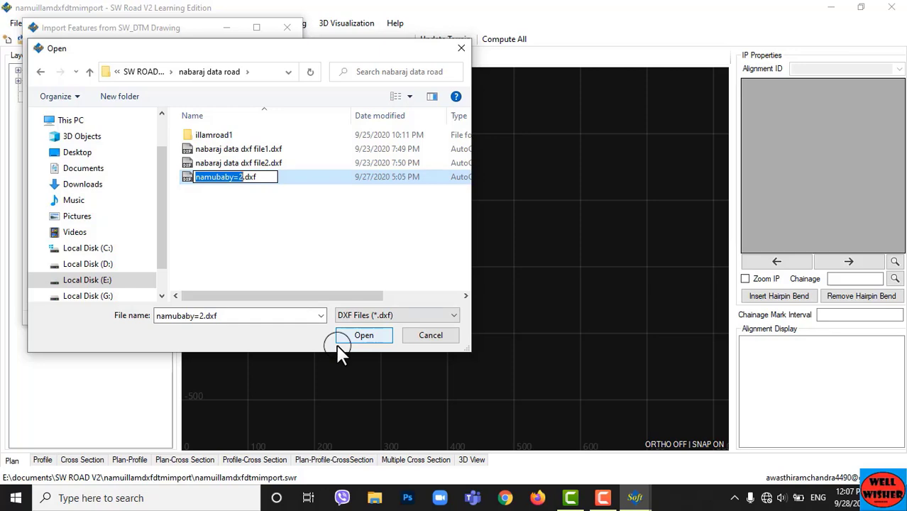
left_click(314, 182)
left_click(364, 335)
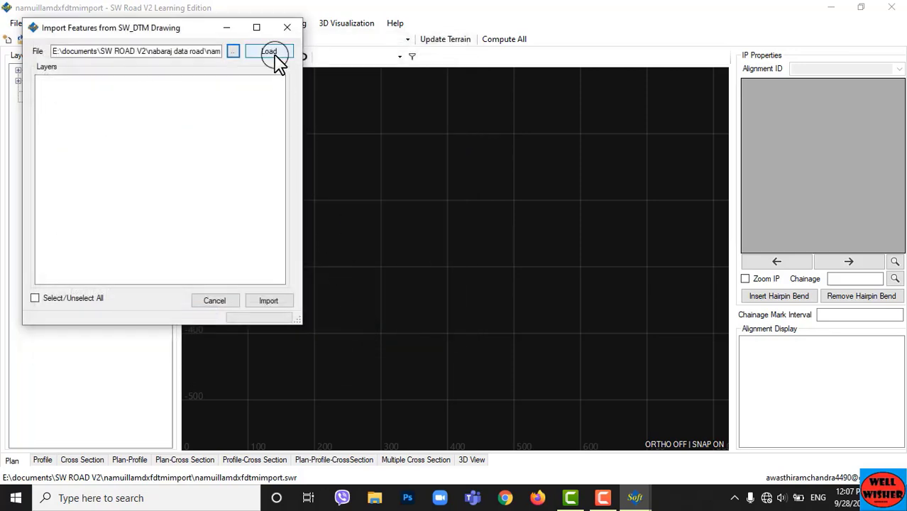
Load the layers of the chosen DXF file, select all of them and import their features
left_click(269, 52)
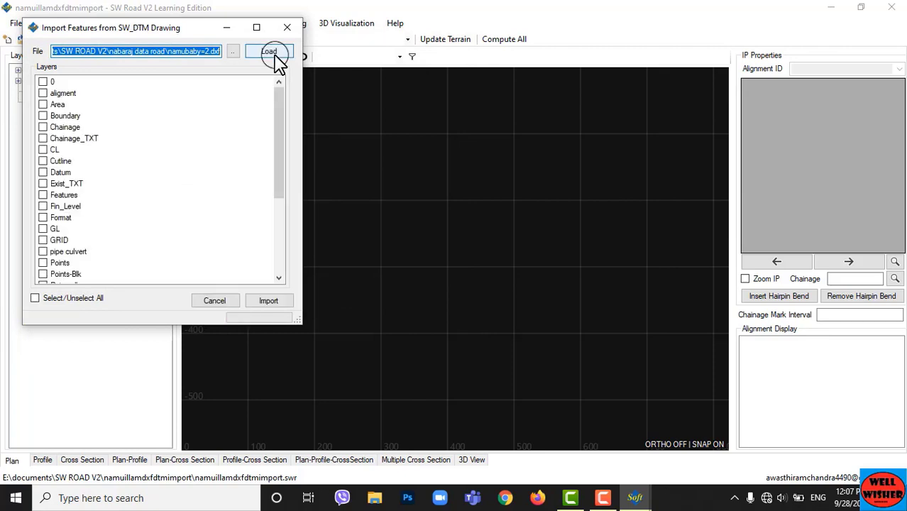
left_click(35, 298)
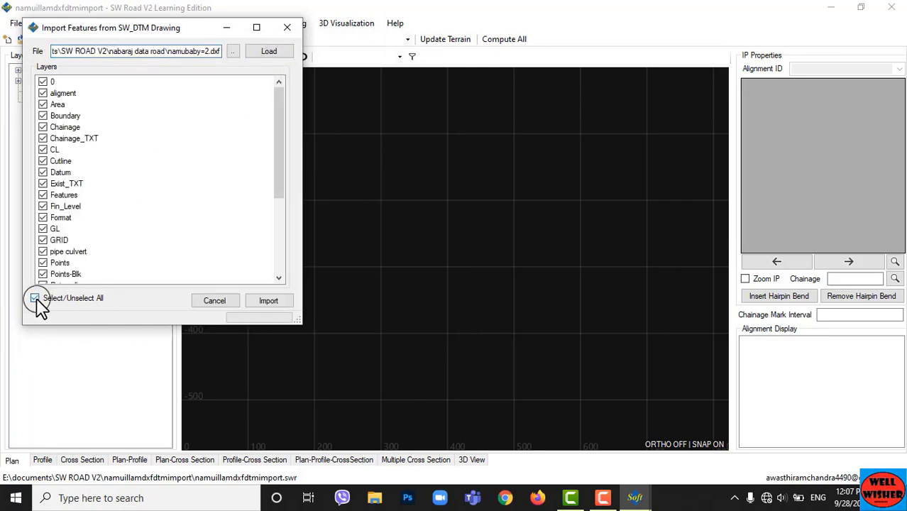
left_click(284, 302)
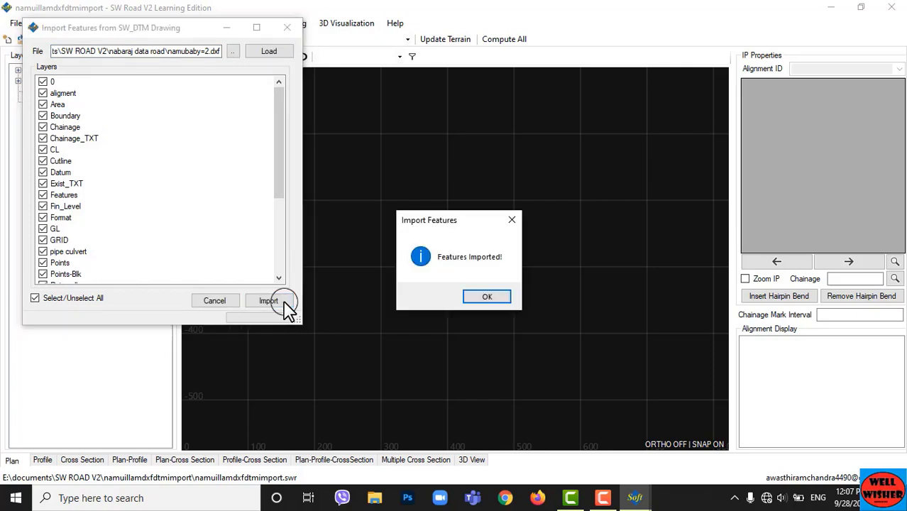
left_click(486, 301)
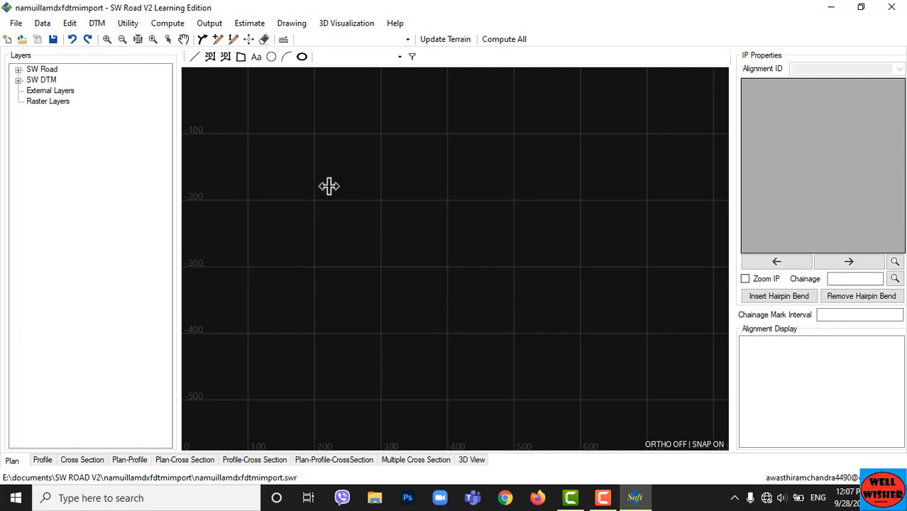
Fit the imported drawing in the plan view and examine the survey points, chainages and boundary along the road
left_click(138, 41)
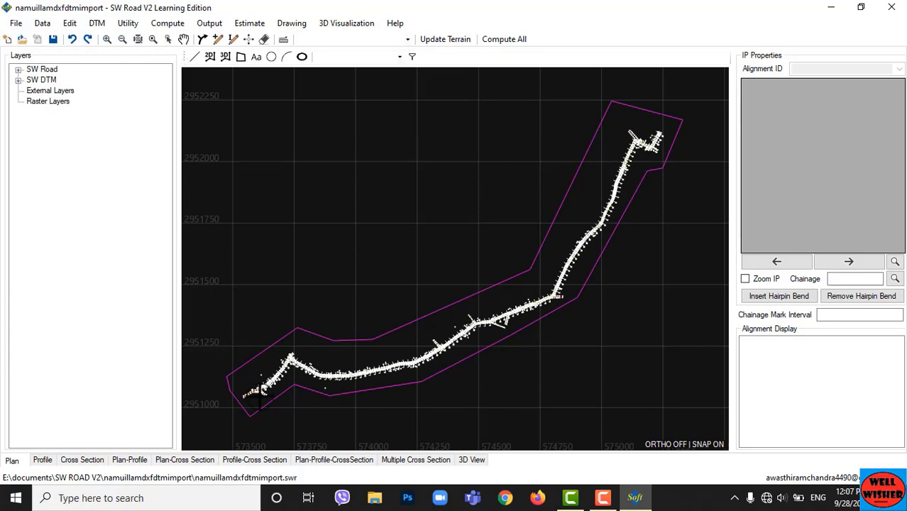
scroll(261, 390, "up", 4)
scroll(259, 343, "up", 2)
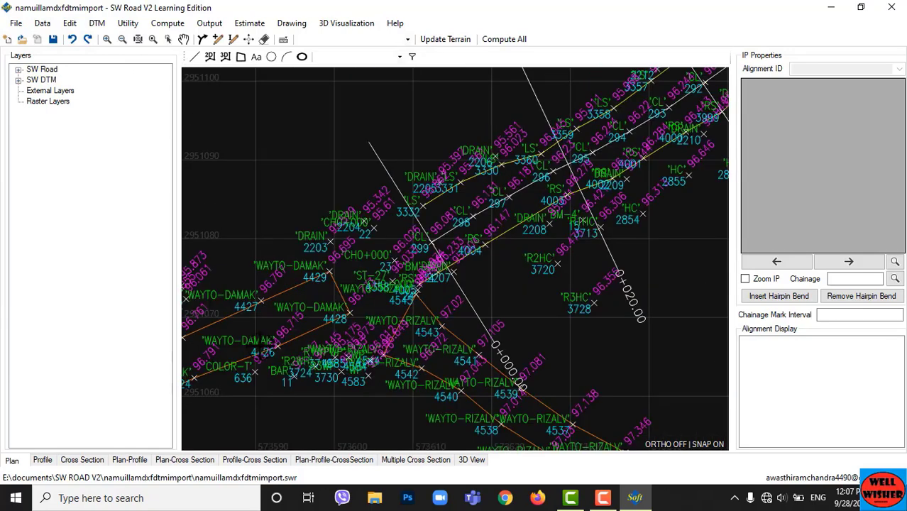
scroll(260, 343, "down", 5)
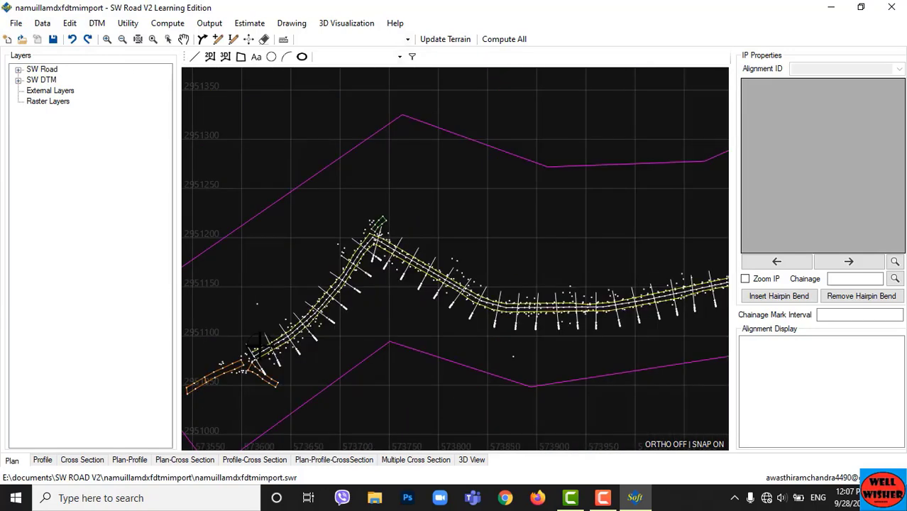
scroll(260, 343, "up", 5)
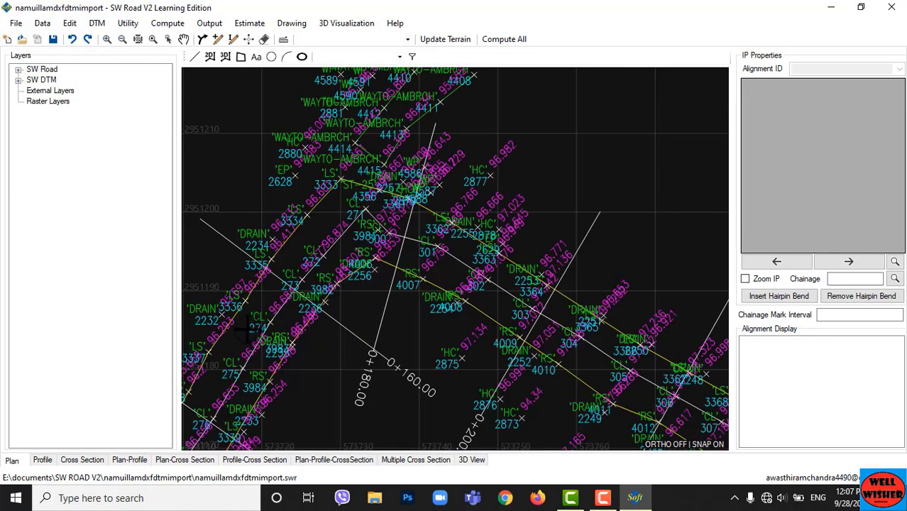
scroll(245, 328, "down", 4)
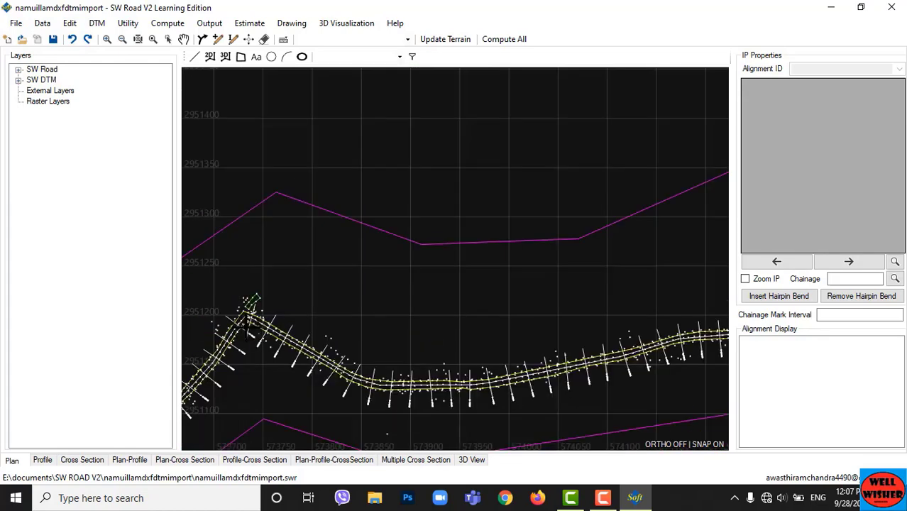
scroll(248, 326, "up", 6)
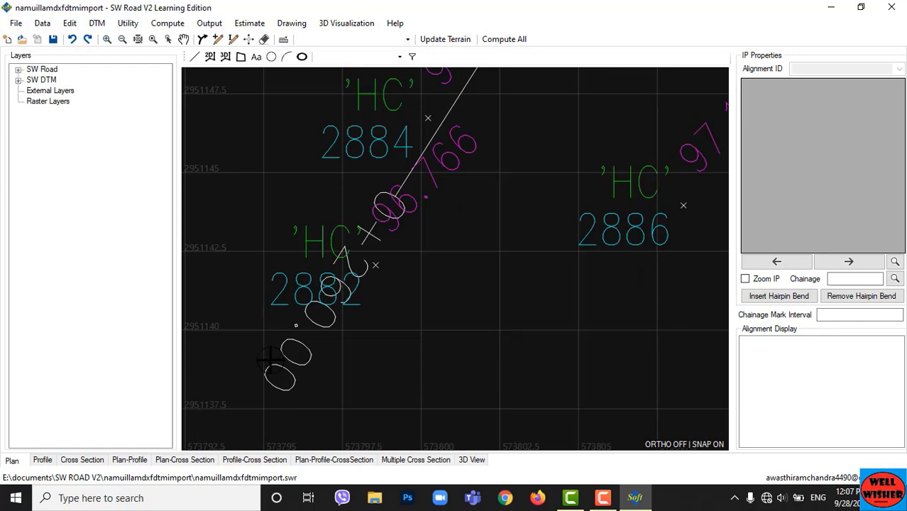
scroll(271, 361, "down", 7)
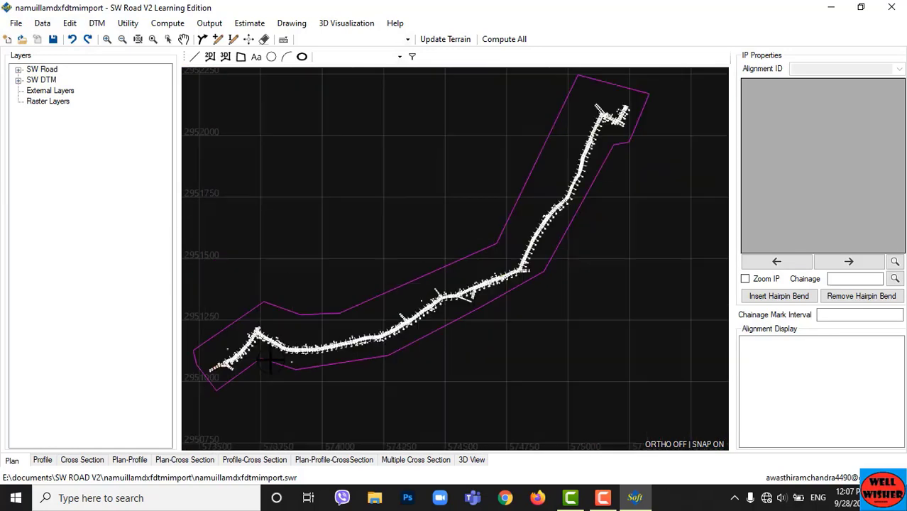
scroll(465, 243, "up", 3)
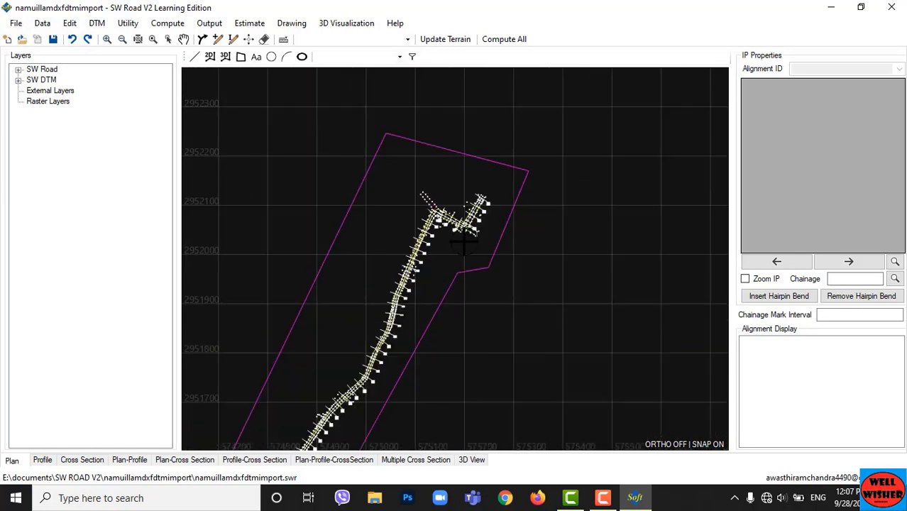
Examine the survey points and chainage labels at the road's northern end, and the boundary around the whole alignment
scroll(465, 243, "up", 3)
scroll(465, 244, "up", 3)
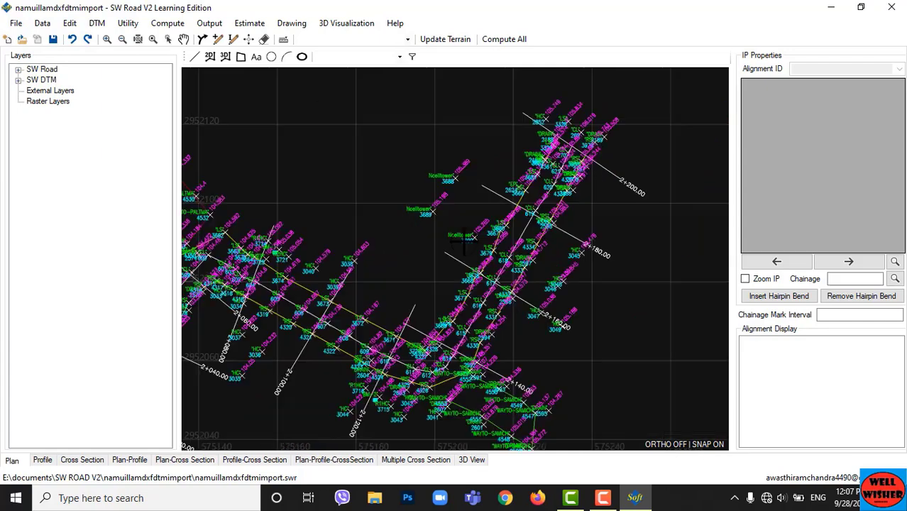
scroll(582, 229, "up", 3)
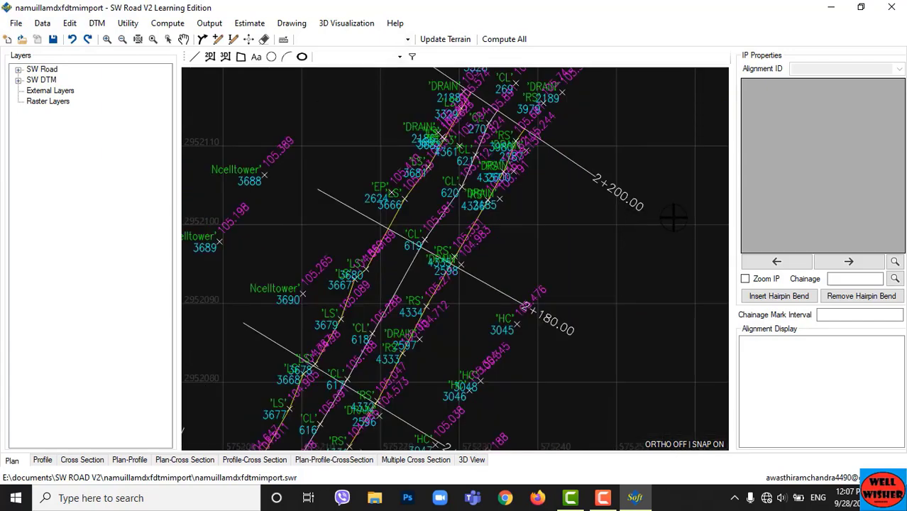
scroll(673, 218, "down", 6)
scroll(673, 218, "down", 3)
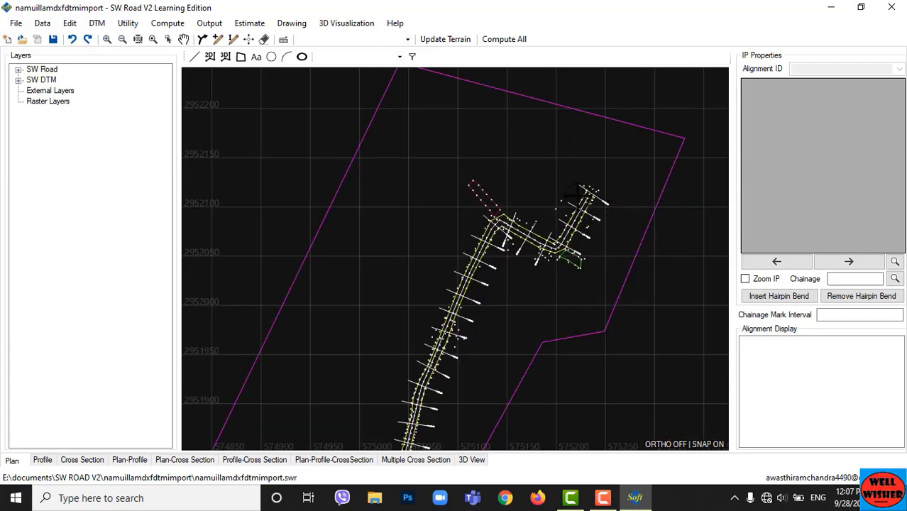
scroll(579, 198, "down", 3)
middle_click_drag(575, 196, 588, 135)
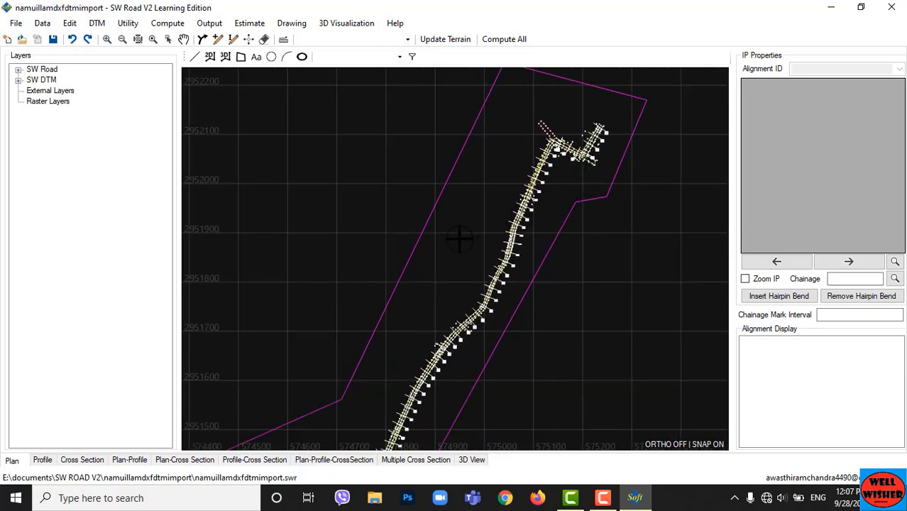
scroll(460, 239, "down", 3)
middle_click_drag(460, 239, 496, 215)
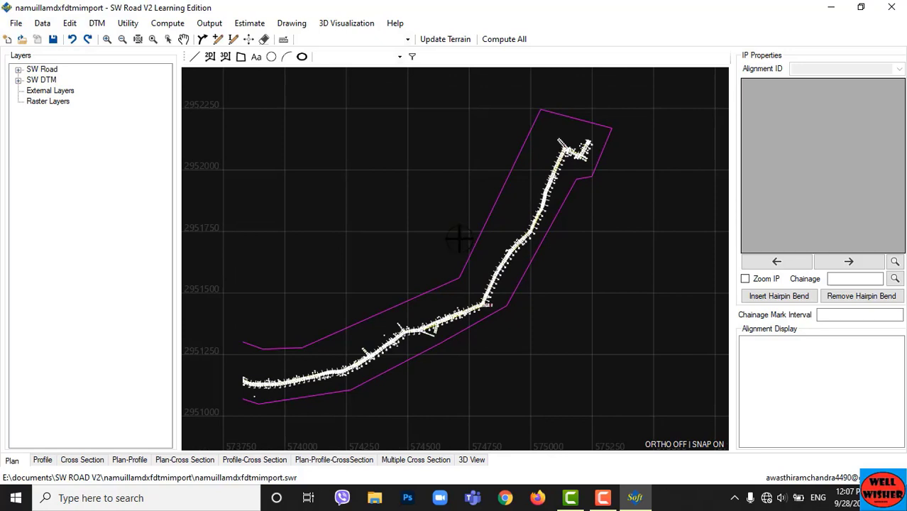
middle_click_drag(459, 239, 462, 240)
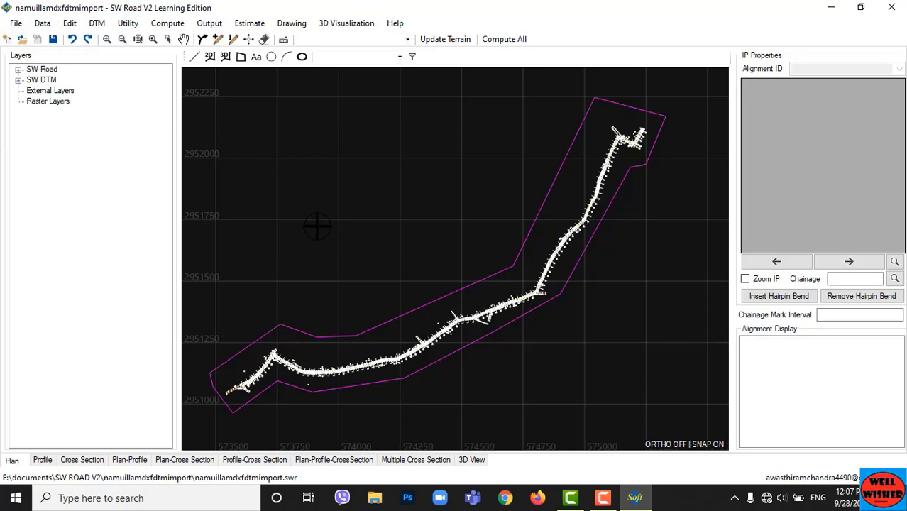
Hide the Boundary, Chainage, Points and Points-NUM layers in the SW DTM group and collapse the group
scroll(330, 308, "up", 6)
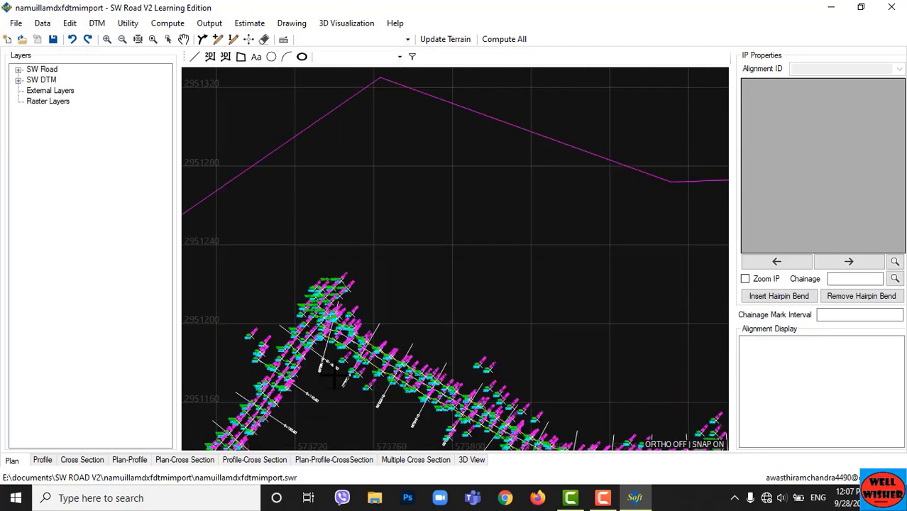
left_click(19, 80)
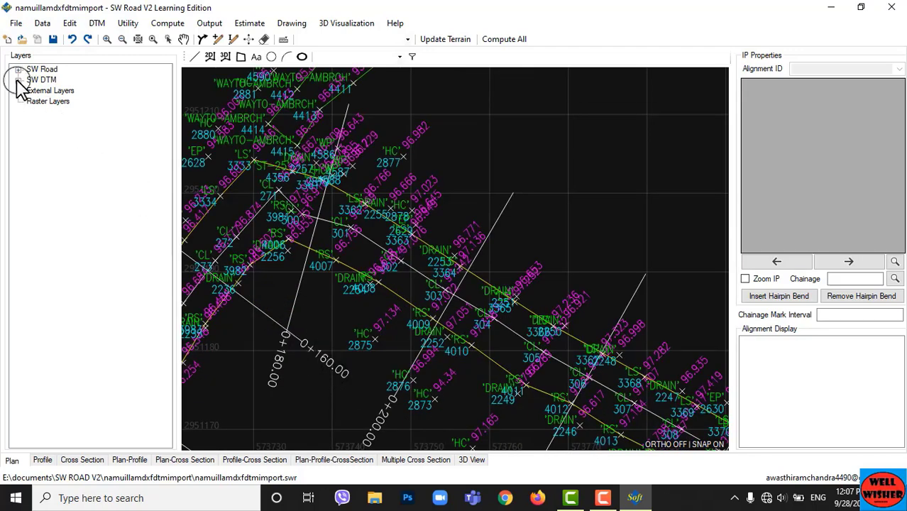
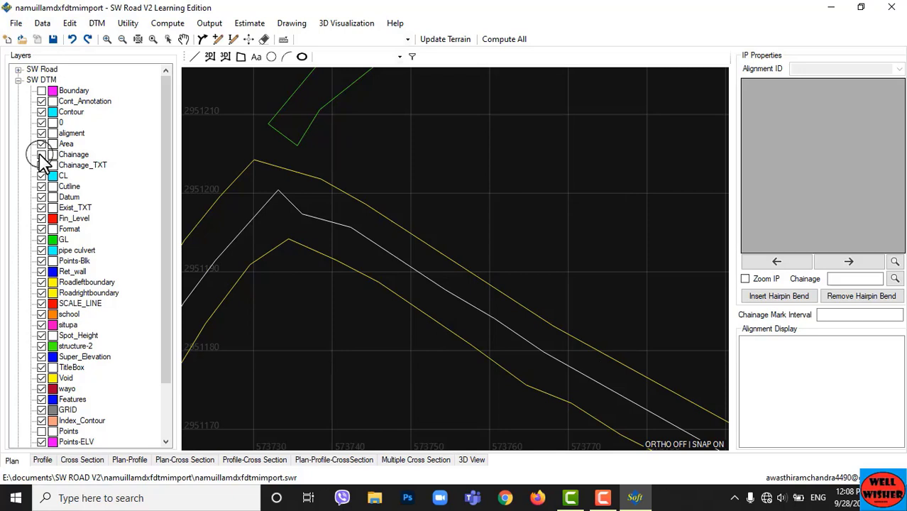
key("alt")
key("alt")
left_click(18, 79)
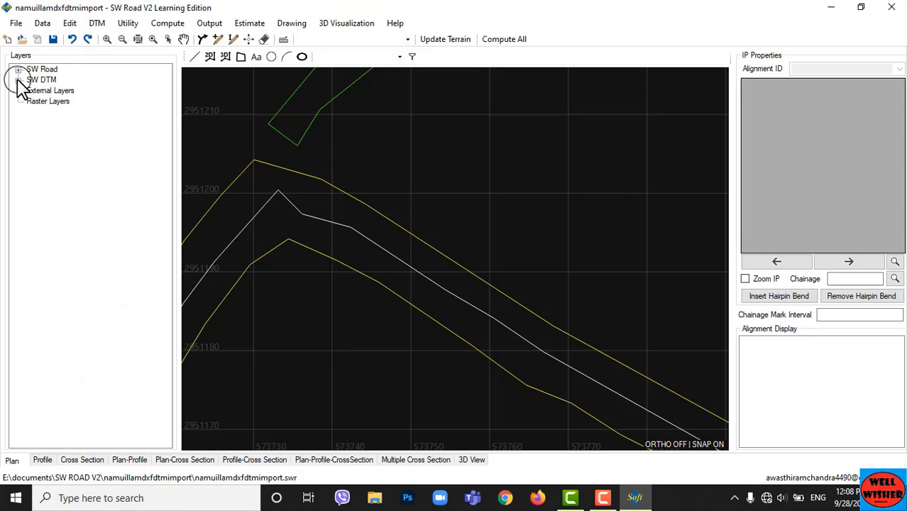
scroll(294, 233, "down", 10)
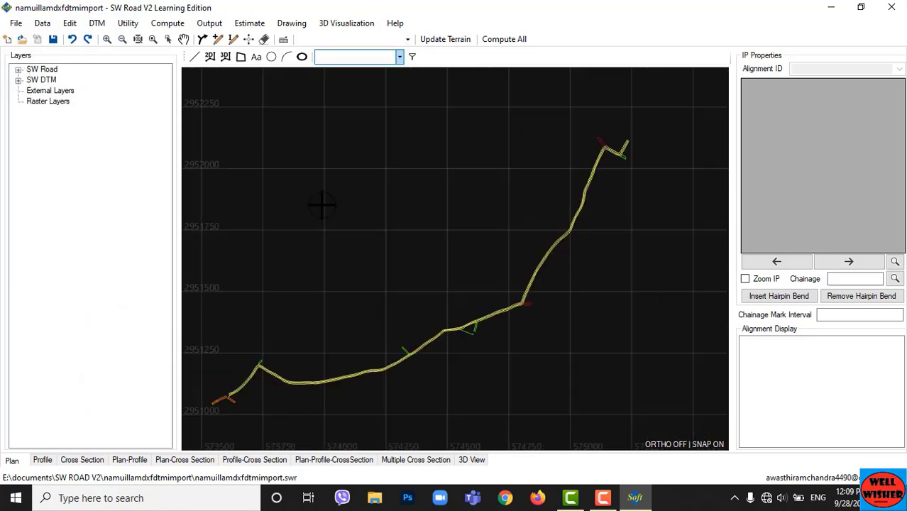
Show the Chainage layer of the SW DTM group again and collapse the layer group
left_click(19, 79)
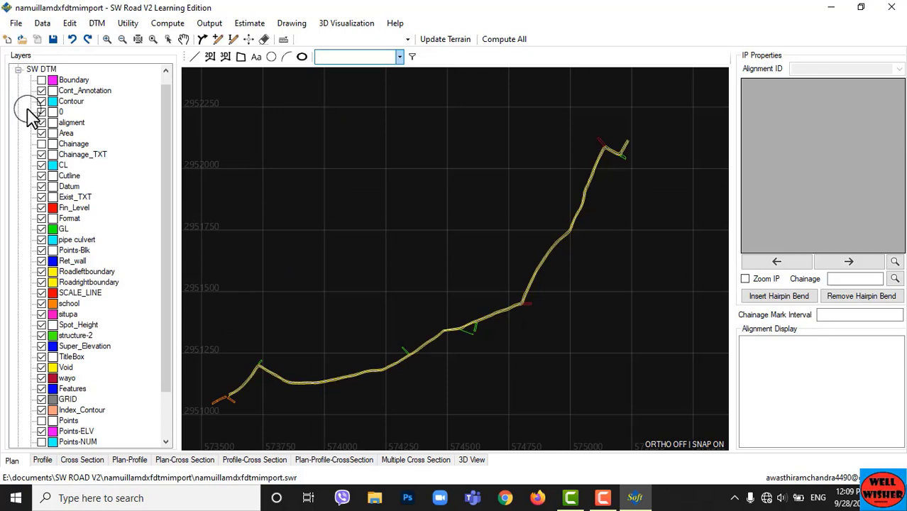
left_click(41, 144)
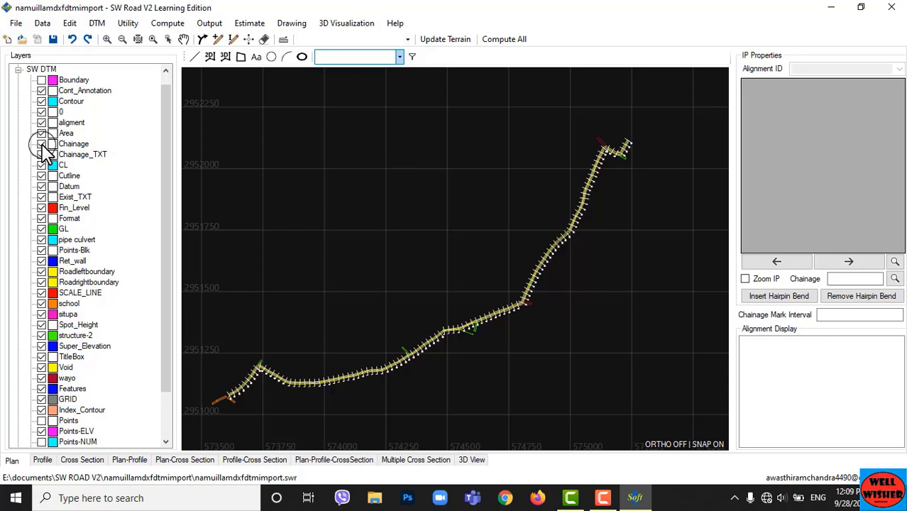
left_click(19, 69)
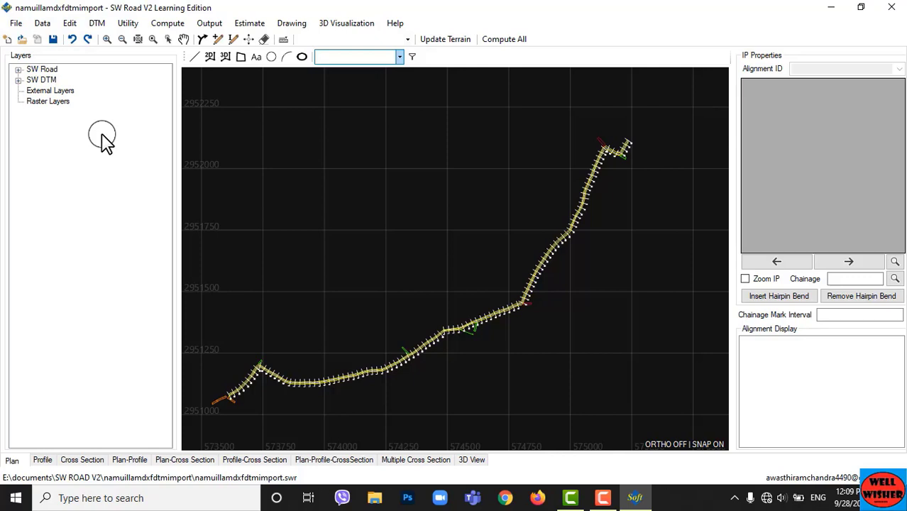
Load the DTM file dtm2 namubaby.dtm as the project's terrain model and accept upgrading the file
left_click(98, 23)
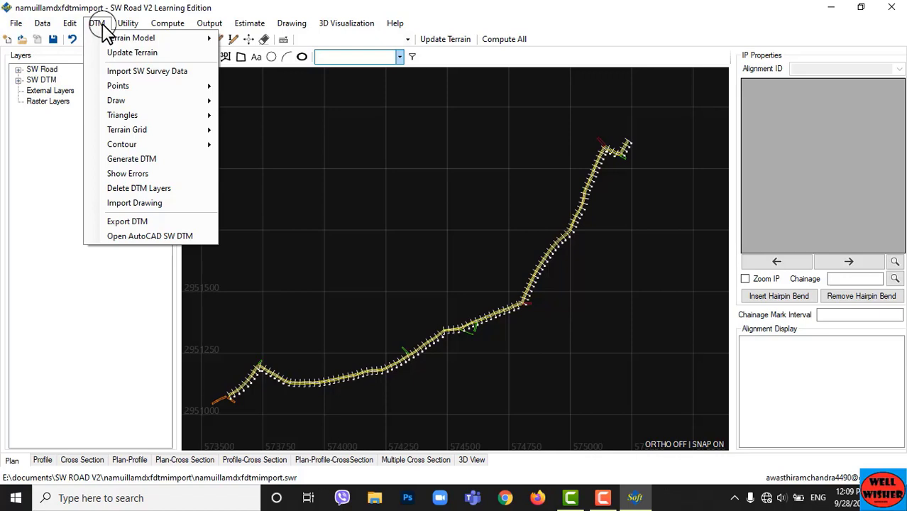
left_click(188, 39)
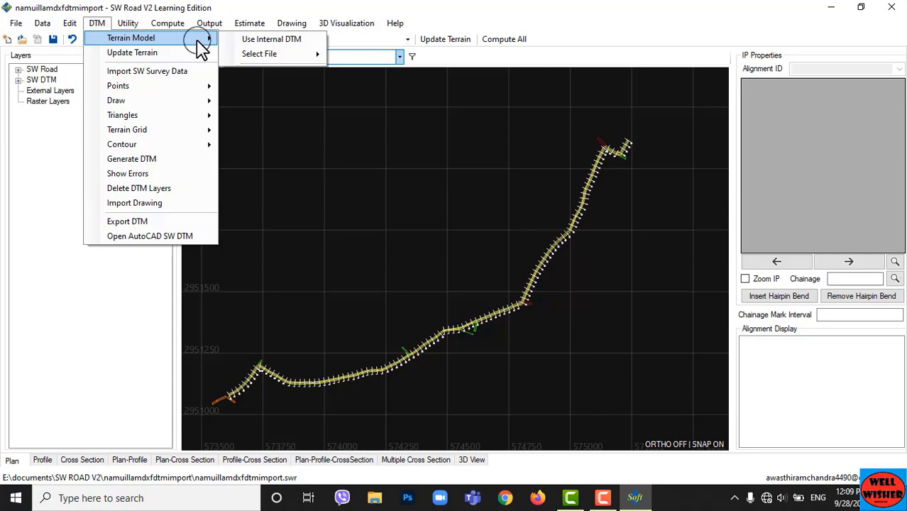
left_click(280, 55)
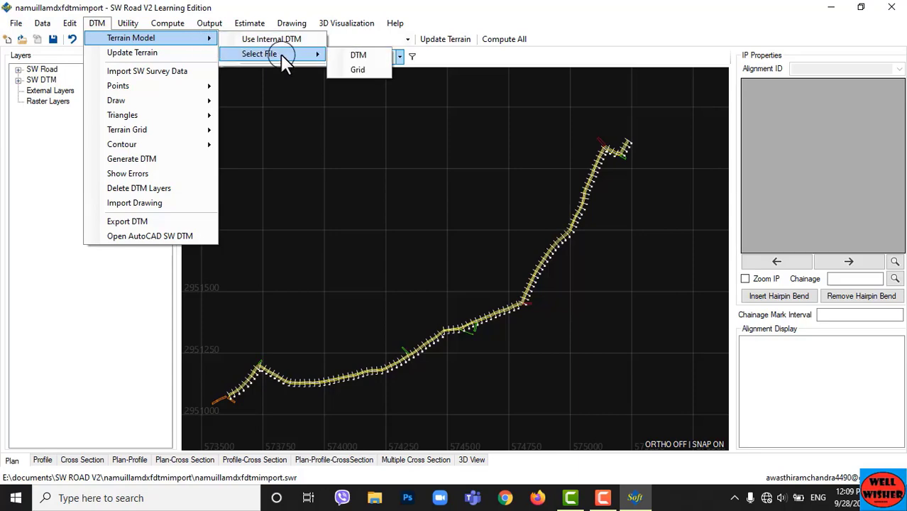
left_click(350, 56)
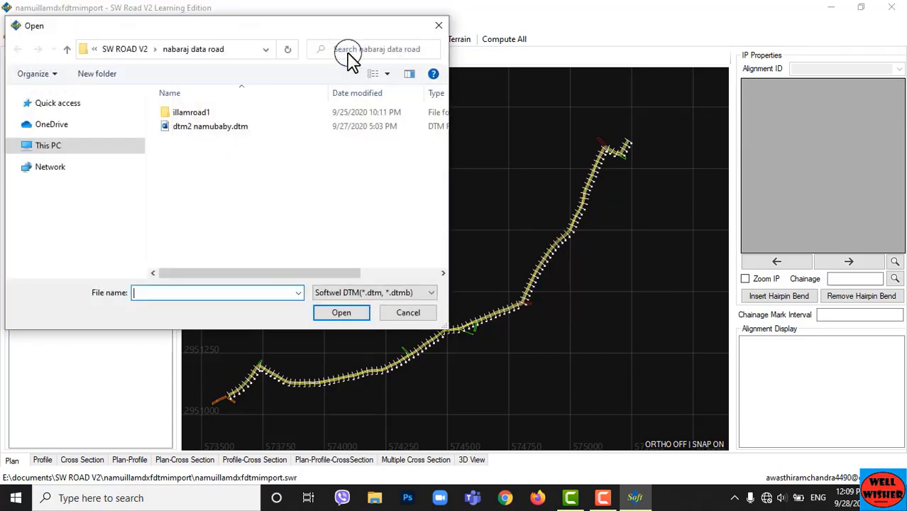
left_click(224, 134)
left_click(341, 314)
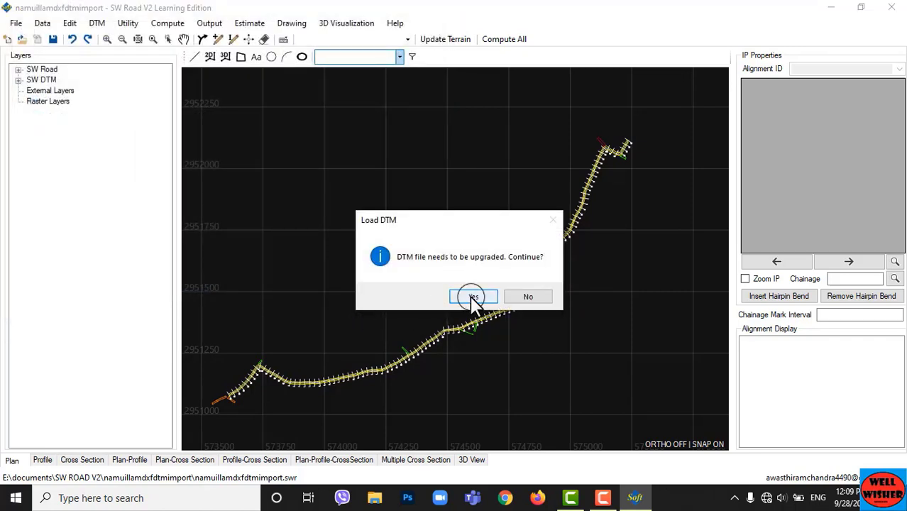
left_click(474, 297)
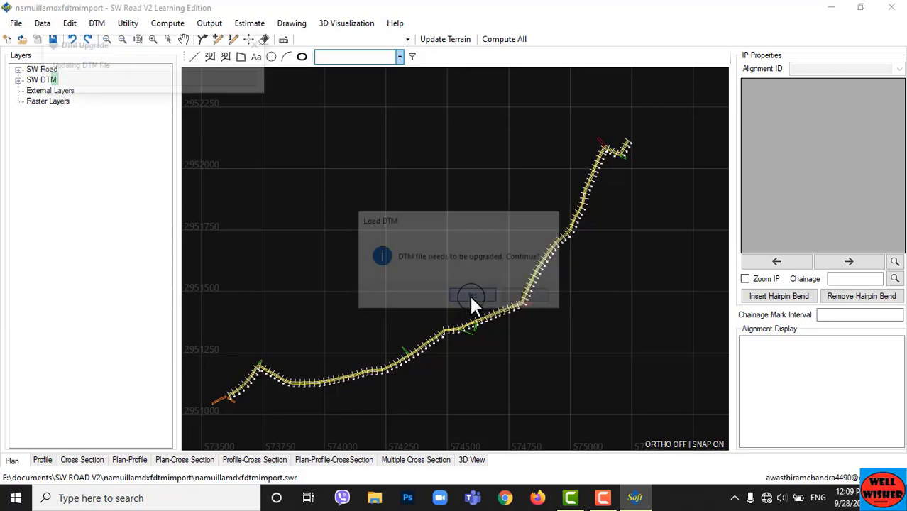
left_click(484, 296)
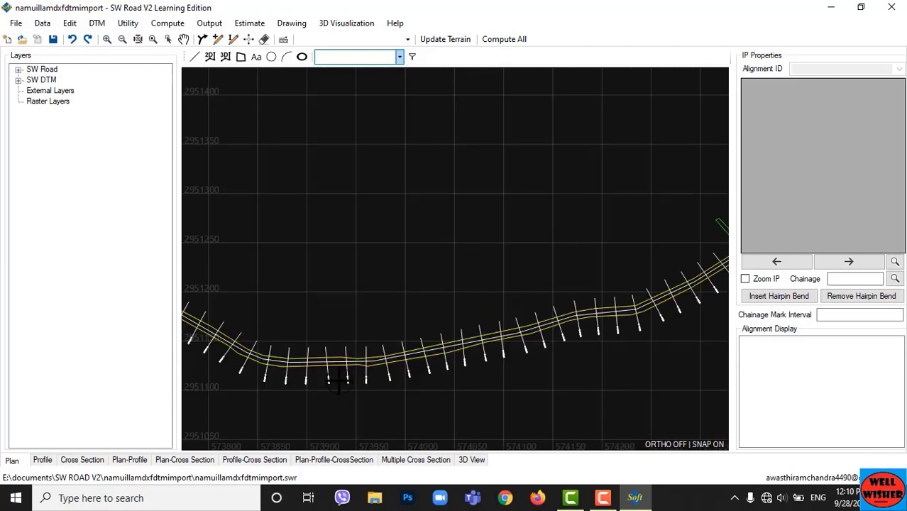
Draw round contours with interval 1.000, major contour 5.000, refinement level 3, rounding factor 5 and elevation range 89.000 to 106.000
scroll(339, 381, "down", 1)
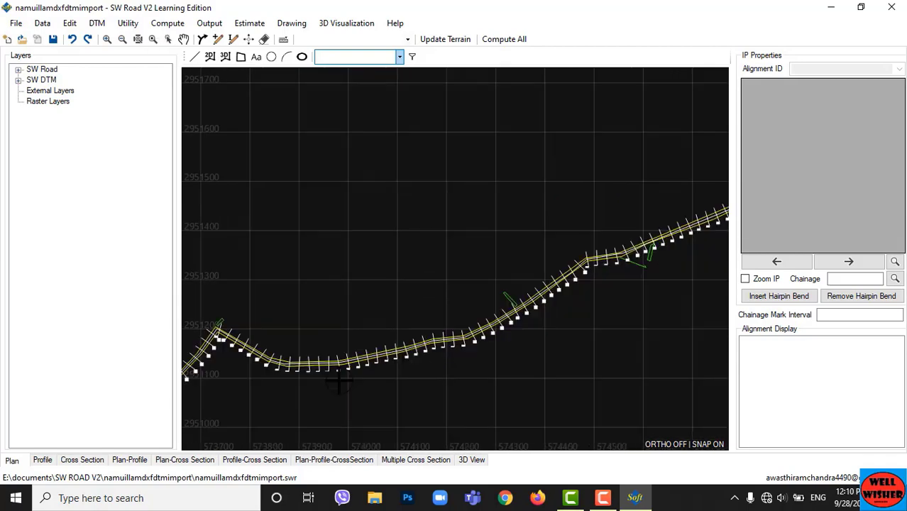
scroll(339, 382, "up", 2)
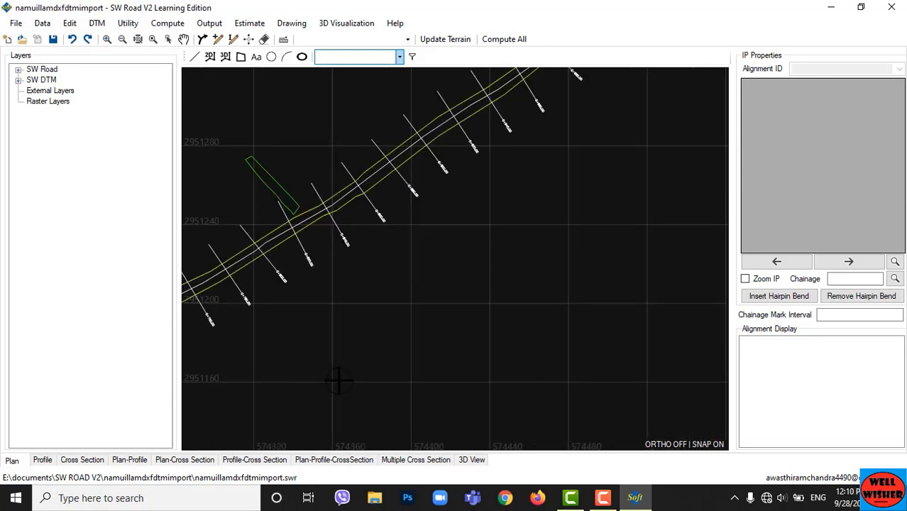
middle_click_drag(352, 294, 361, 400)
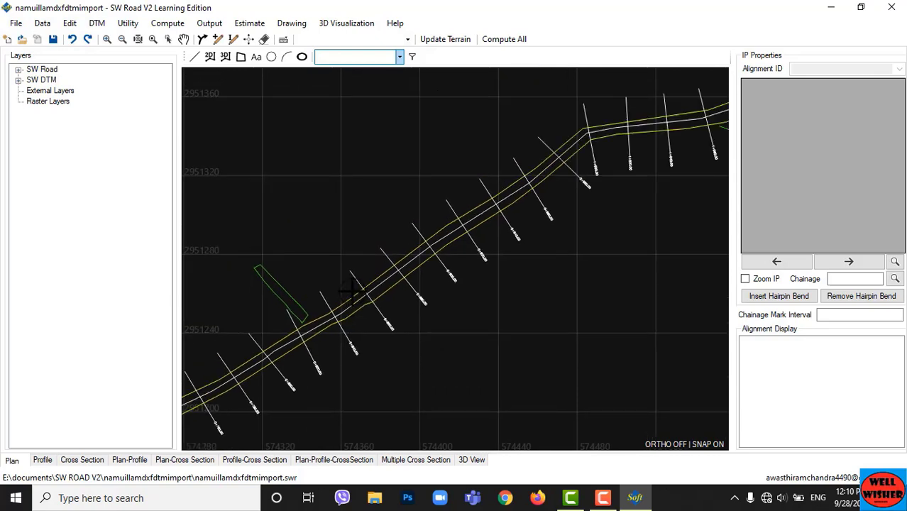
left_click(98, 24)
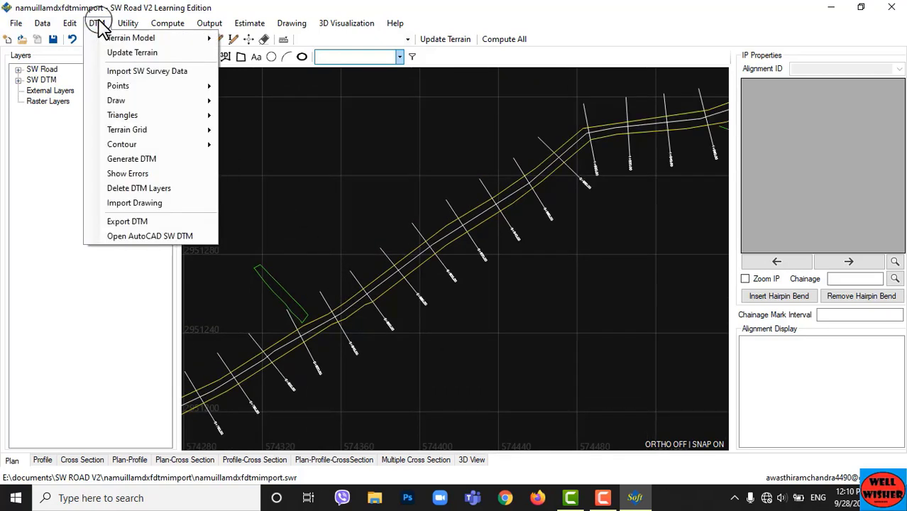
mouse_move(182, 148)
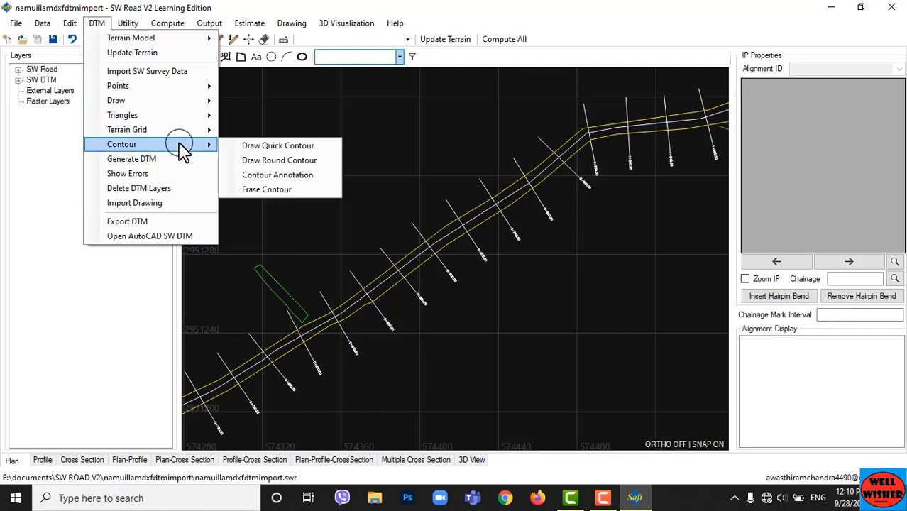
left_click(259, 161)
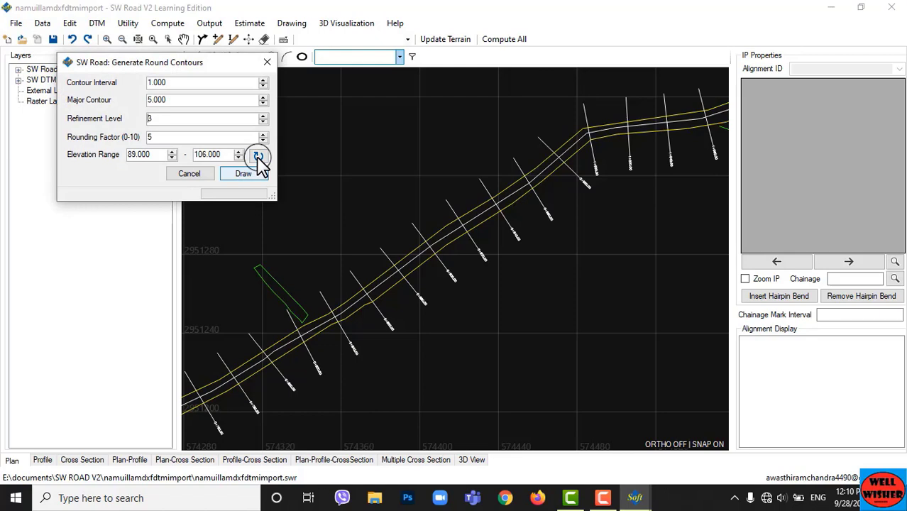
left_click(228, 178)
key("BackSpace")
type("3")
left_click(255, 177)
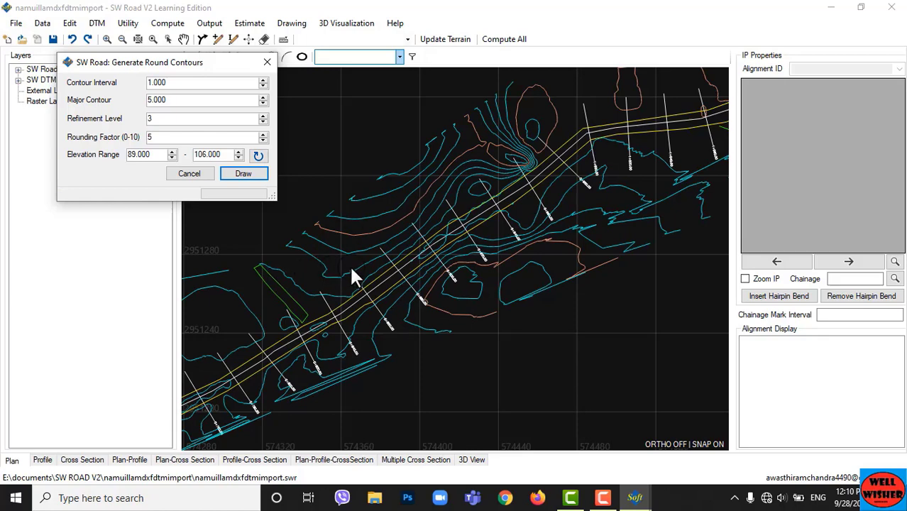
left_click(267, 62)
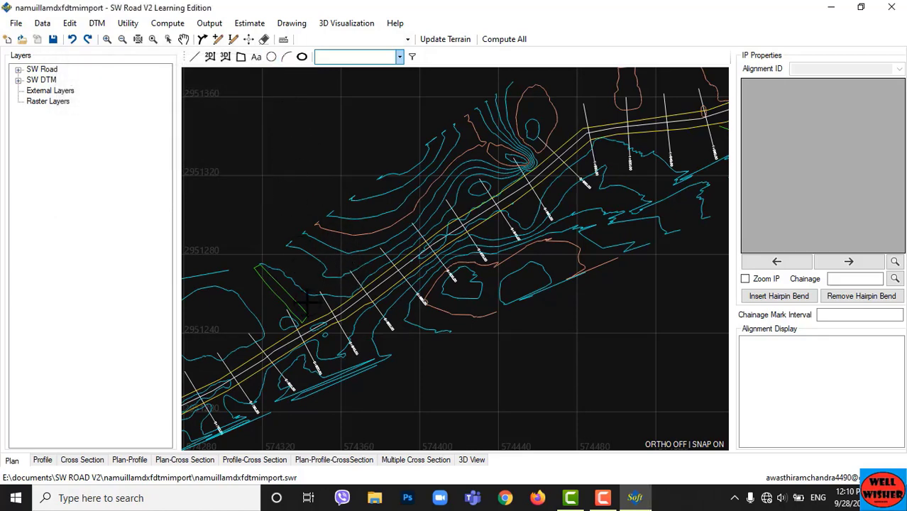
Examine the drawn contours along the road, from the dense area near chainage 1+880.00 to the full alignment
scroll(307, 304, "down", 3)
scroll(307, 304, "down", 2)
scroll(294, 304, "up", 4)
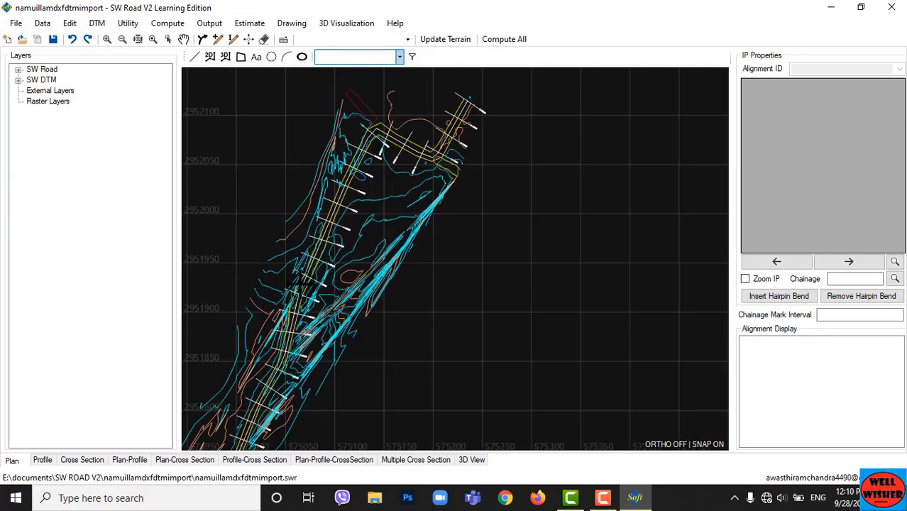
scroll(295, 280, "up", 4)
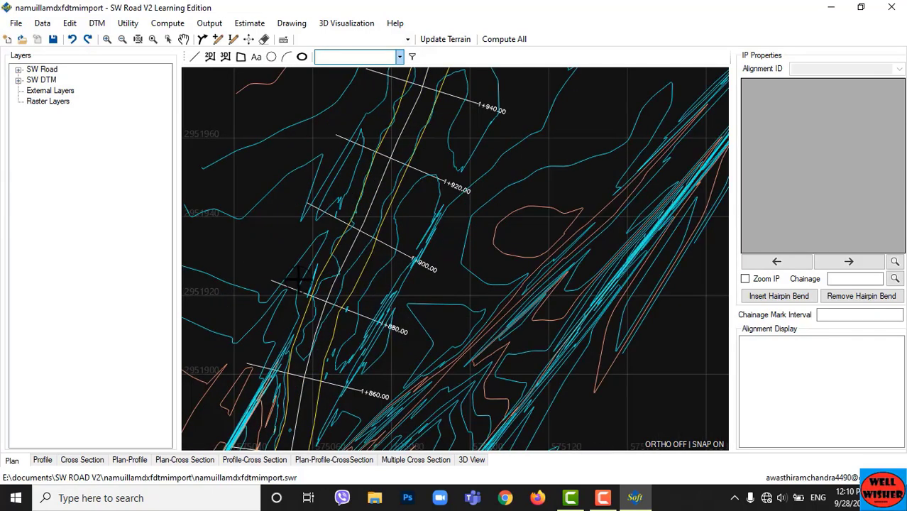
scroll(299, 280, "up", 2)
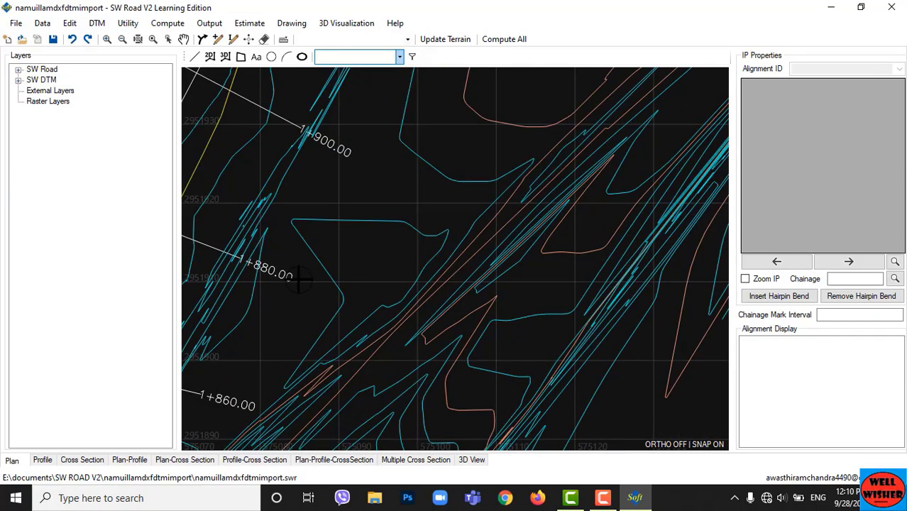
scroll(298, 279, "up", 2)
scroll(298, 279, "down", 8)
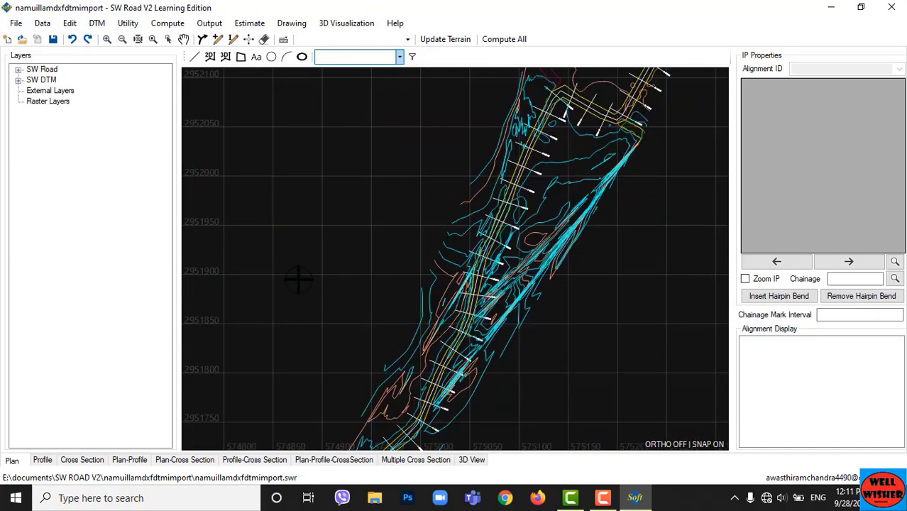
scroll(298, 279, "down", 3)
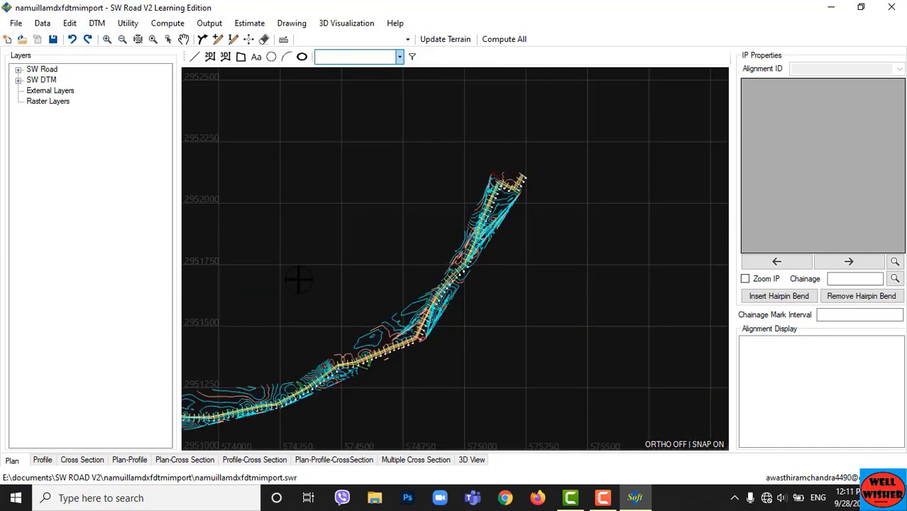
middle_click_drag(298, 279, 288, 322)
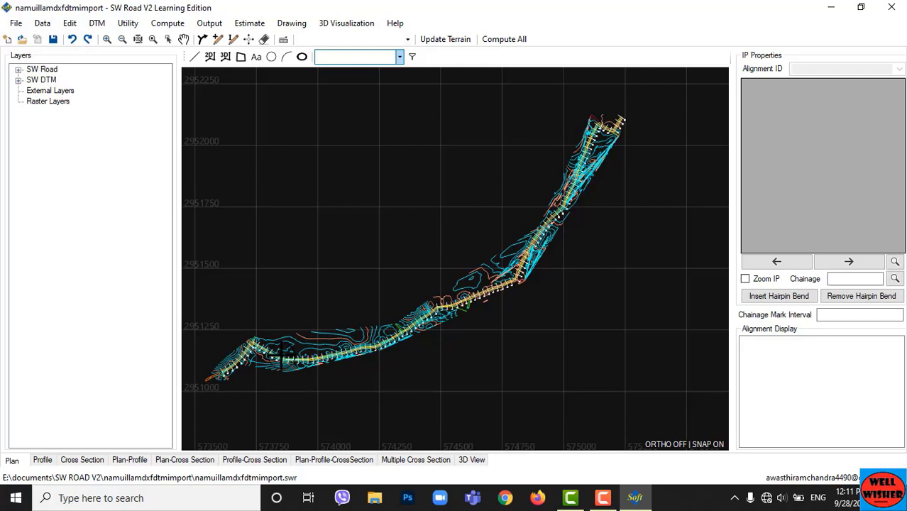
Show the Boundary layer of the SW DTM group and collapse the layer group again
middle_click_drag(242, 373, 282, 355)
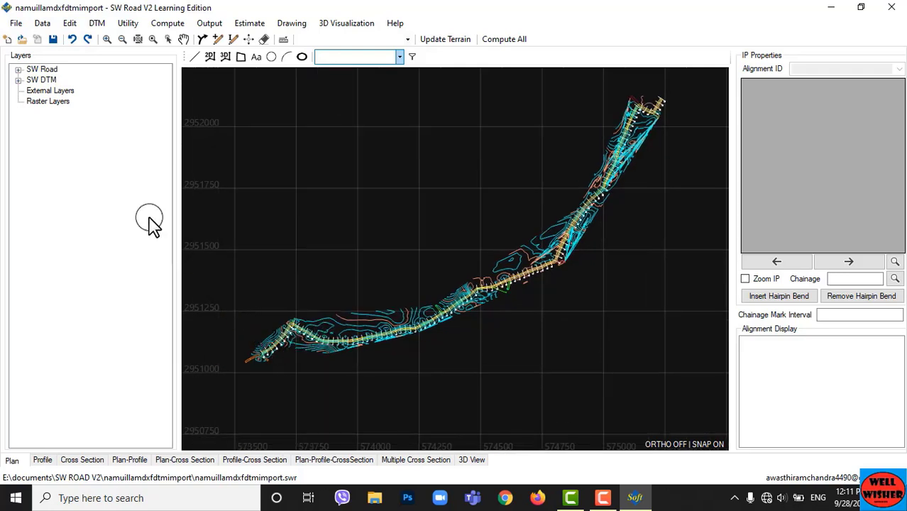
left_click(18, 80)
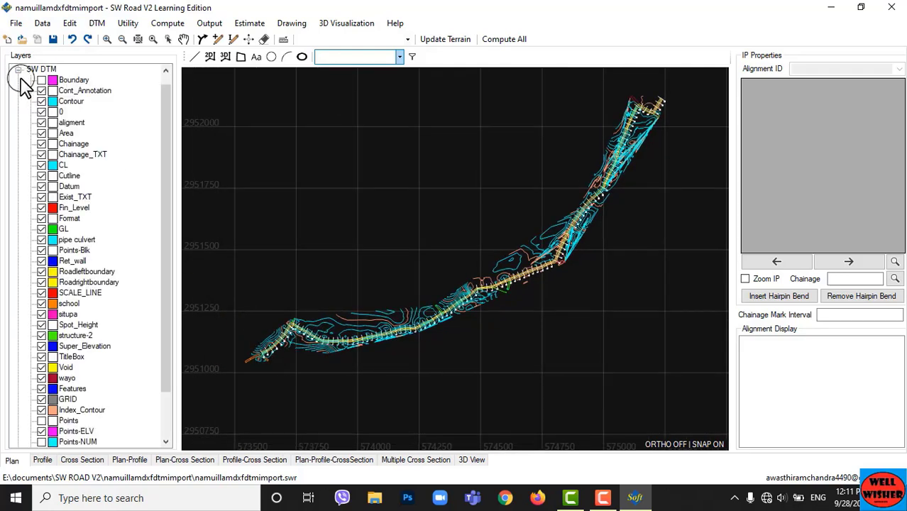
left_click(41, 80)
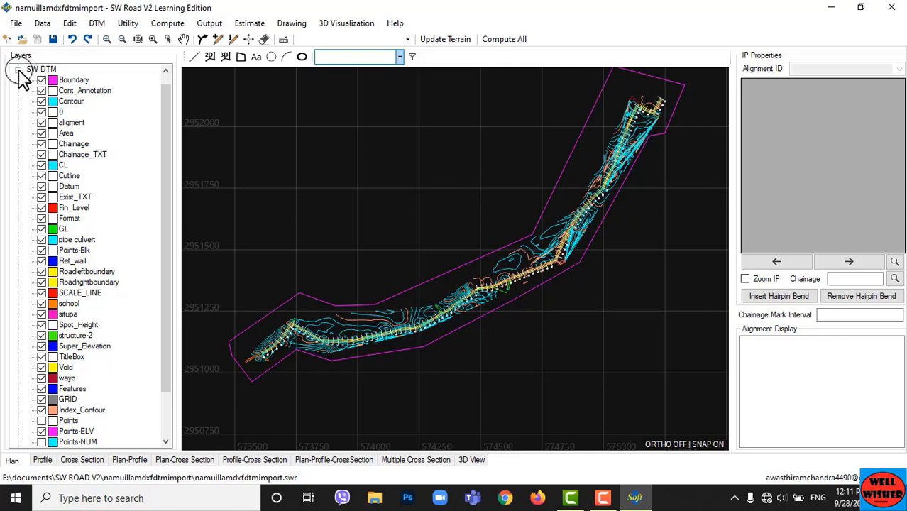
left_click(18, 70)
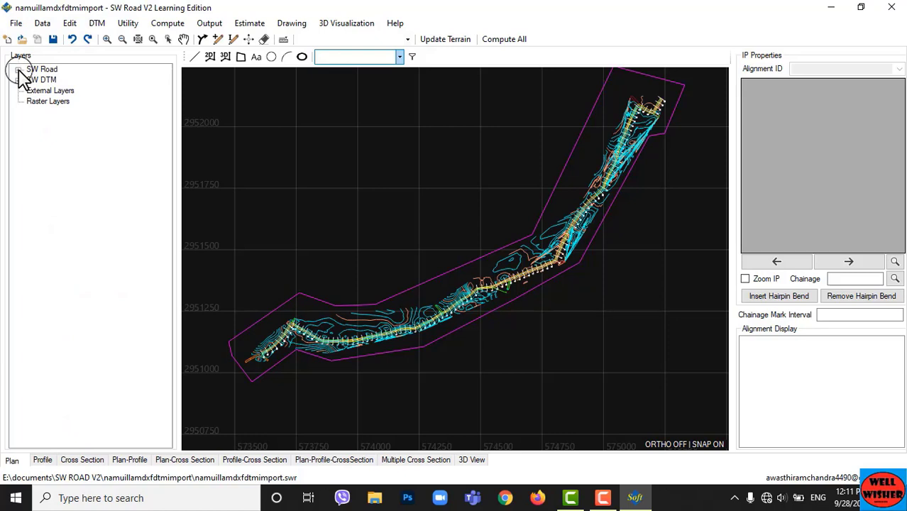
Open the design parameters, review the carriageway and vertical alignment inputs, and set the design speed to 20 km/hr
left_click(47, 25)
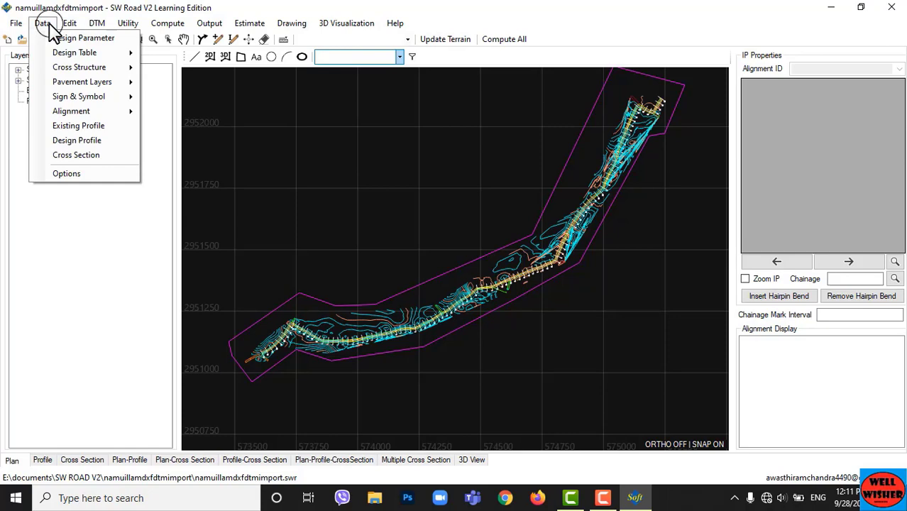
left_click(114, 38)
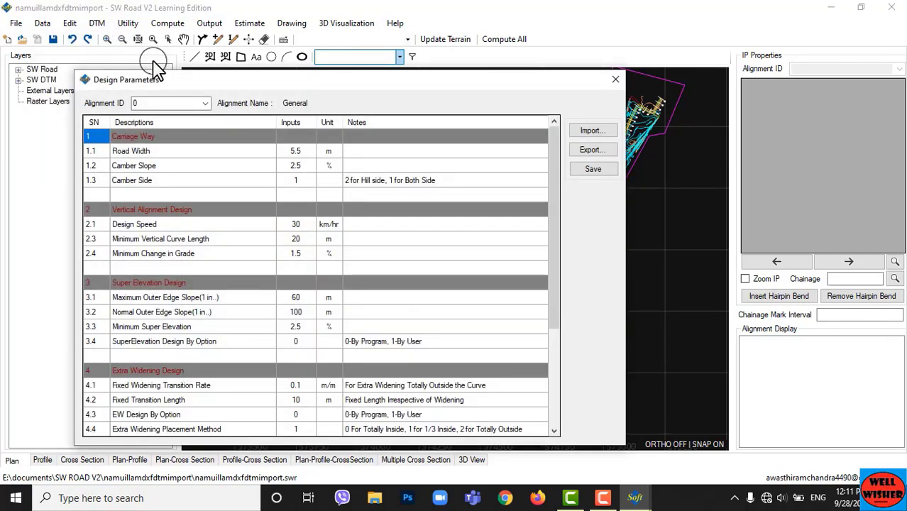
left_click(299, 151)
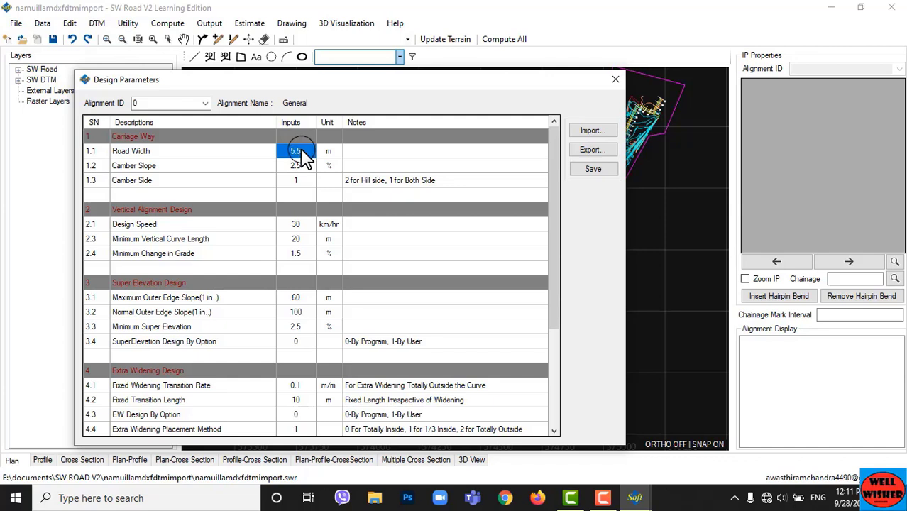
left_click(296, 166)
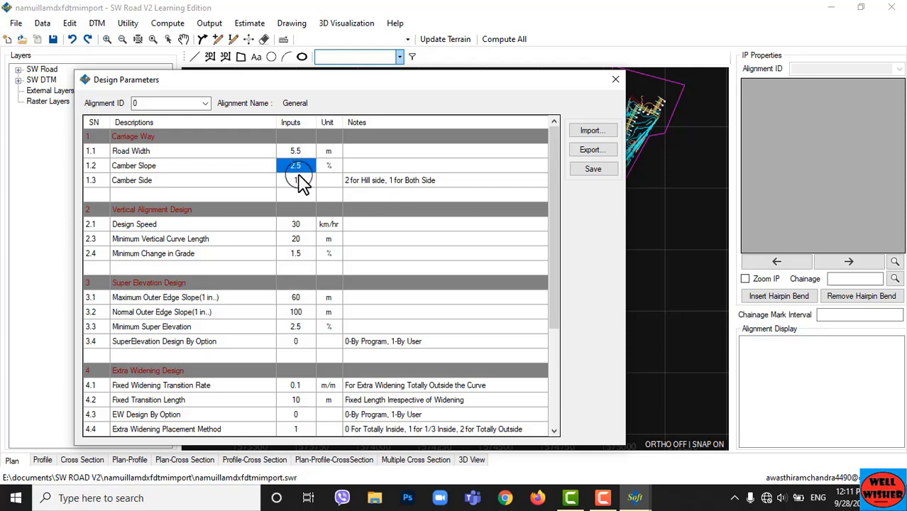
left_click(298, 182)
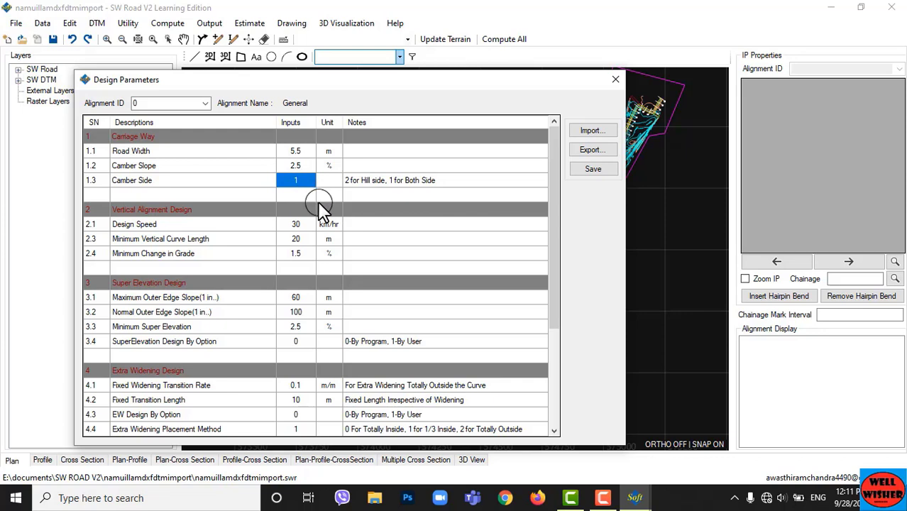
scroll(317, 201, "down", 1)
left_click(302, 182)
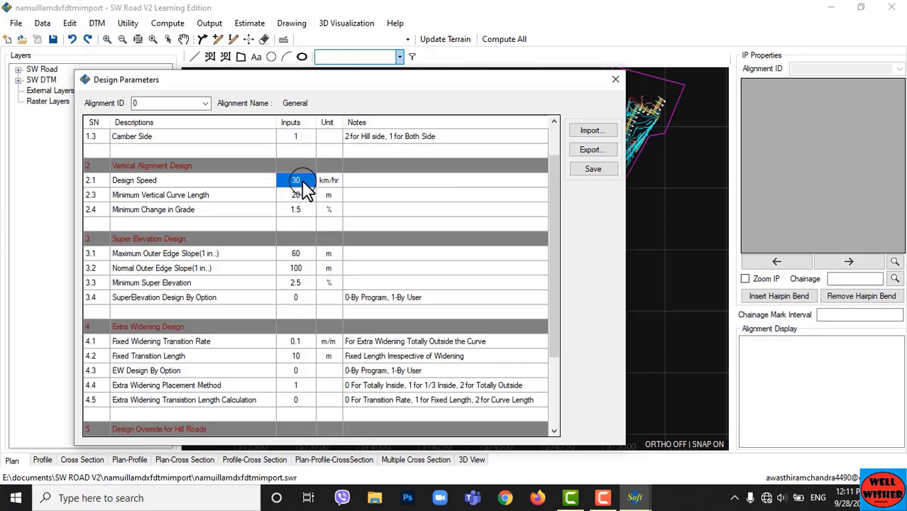
type("20")
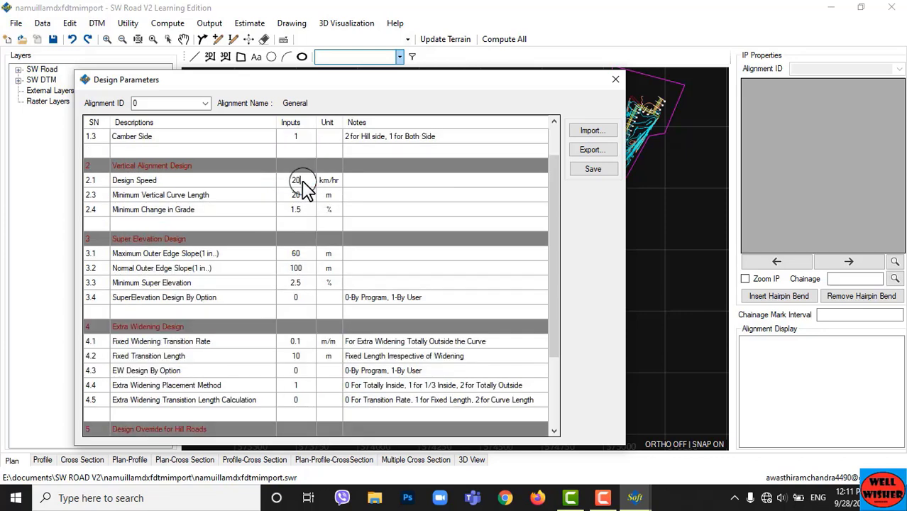
left_click(299, 195)
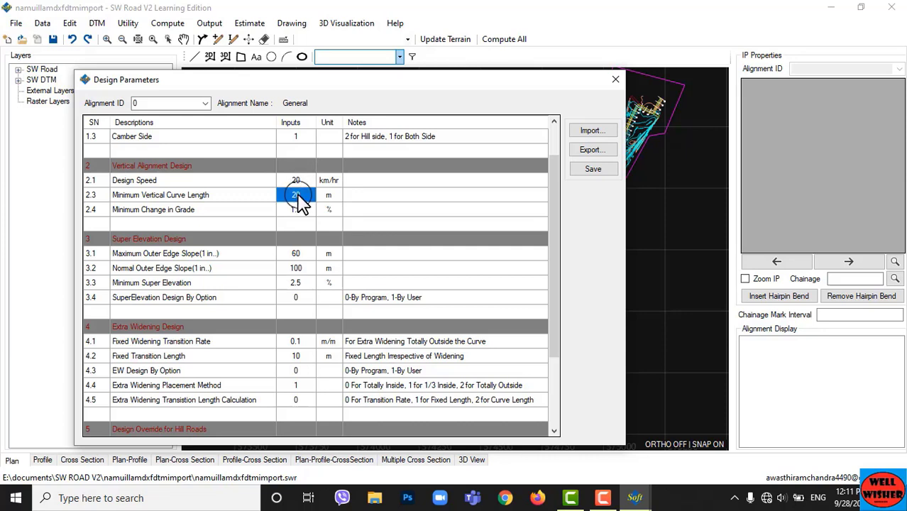
left_click(305, 221)
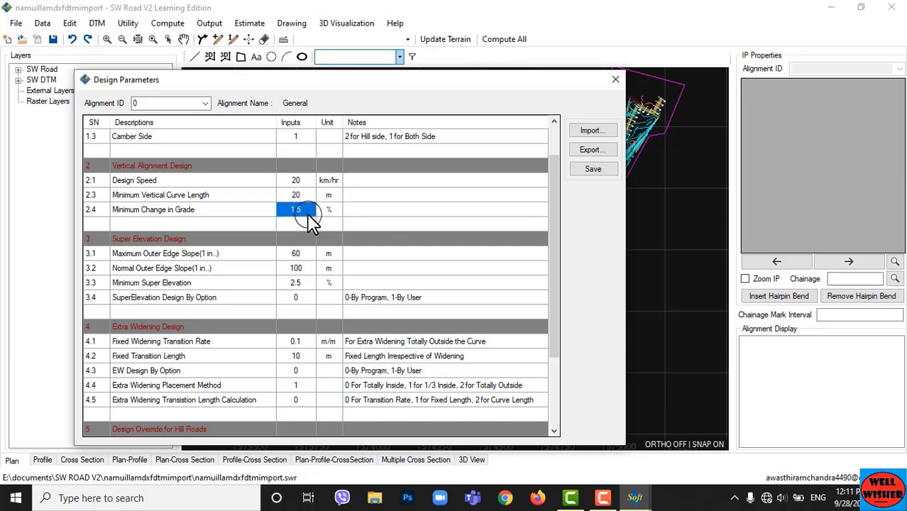
Set the right of way to 30 m in either direction, save the design parameters and close them
scroll(326, 224, "down", 1)
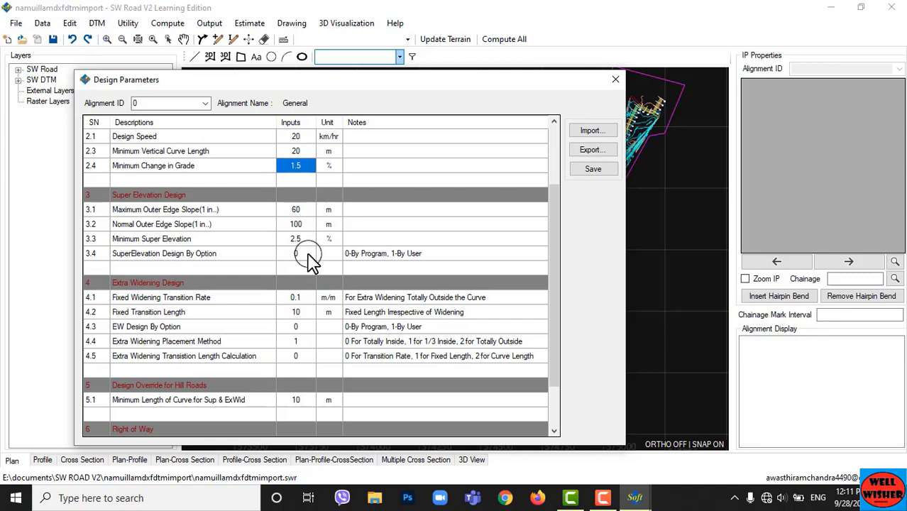
scroll(310, 260, "down", 1)
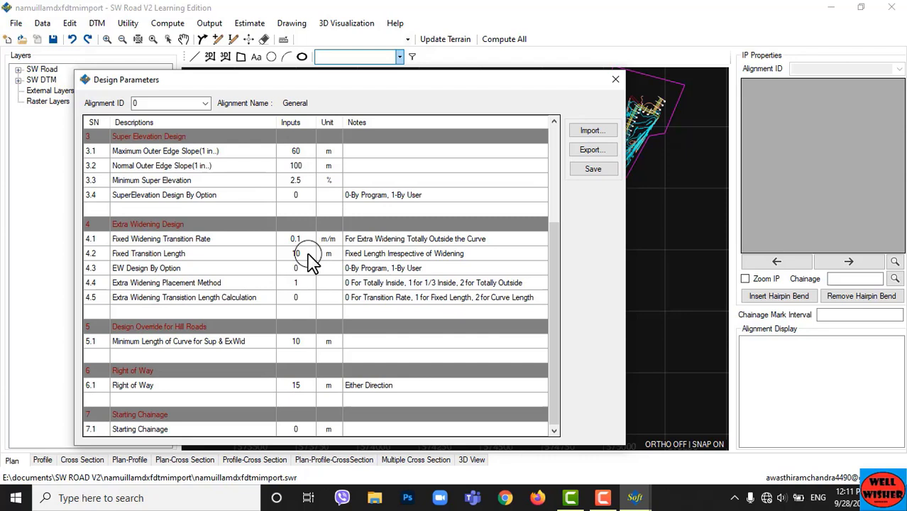
left_click(297, 387)
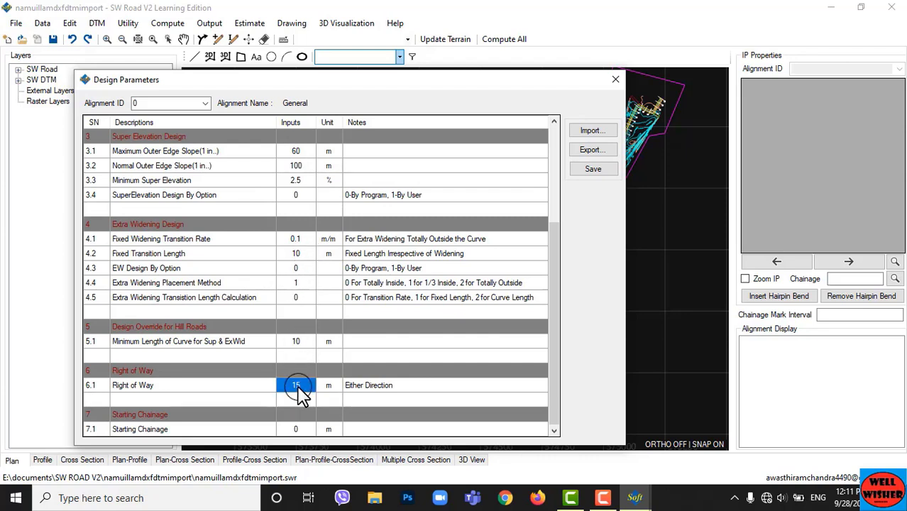
type("30")
left_click(593, 171)
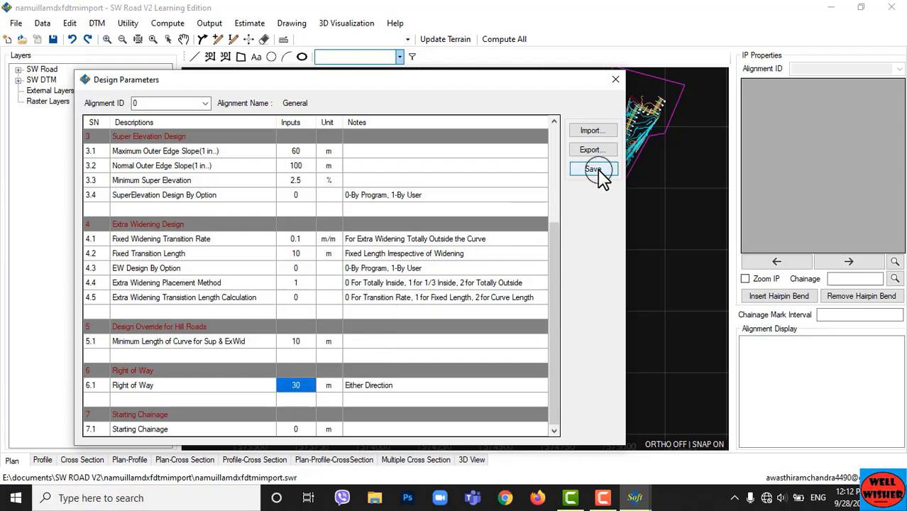
left_click(506, 297)
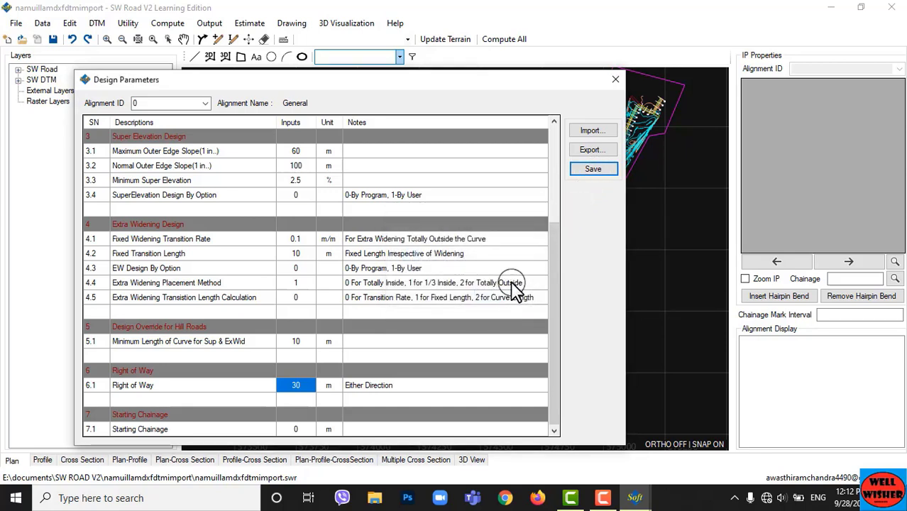
left_click(592, 131)
left_click(615, 80)
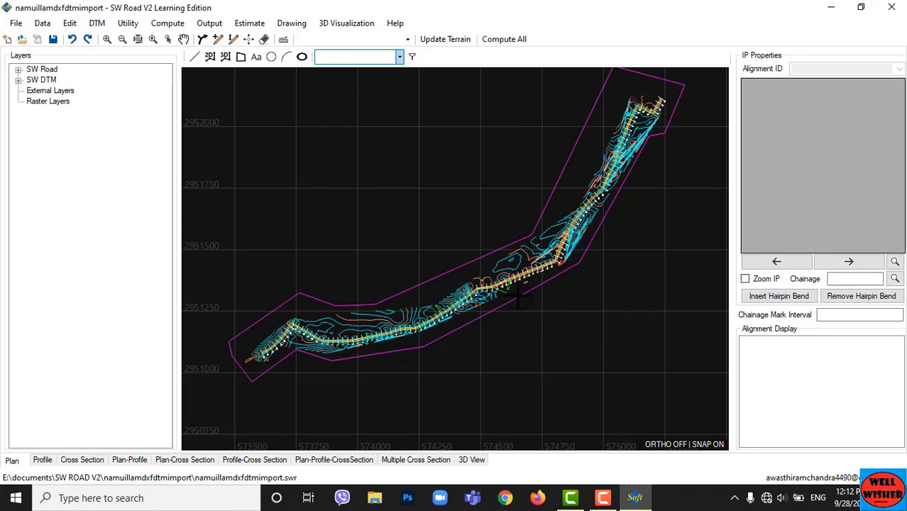
Delete the imported road centreline polyline on the aligment layer, picking it between chainages 0+780.00 and 0+800.00
scroll(445, 334, "up", 6)
scroll(444, 335, "up", 2)
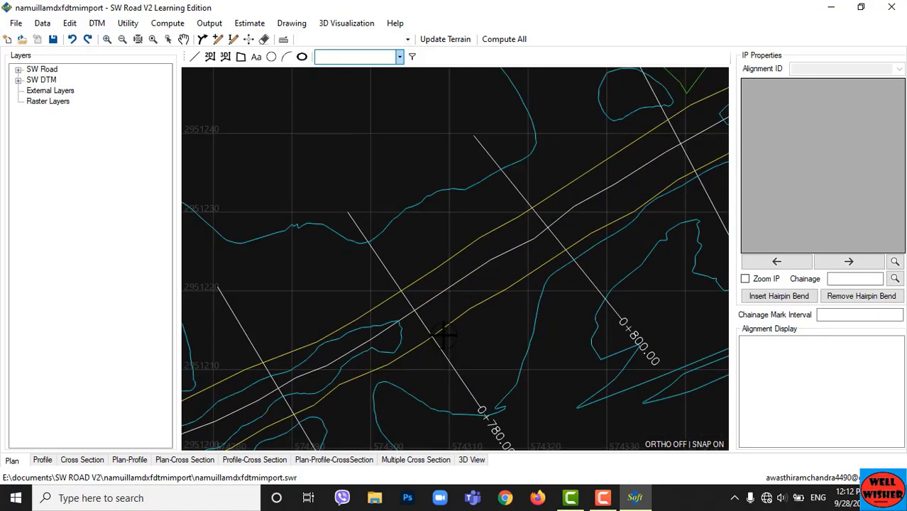
scroll(480, 270, "down", 5)
scroll(480, 270, "up", 5)
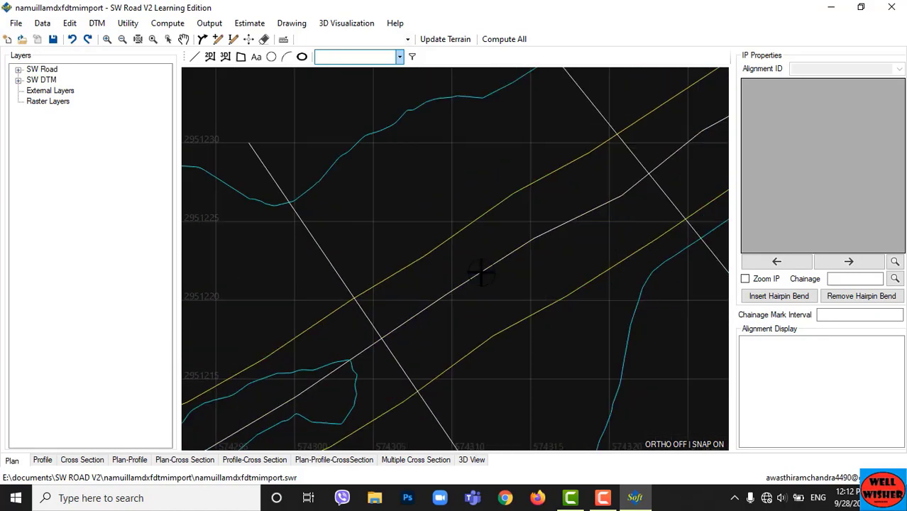
left_click(480, 270)
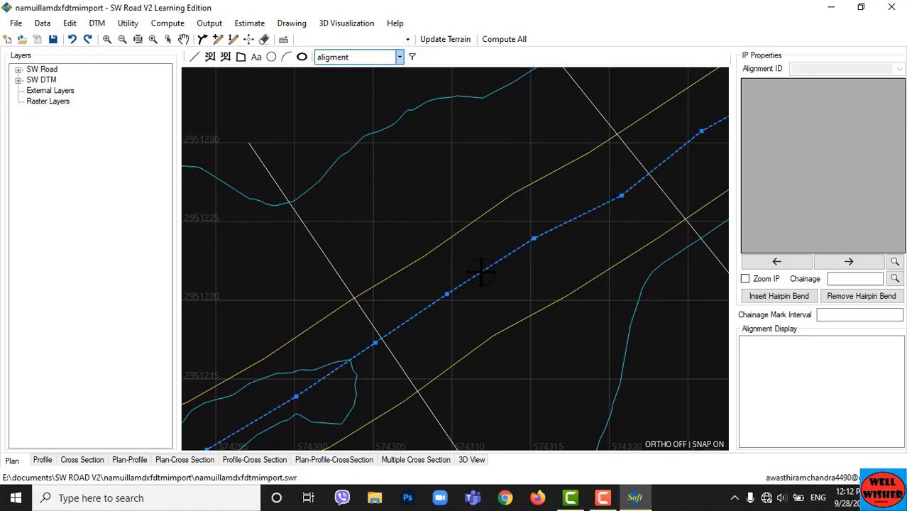
scroll(481, 269, "down", 3)
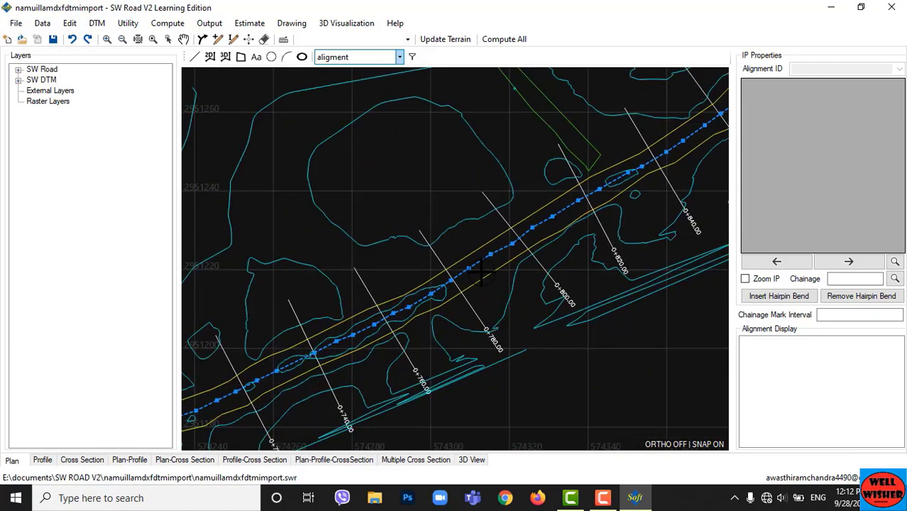
scroll(440, 242, "up", 3)
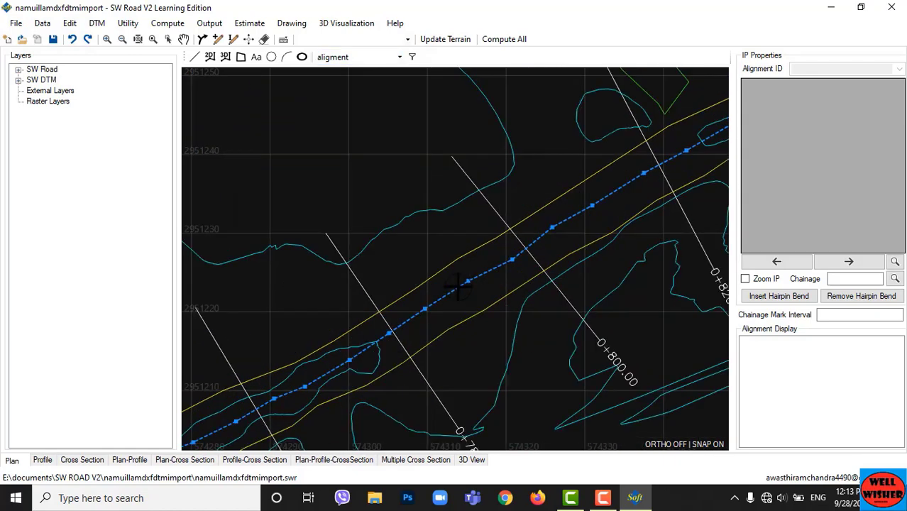
scroll(457, 287, "down", 2)
scroll(457, 286, "down", 5)
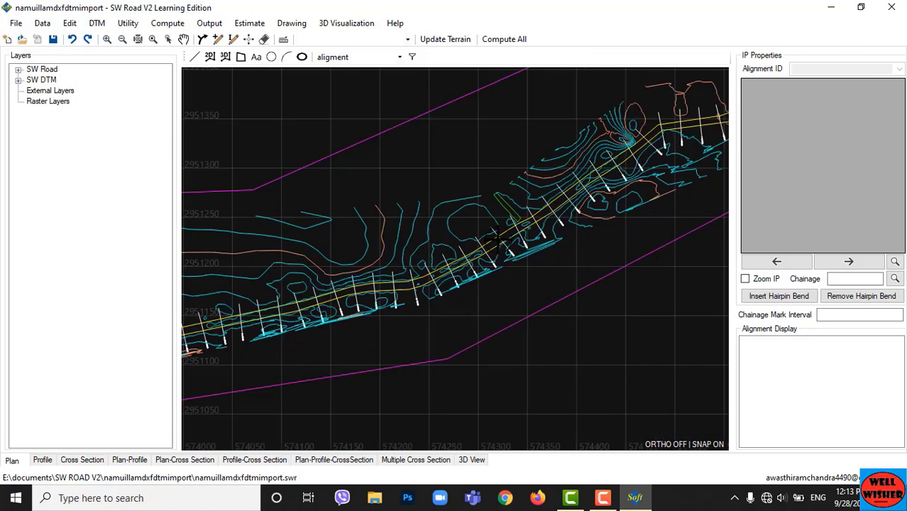
Start drawing a new alignment polyline from the road's beginning near chainage 0+000.00, midway between the yellow road edges
scroll(498, 235, "down", 2)
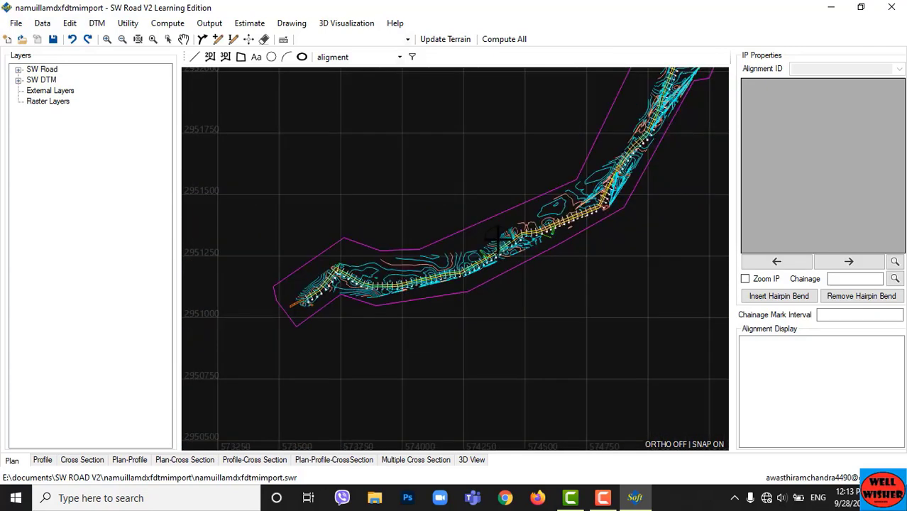
scroll(500, 239, "up", 6)
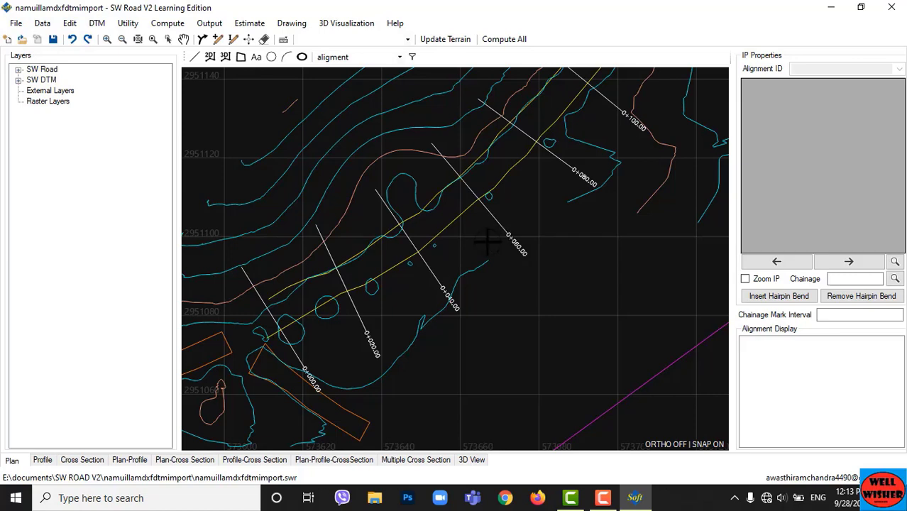
middle_click_drag(311, 283, 324, 314)
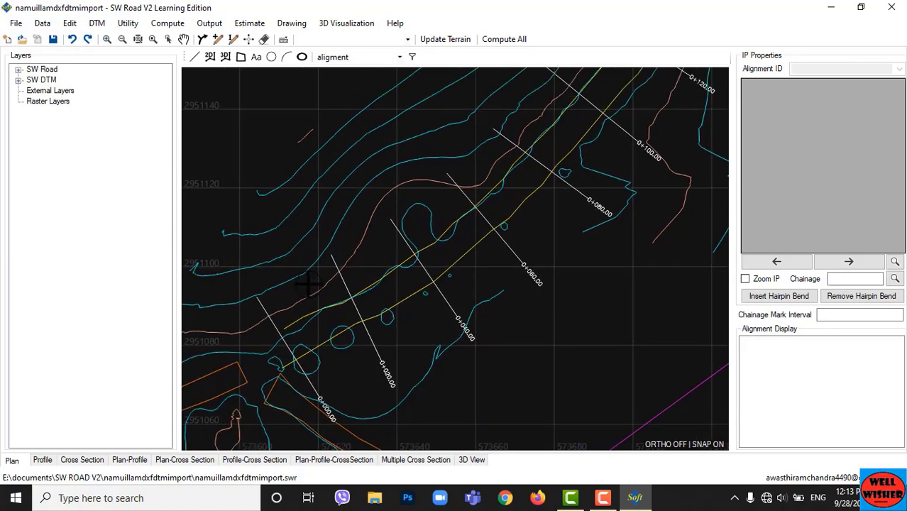
left_click(203, 39)
left_click(201, 41)
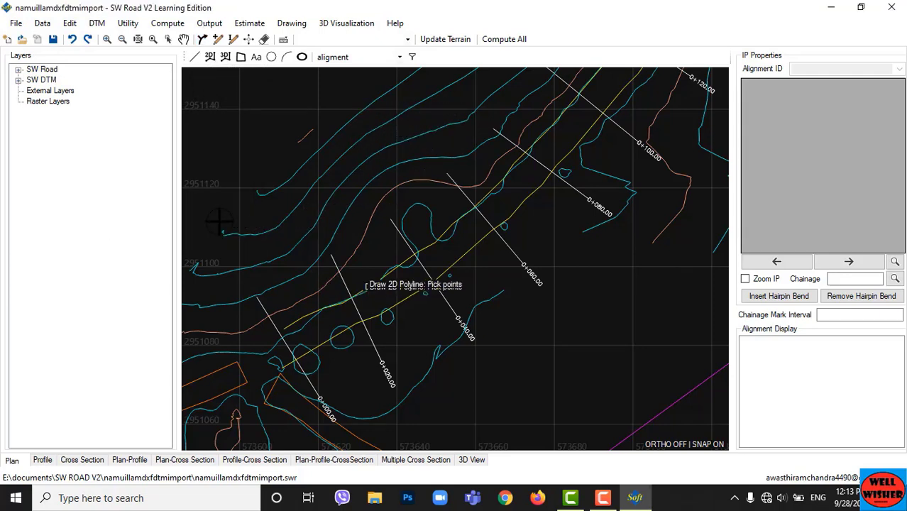
scroll(220, 222, "down", 2)
scroll(219, 222, "up", 3)
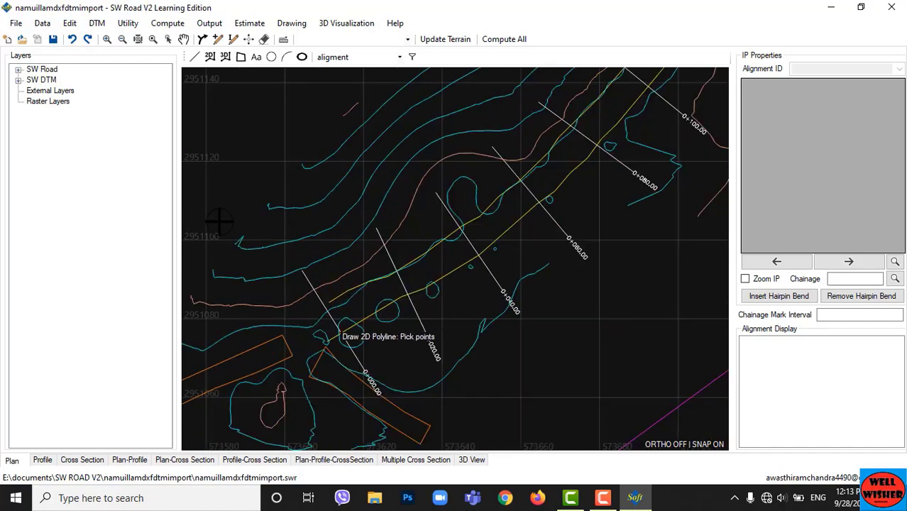
scroll(219, 220, "up", 3)
scroll(298, 348, "down", 6)
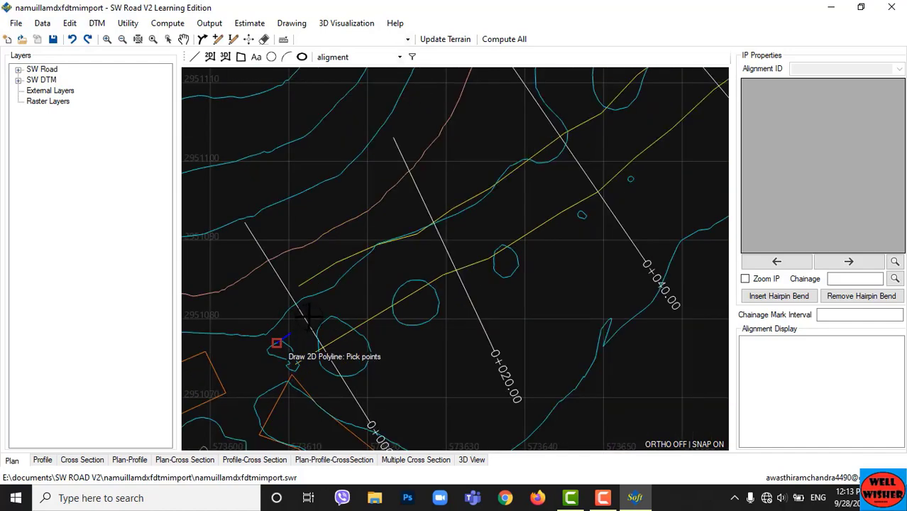
left_click(282, 353)
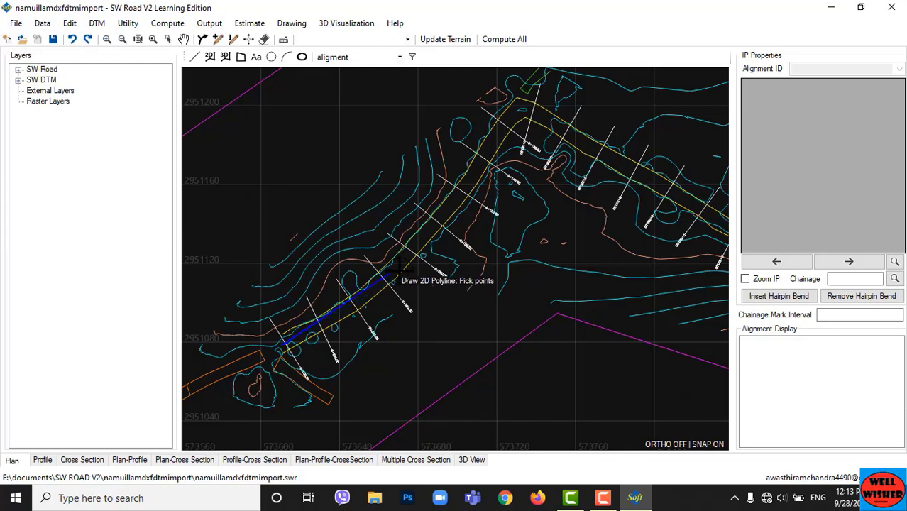
Continue the alignment polyline midway between the yellow road edges from chainage 0+060.00 to the first sharp bend
scroll(399, 268, "up", 4)
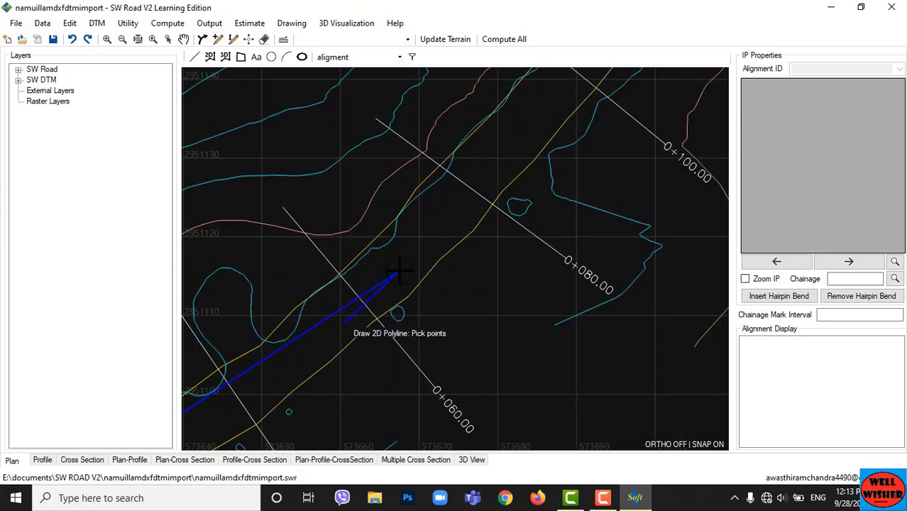
scroll(405, 260, "down", 4)
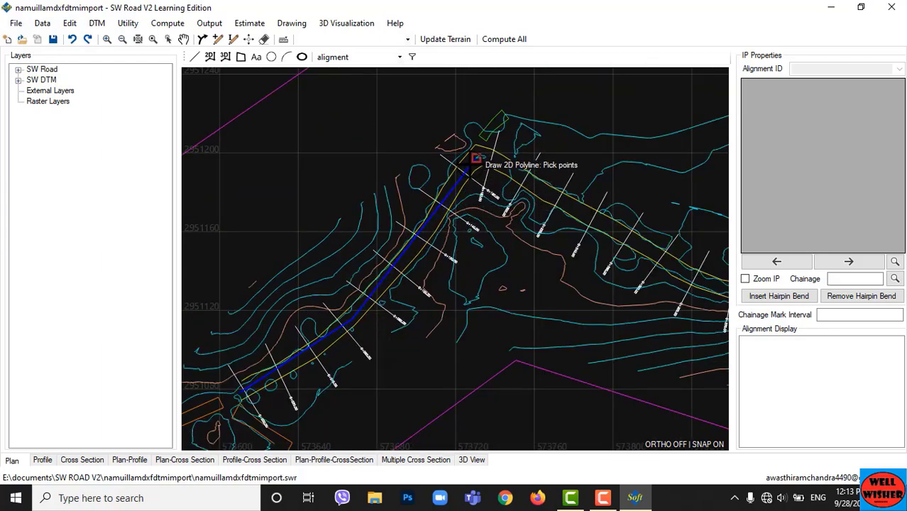
scroll(474, 169, "up", 6)
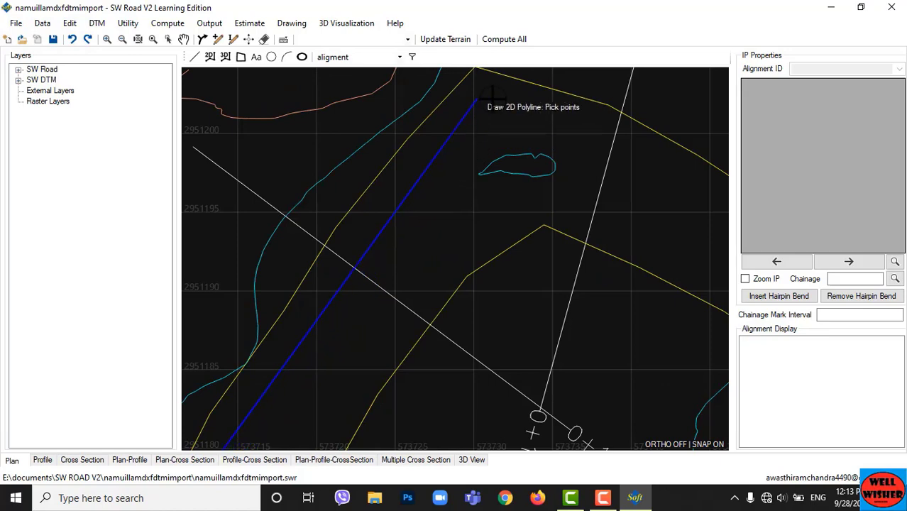
left_click(468, 108)
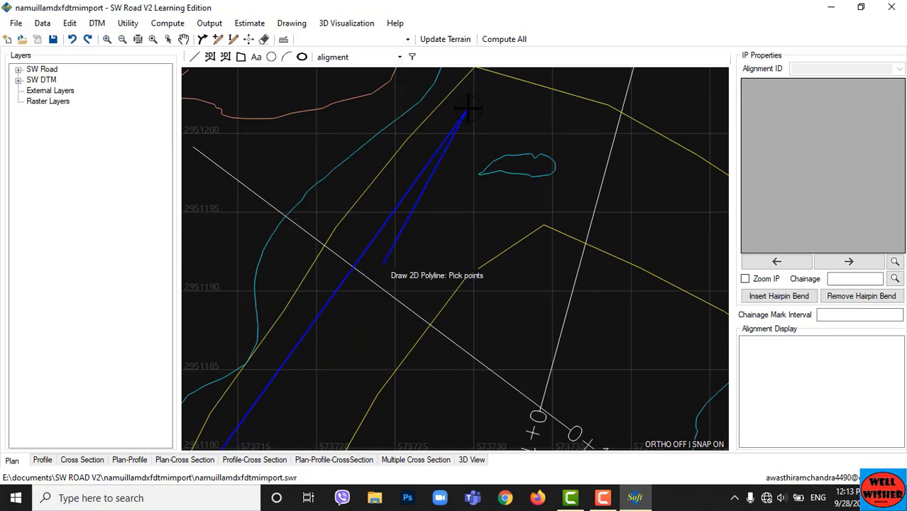
Trace the alignment polyline from the first sharp bend along the road middle past 0+240.00 to the bend near 0+320.00
scroll(383, 265, "down", 3)
scroll(541, 328, "up", 2)
scroll(562, 342, "up", 1)
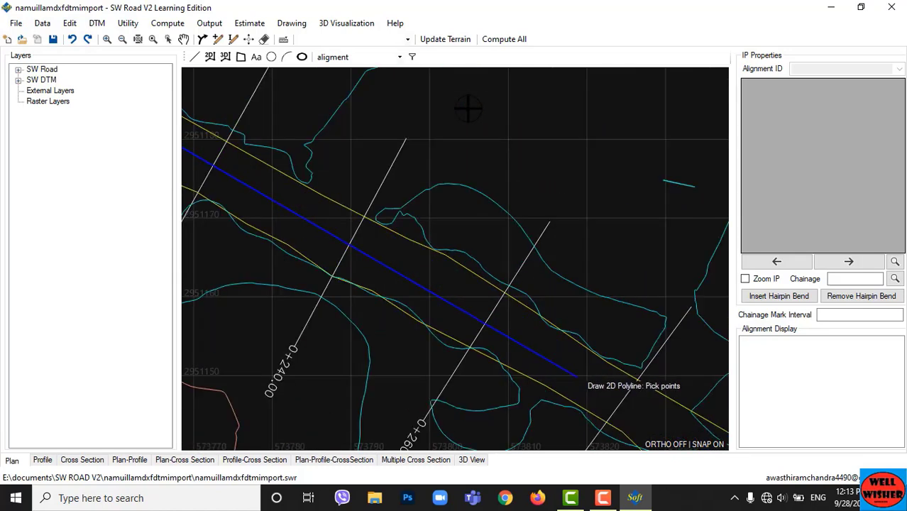
scroll(474, 357, "down", 6)
scroll(507, 364, "up", 5)
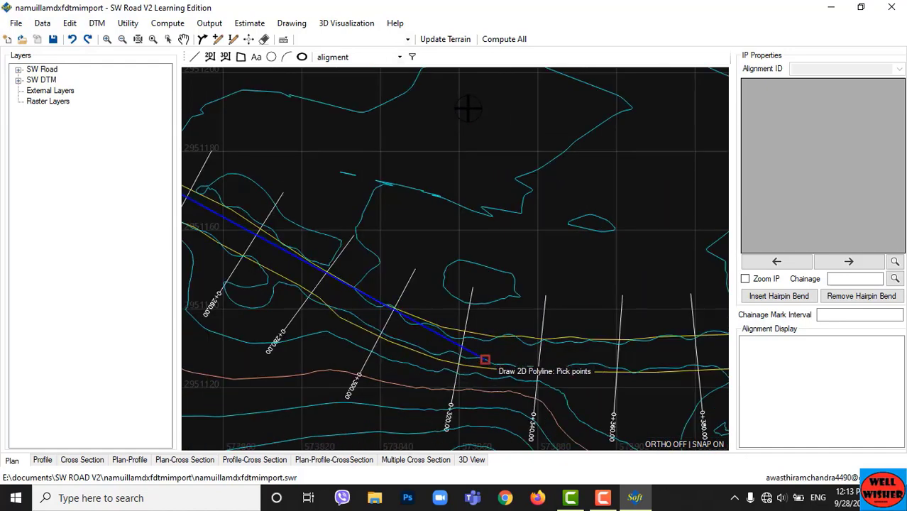
scroll(441, 359, "up", 1)
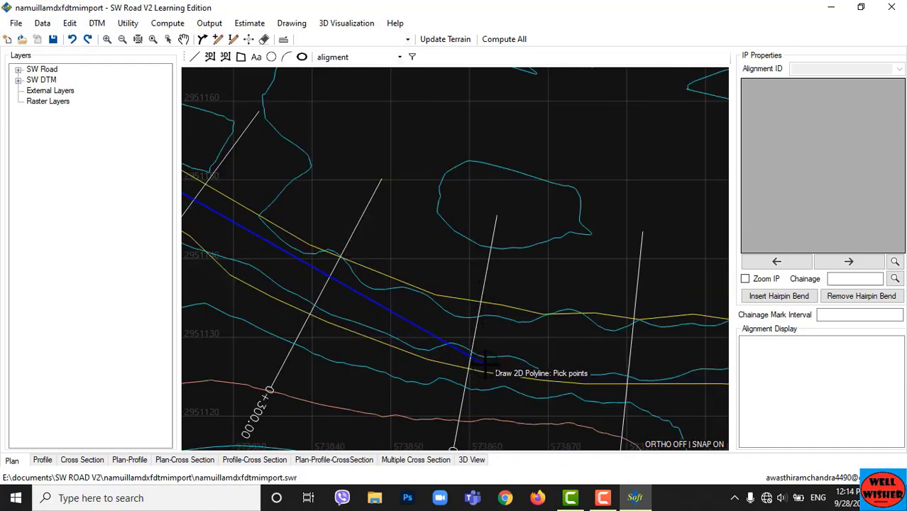
Extend the alignment polyline from near 0+320.00 through the gentle bends, keeping it between the yellow edges until past 0+780.00
scroll(485, 364, "down", 3)
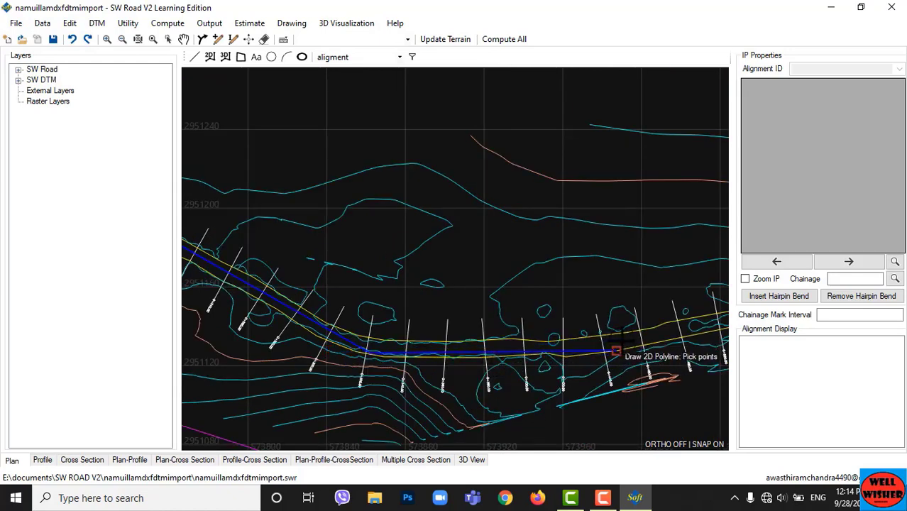
scroll(621, 343, "down", 3)
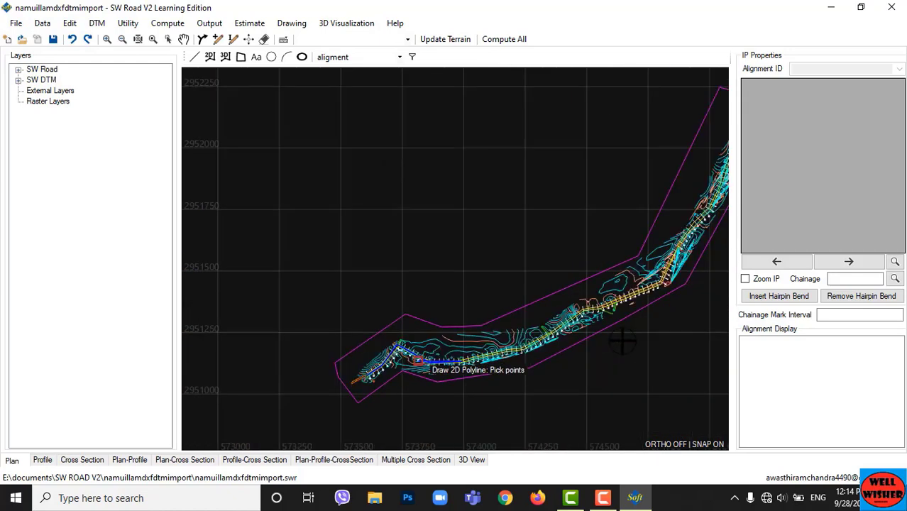
scroll(618, 343, "up", 3)
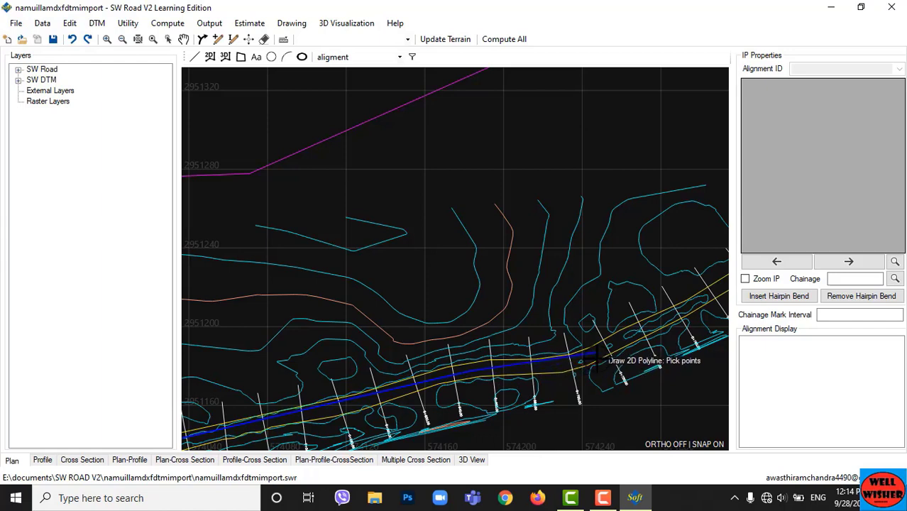
scroll(595, 362, "up", 3)
scroll(596, 357, "down", 3)
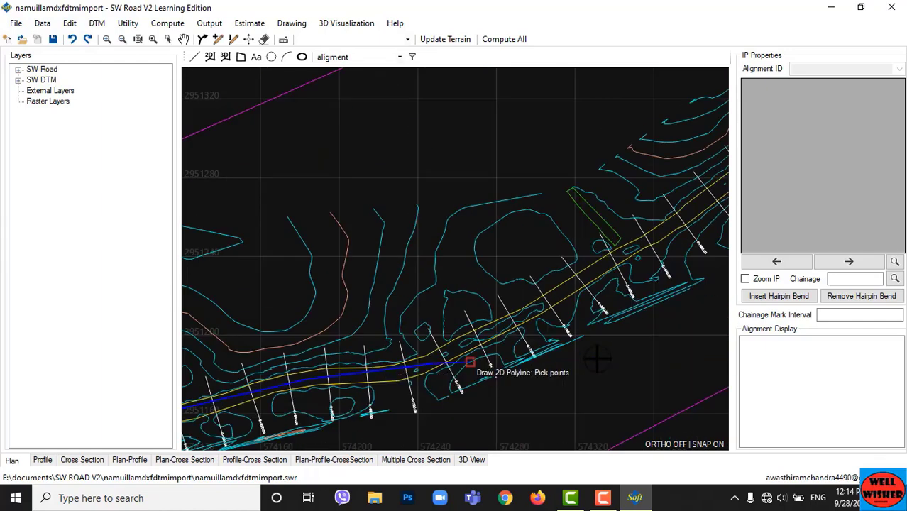
scroll(593, 360, "up", 3)
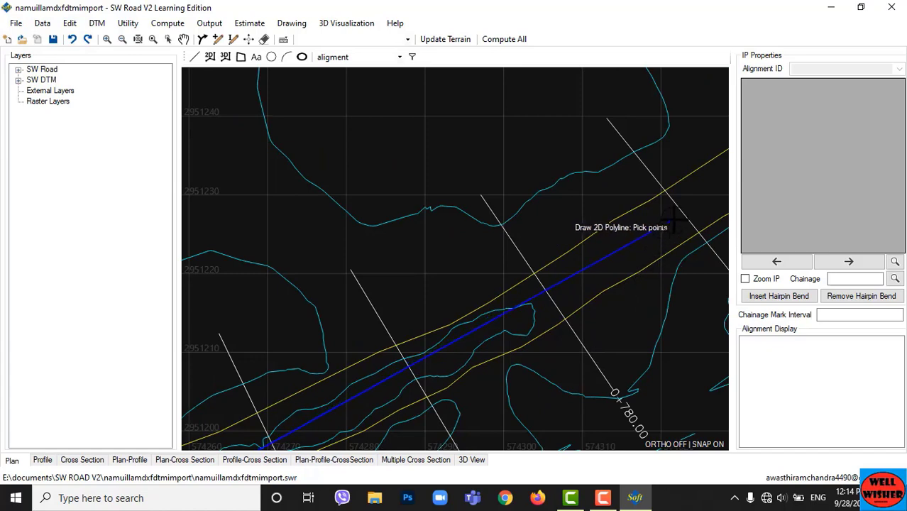
Carry the alignment polyline on past 0+940.00 and place a vertex at the road bend near chainage 1+000.00
scroll(355, 384, "down", 3)
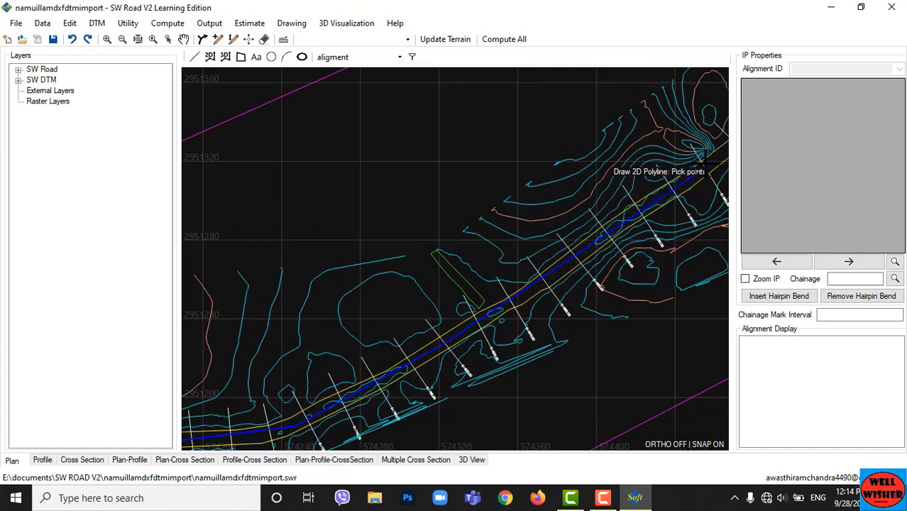
scroll(714, 158, "up", 3)
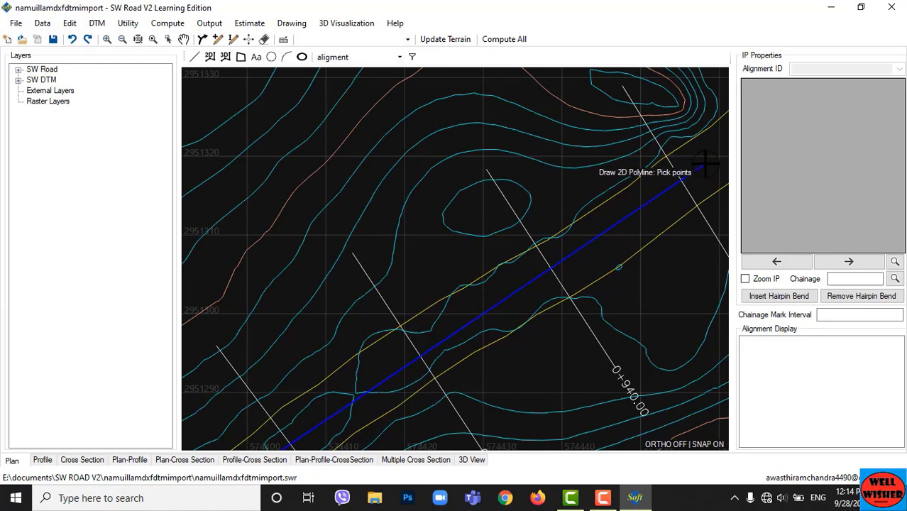
scroll(369, 404, "down", 5)
scroll(343, 347, "up", 4)
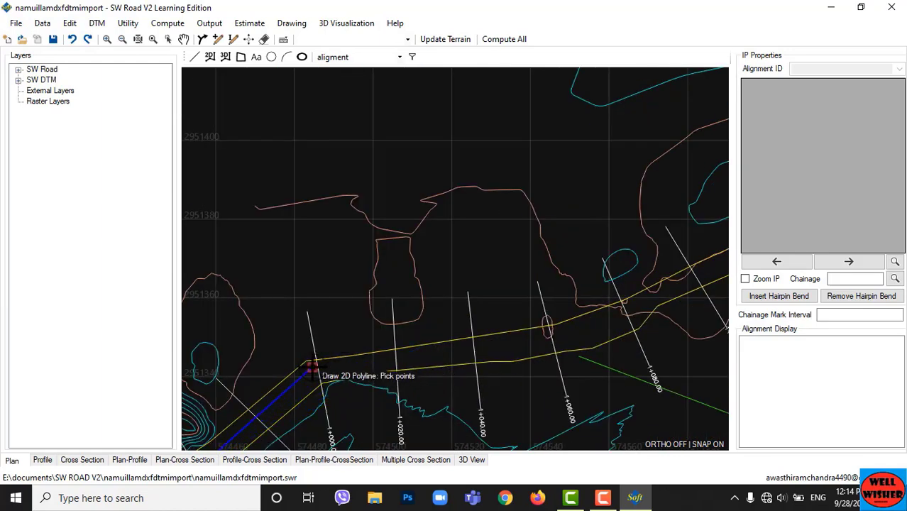
left_click(312, 367)
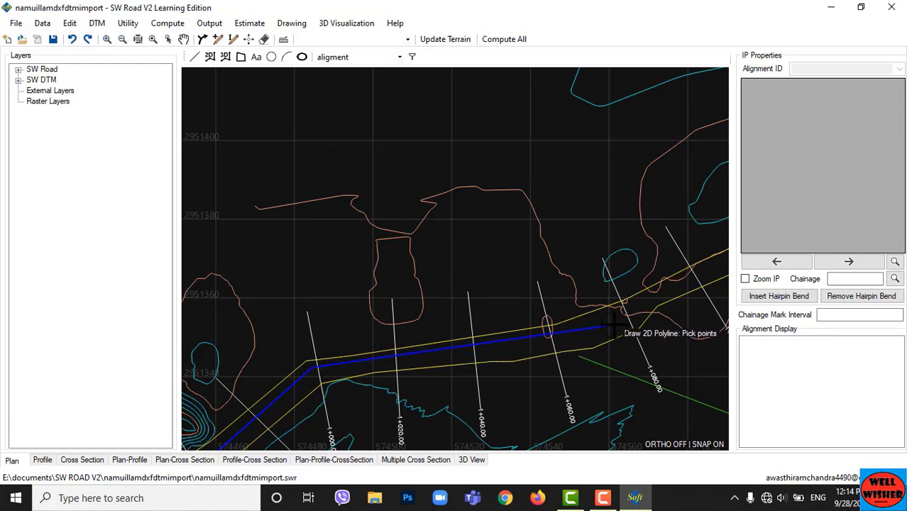
Trace the alignment polyline from 1+000.00 past 1+080.00 along the road middle to the sharp bend beyond 1+260.00
scroll(371, 393, "down", 2)
scroll(569, 301, "up", 2)
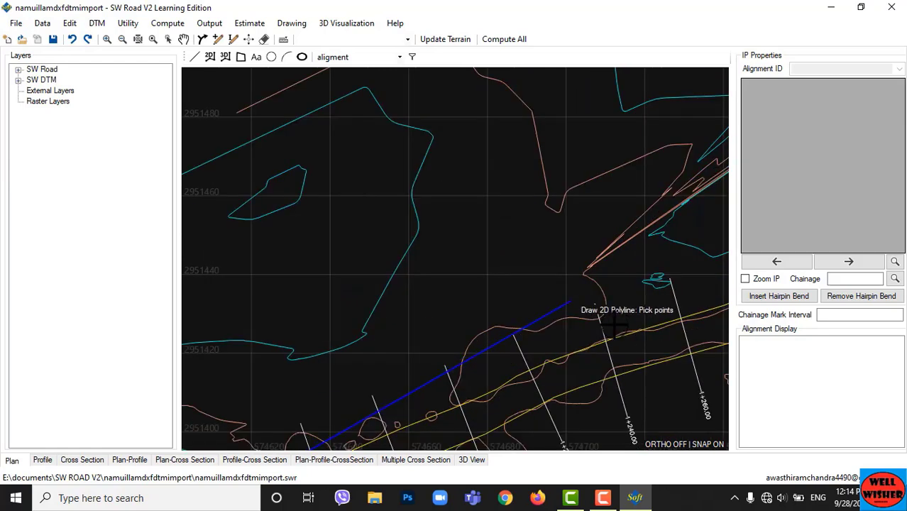
scroll(342, 213, "down", 2)
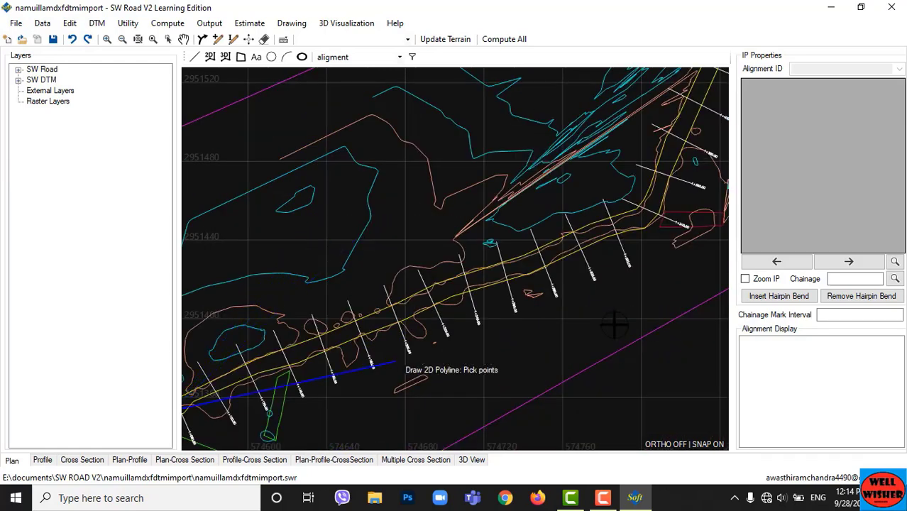
middle_click_drag(395, 304, 430, 255)
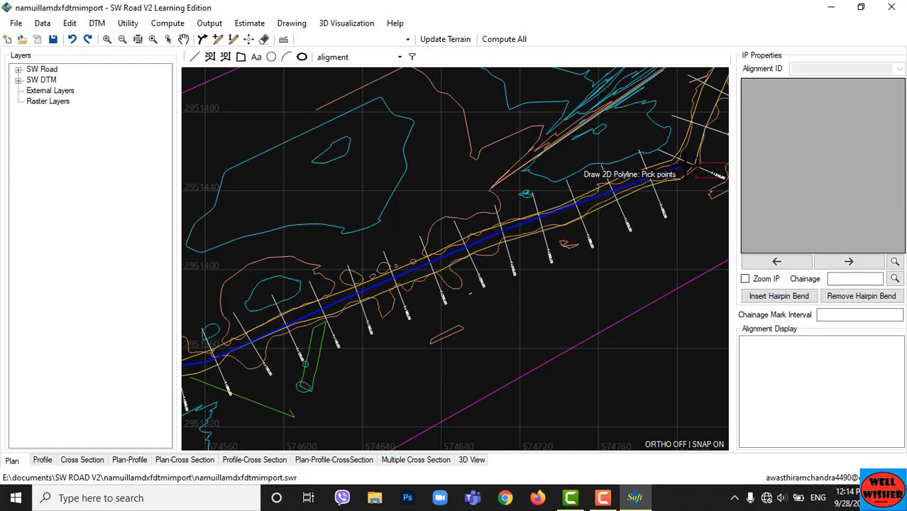
Draw the alignment polyline from the sharp bend beyond 1+260.00 up the road middle, through 1+580.00, to a vertex just past 1+700.00
scroll(443, 297, "down", 3)
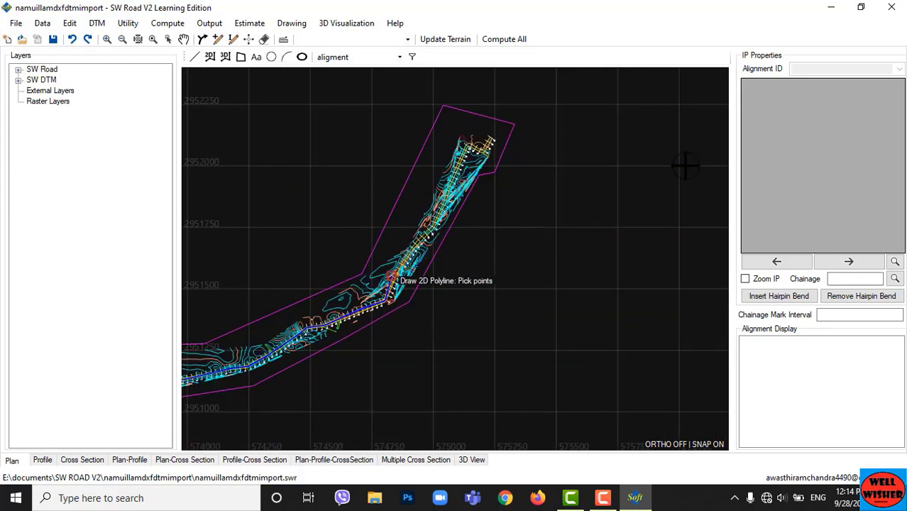
scroll(402, 278, "up", 1)
scroll(402, 278, "up", 2)
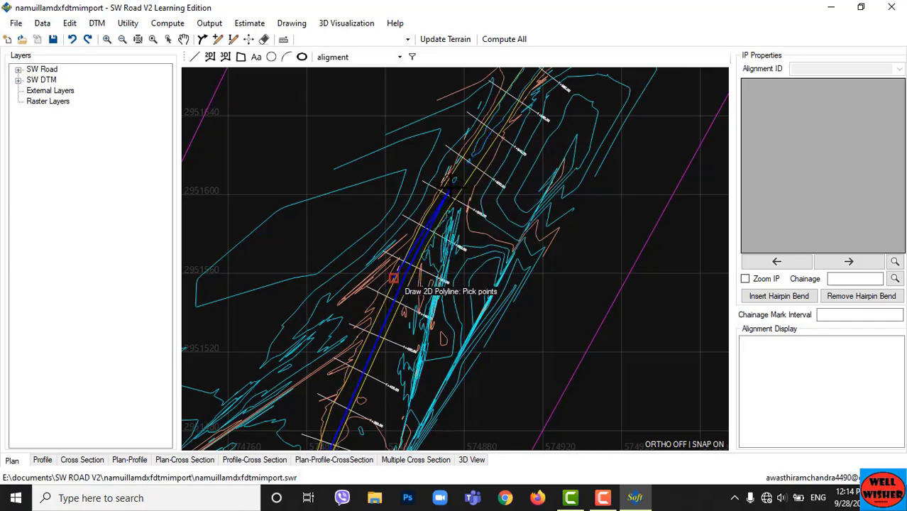
scroll(450, 183, "up", 3)
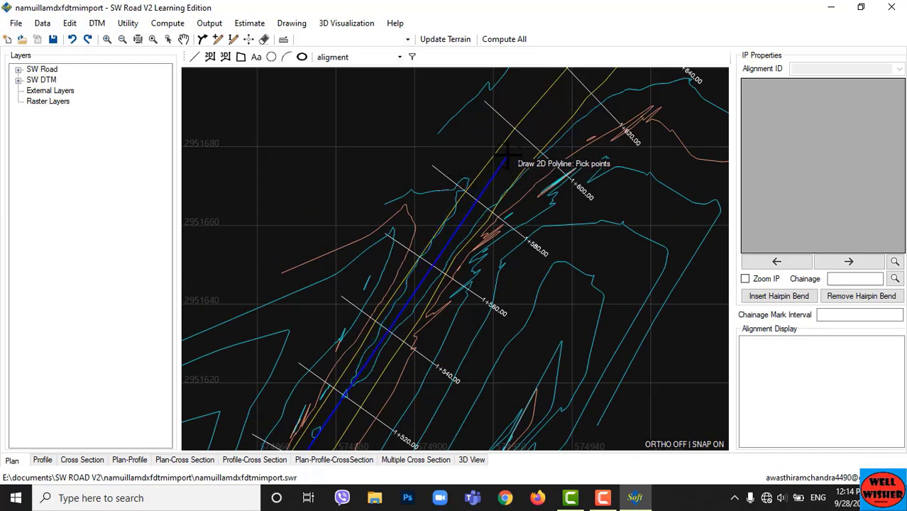
scroll(508, 154, "down", 3)
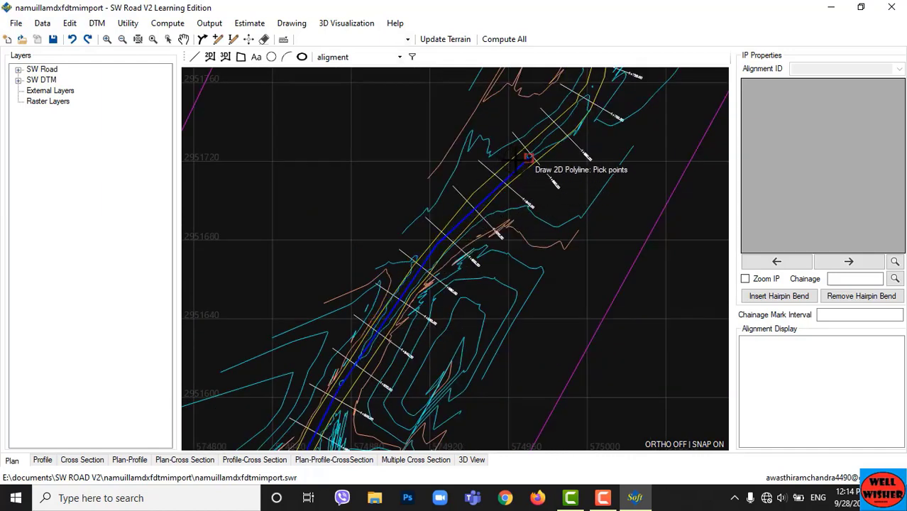
scroll(520, 160, "up", 2)
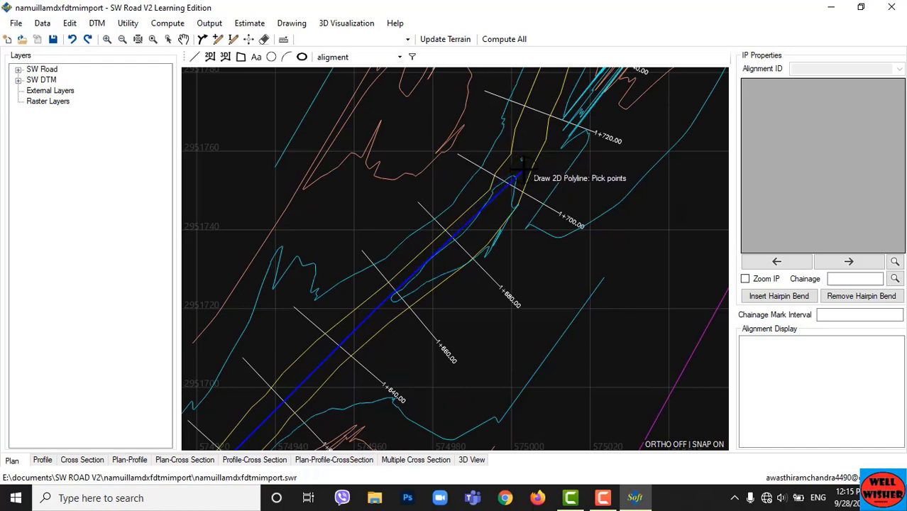
left_click(524, 171)
Add alignment vertices between the yellow edges from the 1+700.00 bend to just past chainage 1+800.00
scroll(425, 259, "down", 5)
scroll(441, 203, "up", 5)
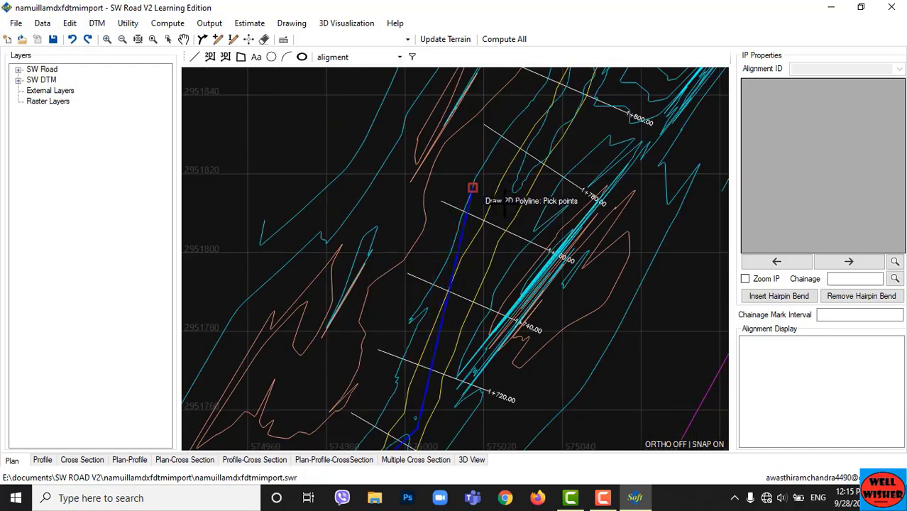
scroll(470, 289, "down", 2)
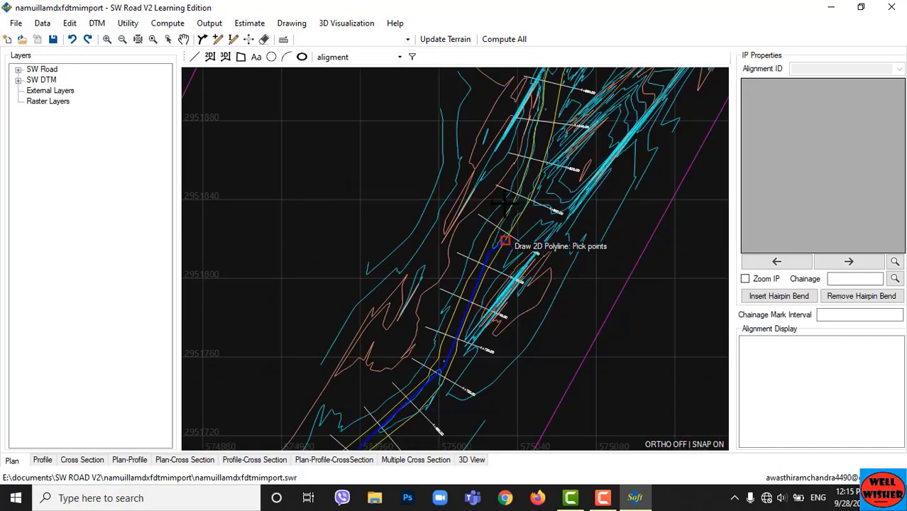
scroll(512, 213, "up", 2)
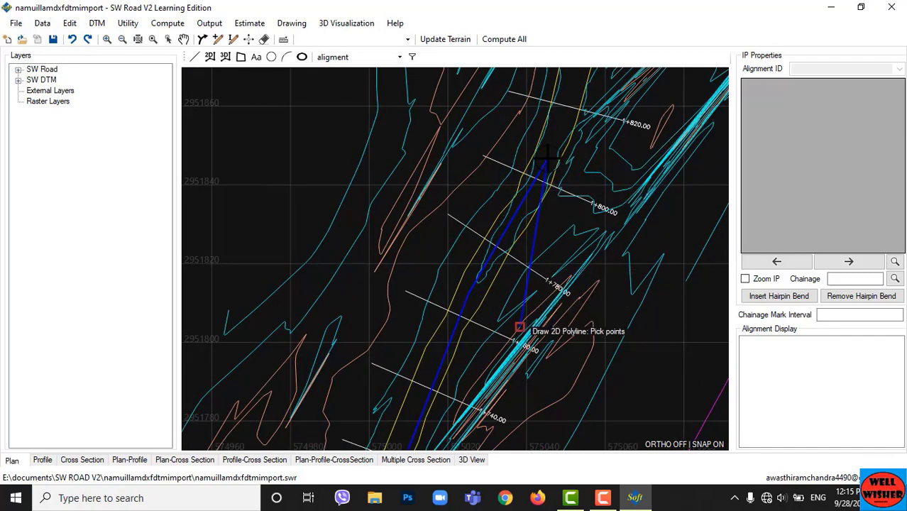
Follow the winding road middle with alignment vertices from 1+800.00 to the sharp bend near chainage 2+060.00
scroll(521, 305, "down", 2)
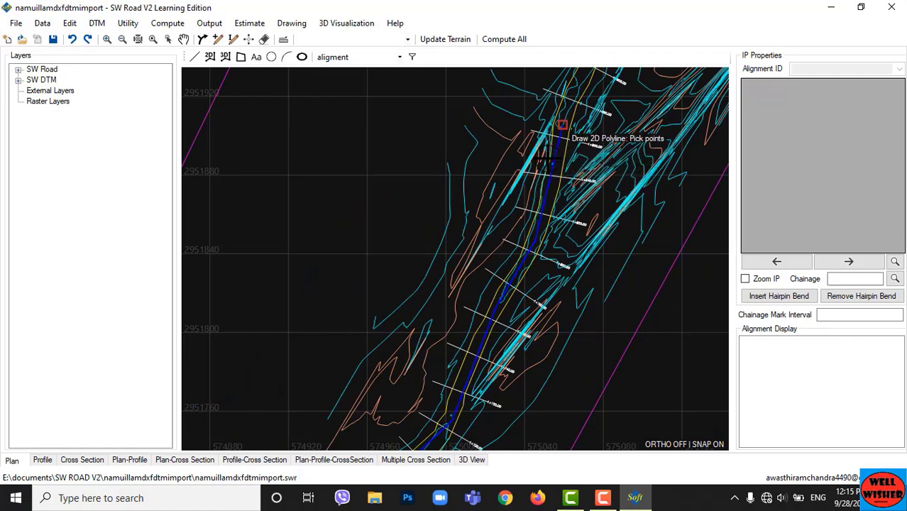
scroll(522, 252, "down", 2)
scroll(551, 174, "up", 2)
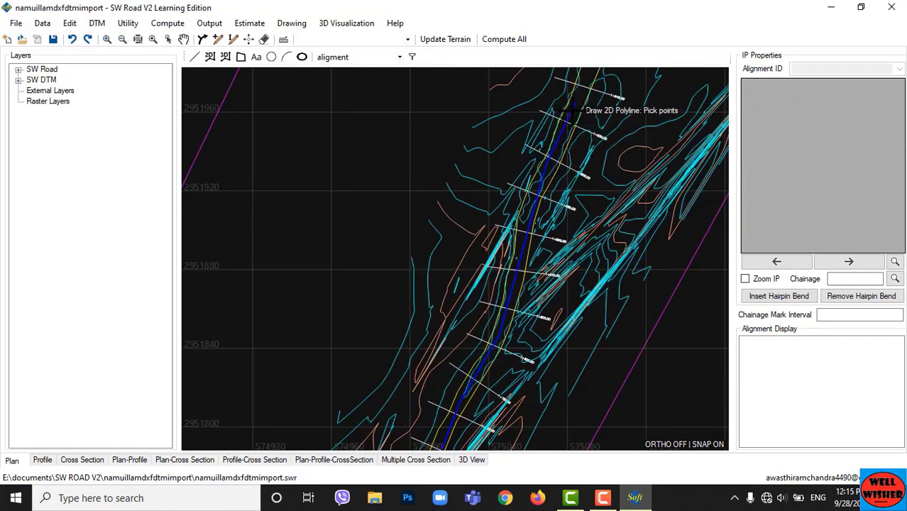
left_click(578, 98)
scroll(490, 373, "down", 2)
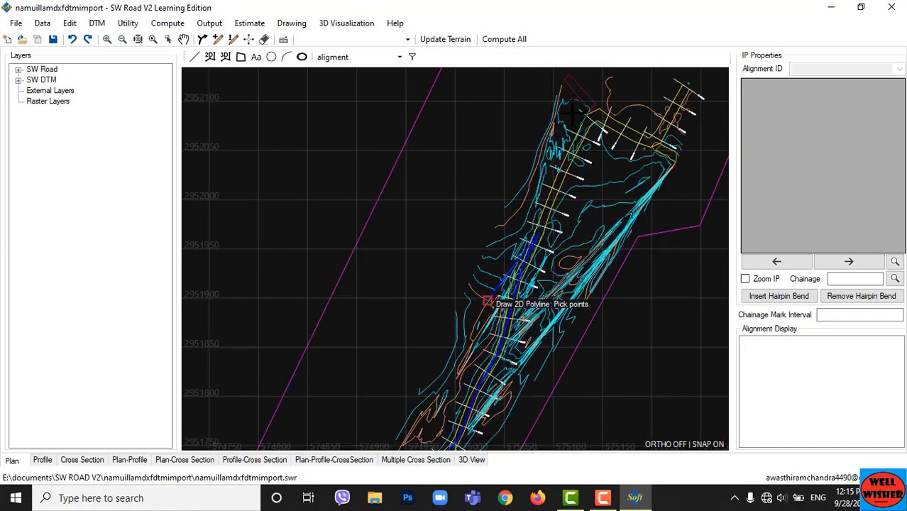
scroll(558, 174, "down", 2)
scroll(553, 157, "up", 4)
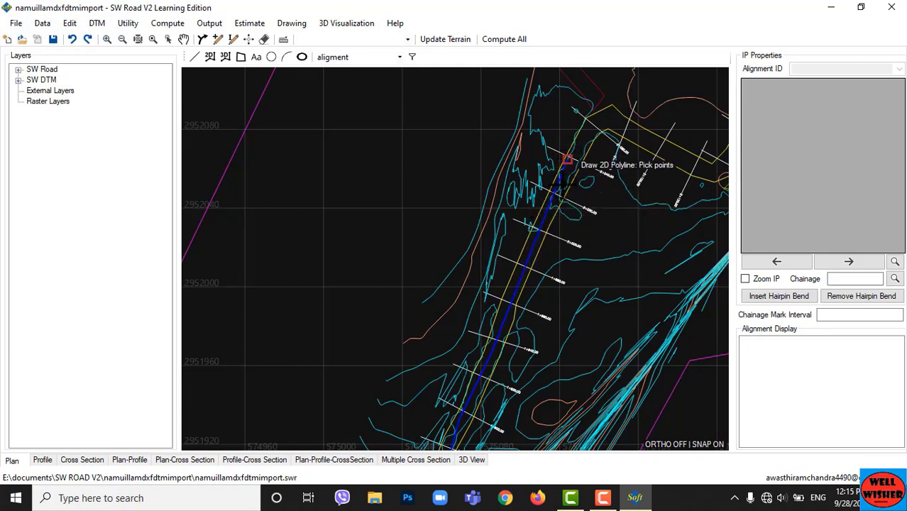
left_click(602, 116)
Continue the alignment polyline from the bend near 2+060.00 through a vertex before 2+140.00 and finish it just past chainage 2+200.00
scroll(529, 229, "down", 1)
scroll(635, 200, "up", 1)
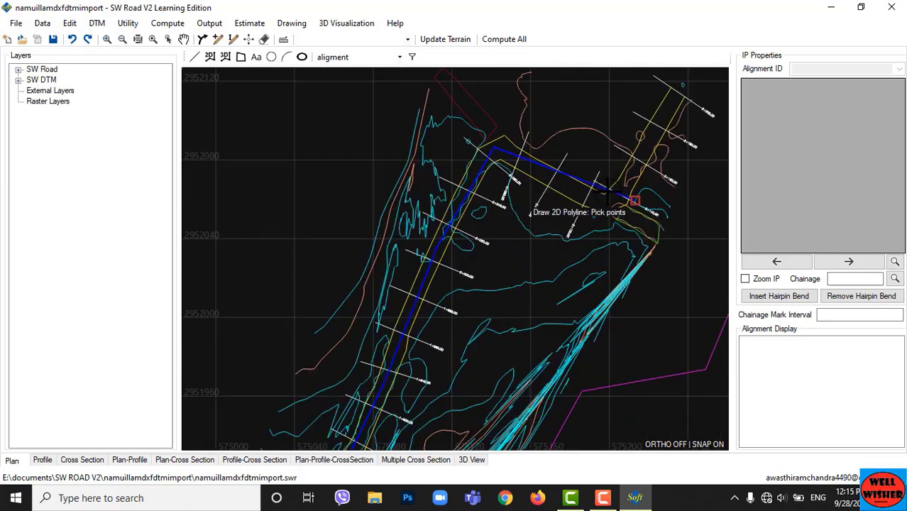
scroll(605, 193, "up", 2)
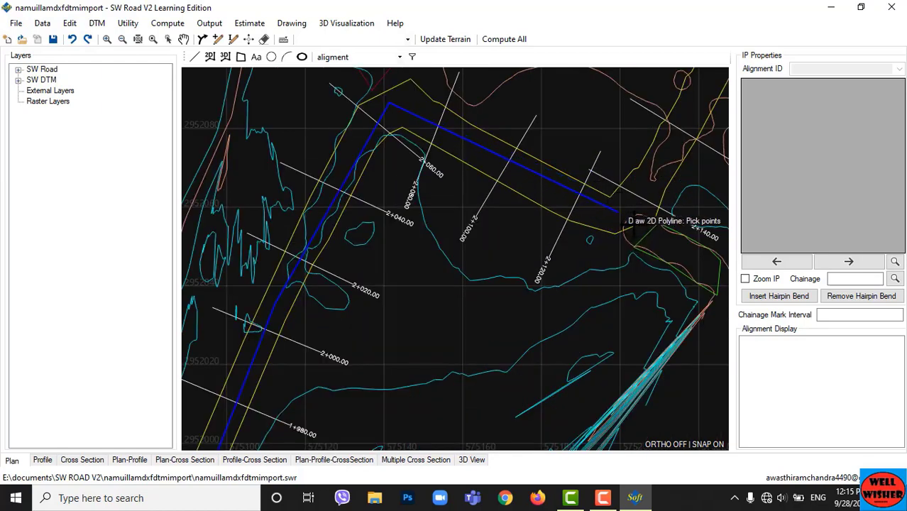
scroll(630, 222, "up", 2)
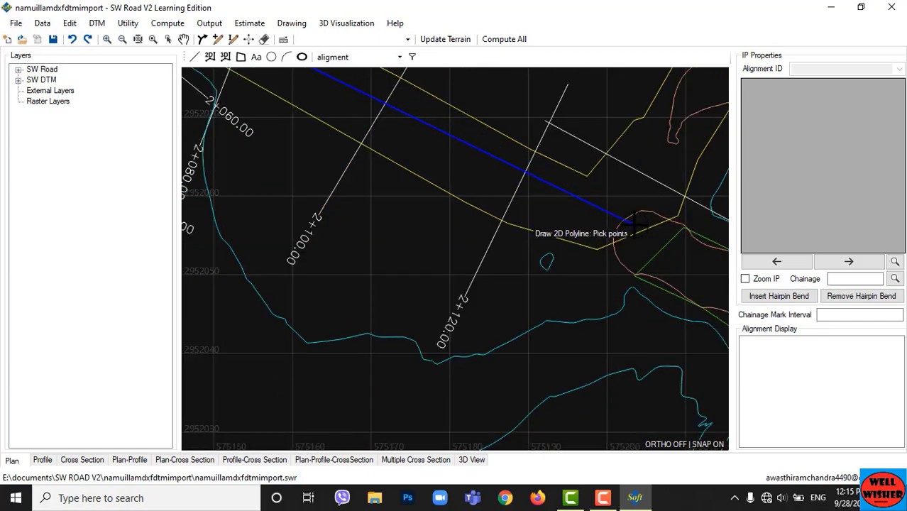
left_click(630, 224)
scroll(582, 248, "down", 5)
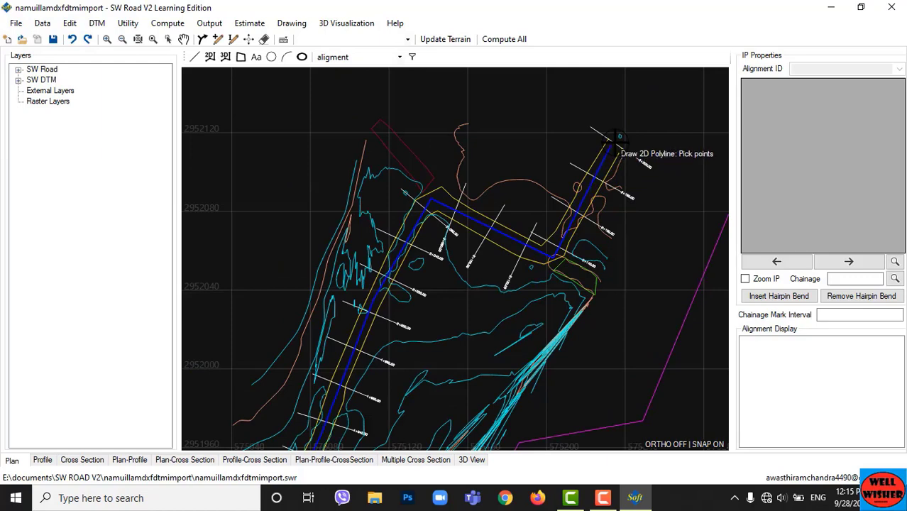
scroll(612, 141, "up", 3)
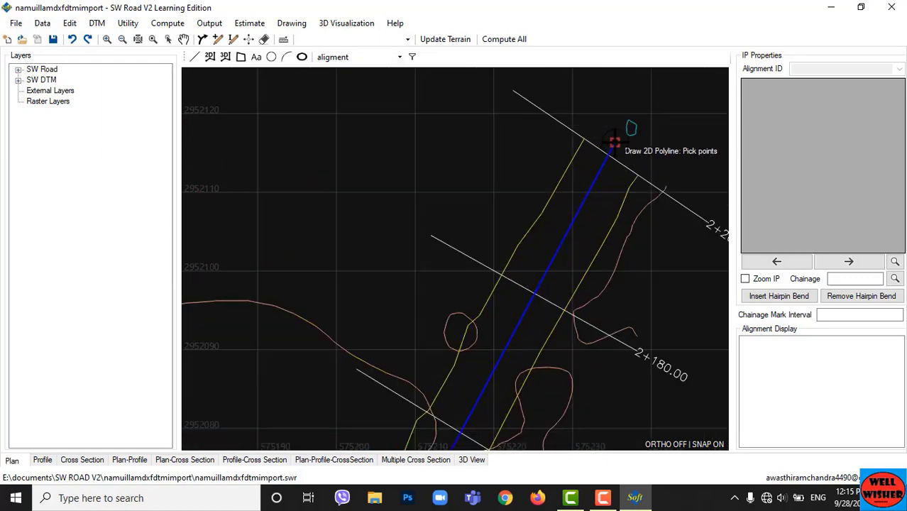
right_click(614, 142)
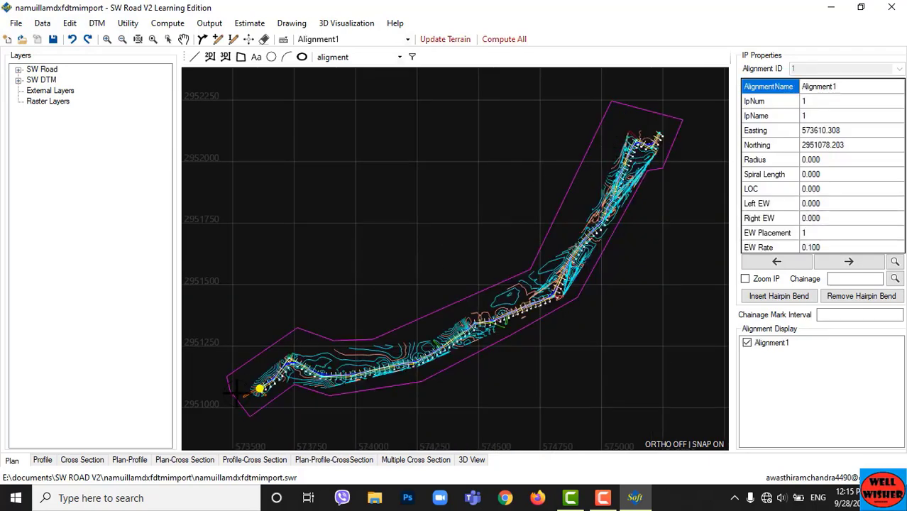
Hide the Contour and Index_Contour layers of the SW DTM group so only the road features and alignment show
scroll(236, 391, "up", 2)
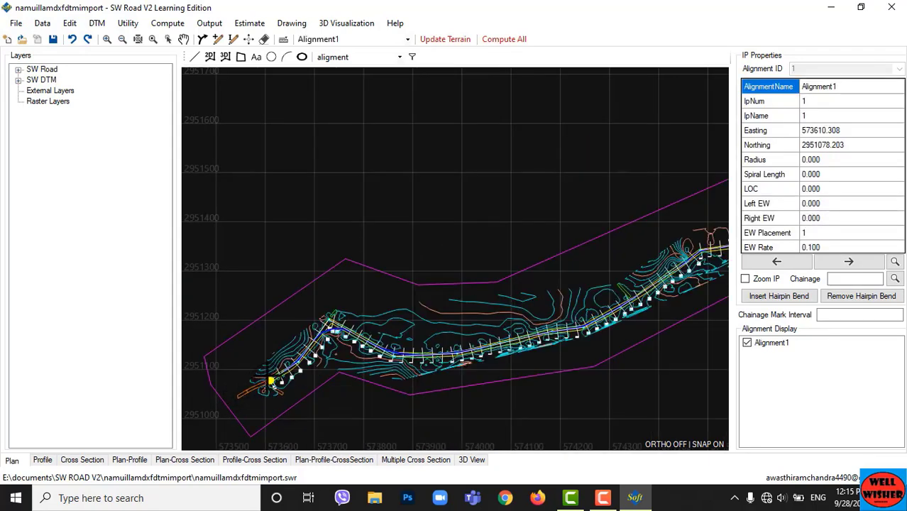
scroll(278, 382, "up", 2)
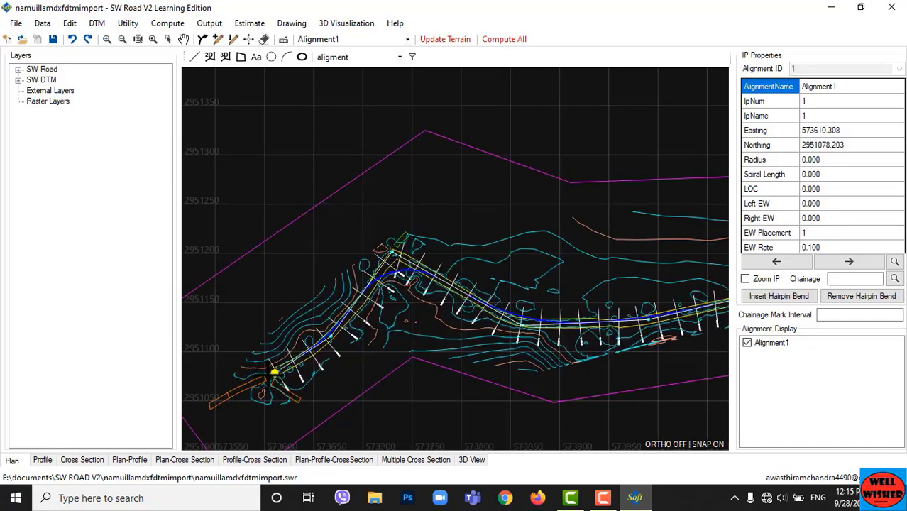
scroll(274, 371, "up", 2)
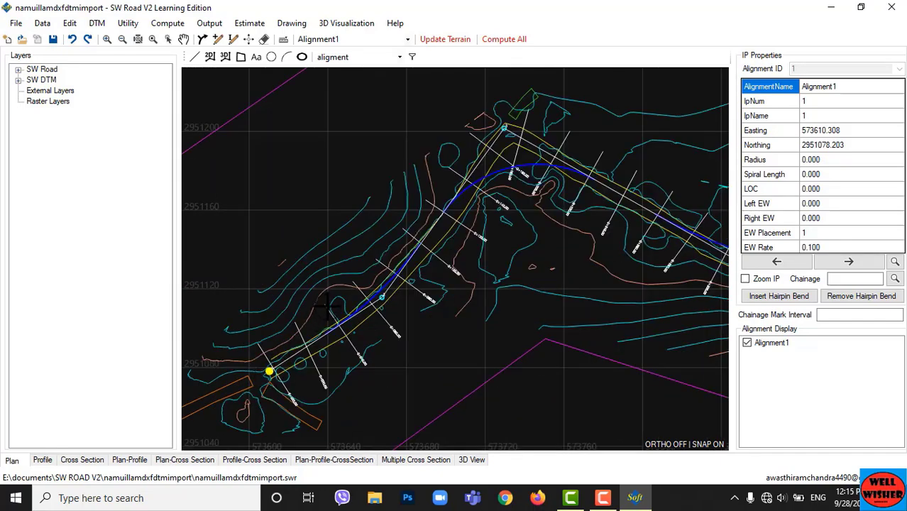
scroll(327, 307, "down", 2)
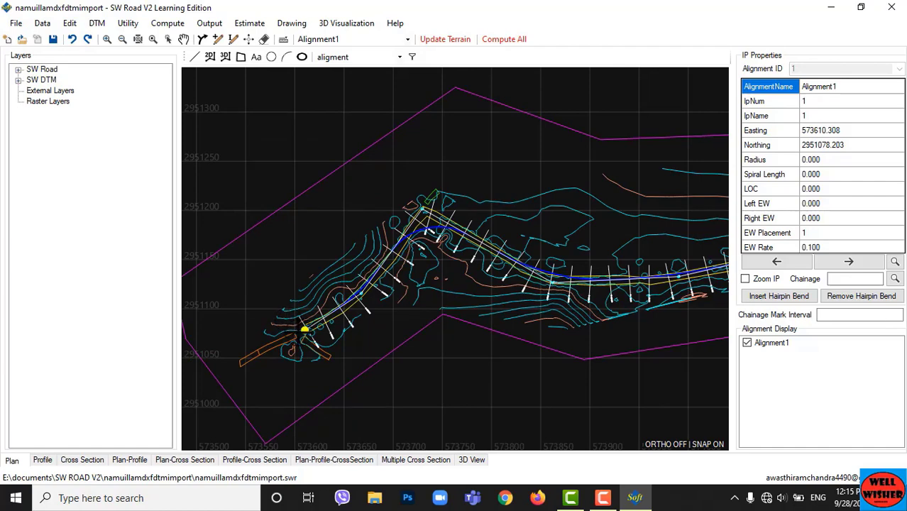
scroll(304, 330, "up", 5)
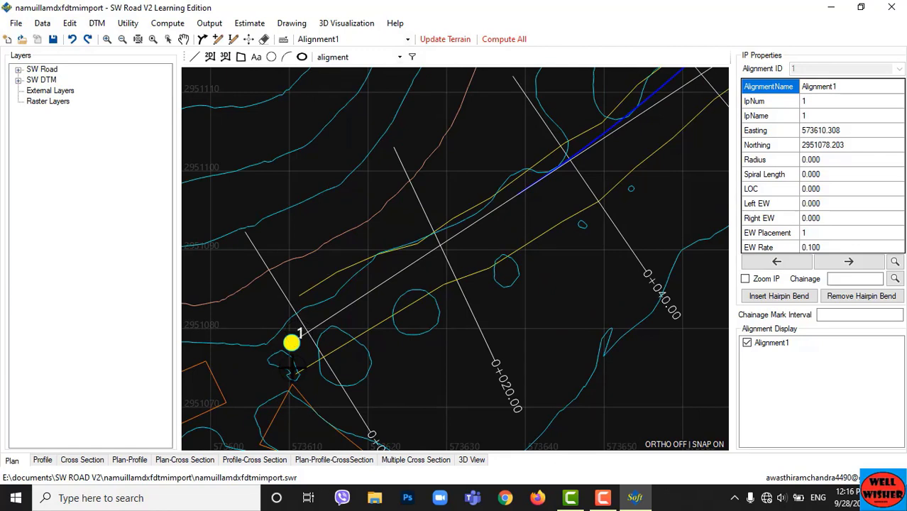
left_click(17, 80)
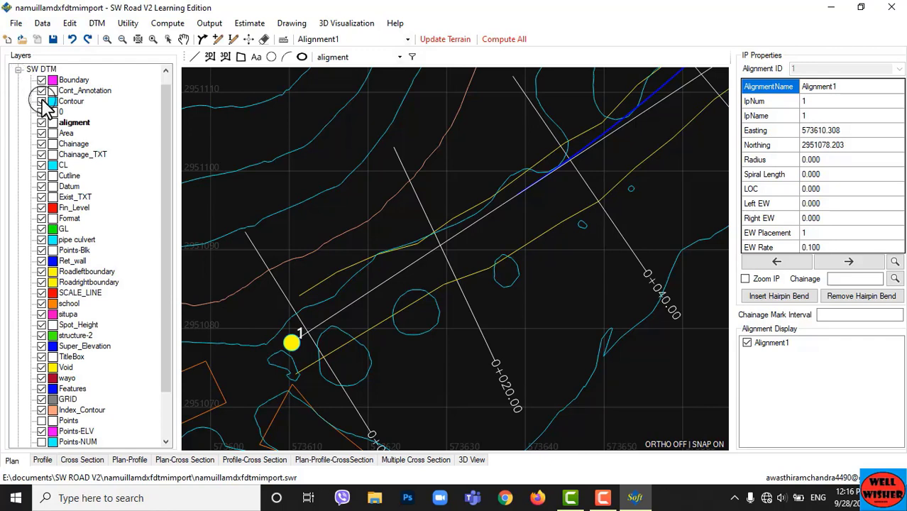
left_click(41, 102)
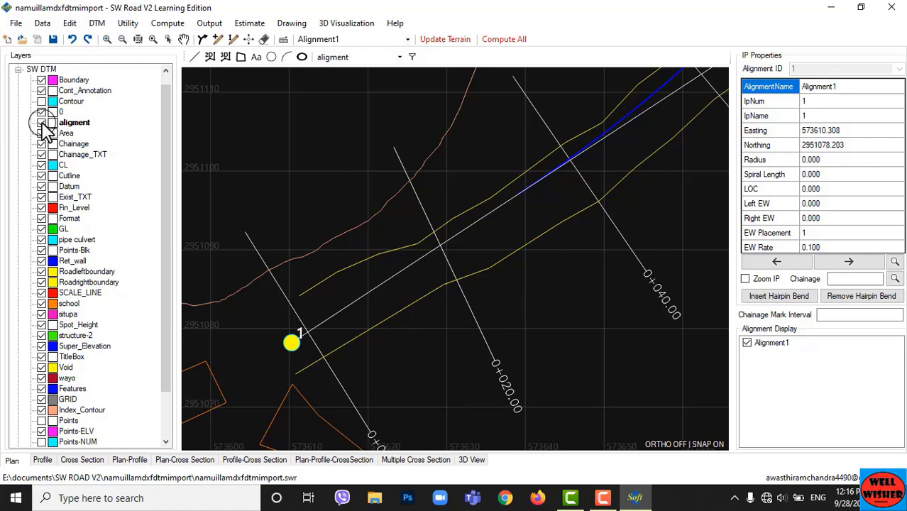
left_click(41, 411)
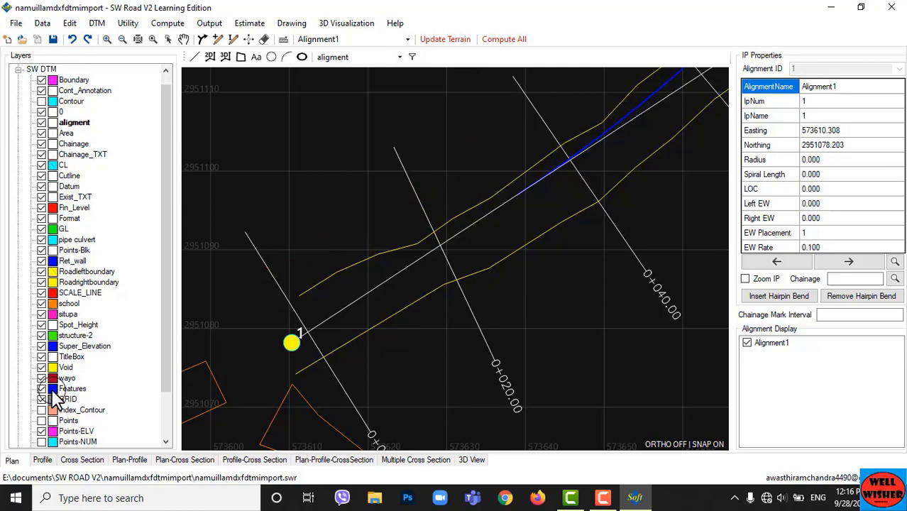
scroll(61, 390, "down", 2)
scroll(53, 312, "up", 2)
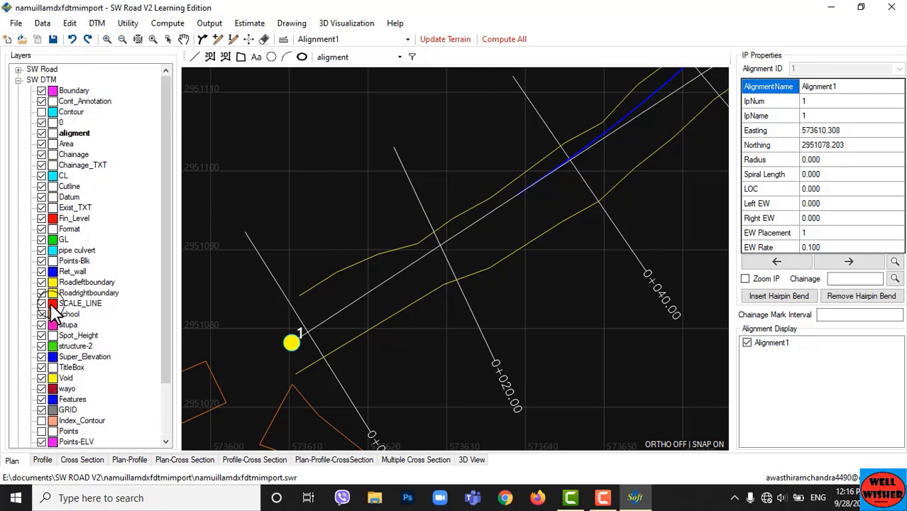
left_click(17, 79)
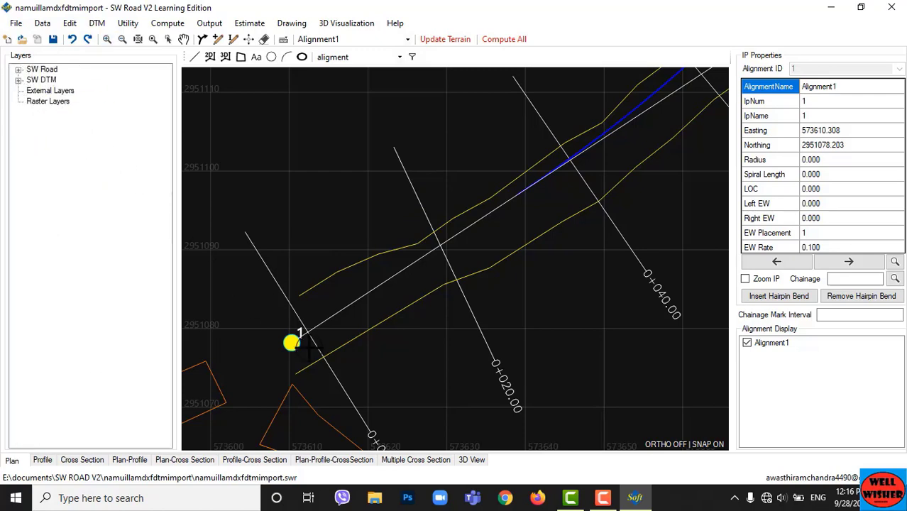
Select IP 2 near chainage 0+060.00 and move it outward to the southeastern yellow road edge
scroll(310, 351, "down", 3)
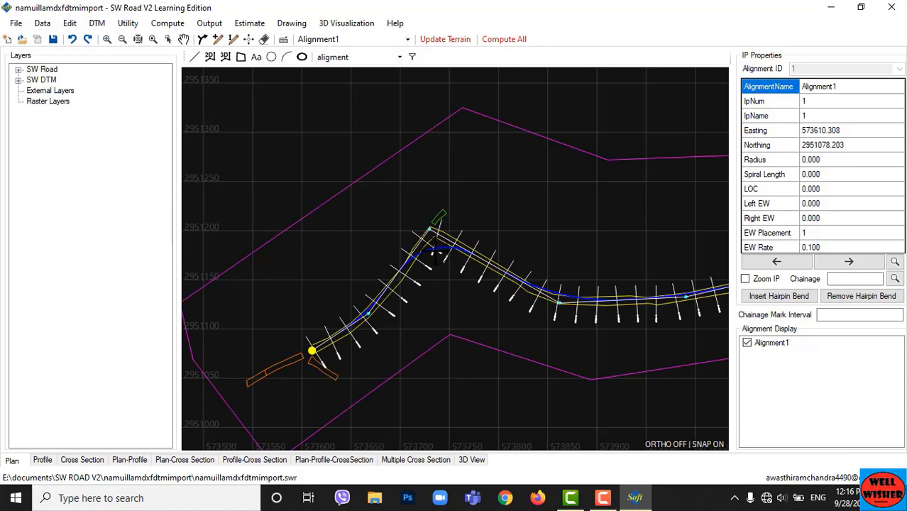
scroll(437, 255, "up", 2)
scroll(435, 251, "down", 2)
scroll(312, 339, "up", 4)
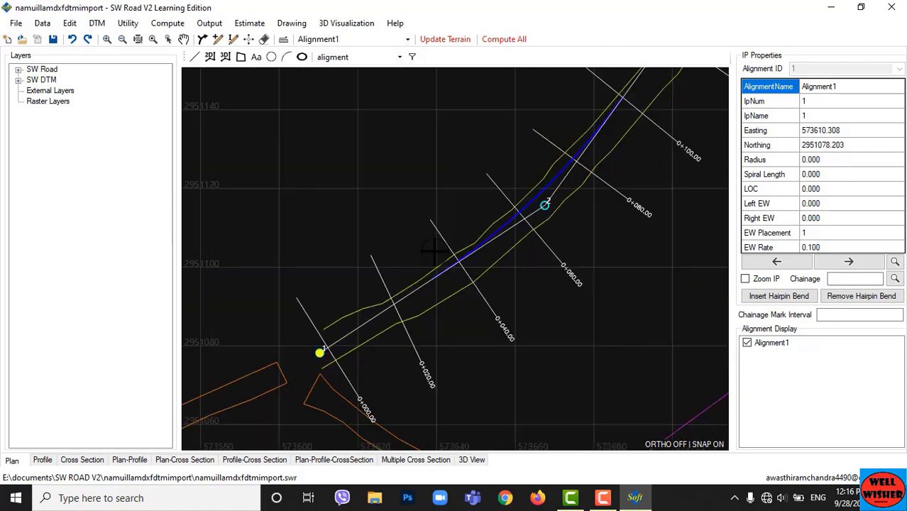
scroll(320, 352, "up", 4)
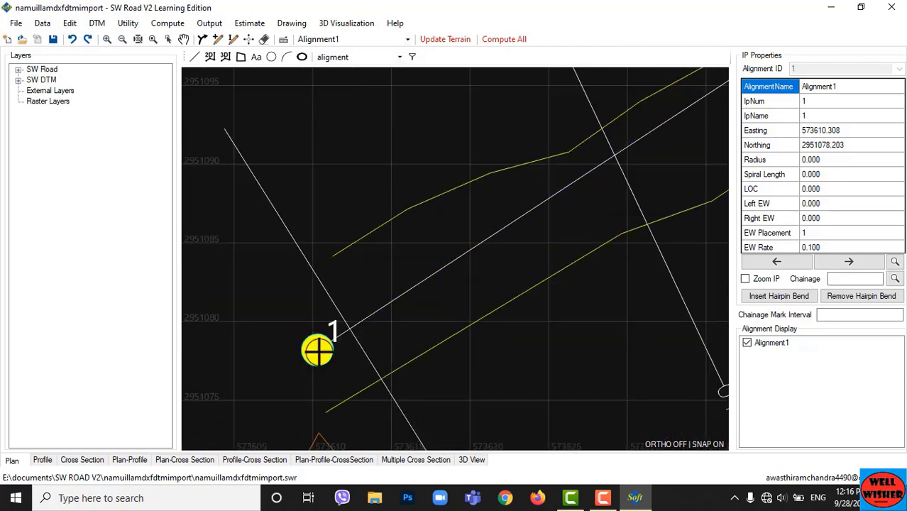
scroll(291, 354, "down", 2)
scroll(291, 354, "down", 3)
scroll(373, 302, "up", 3)
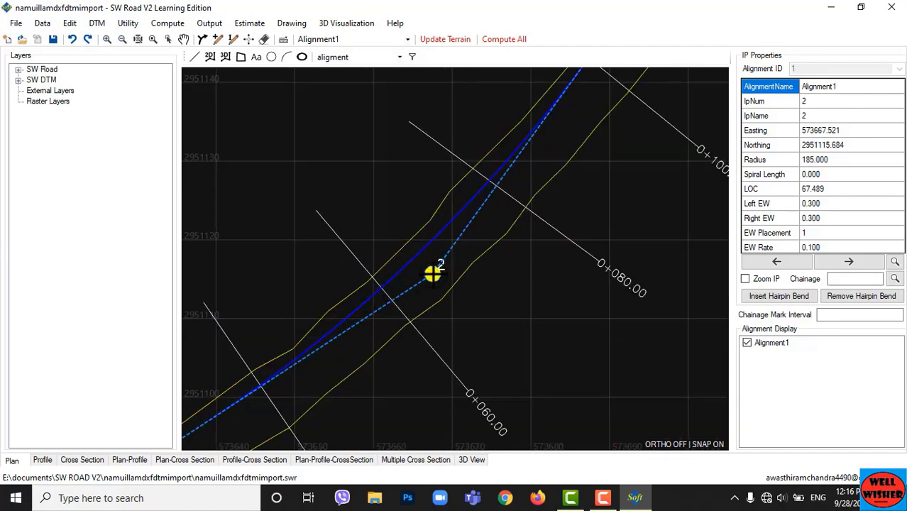
left_click(793, 261)
left_click(855, 261)
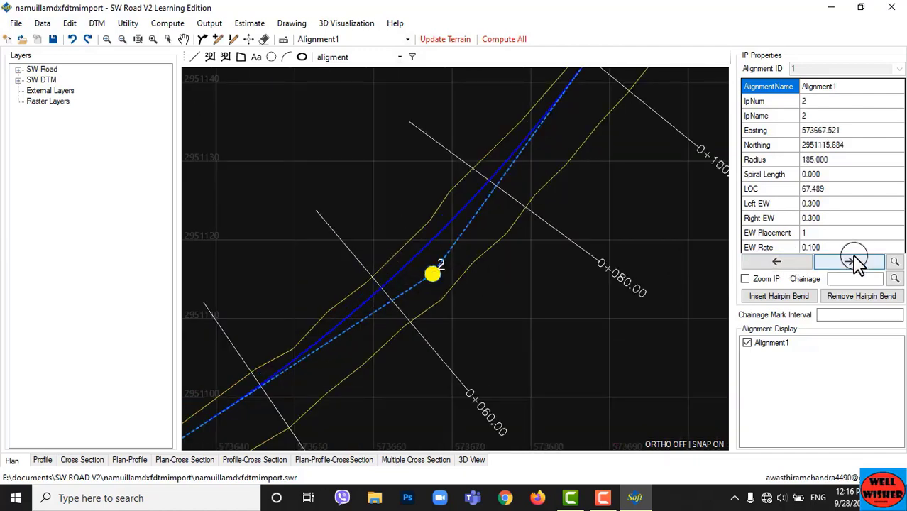
left_click(851, 259)
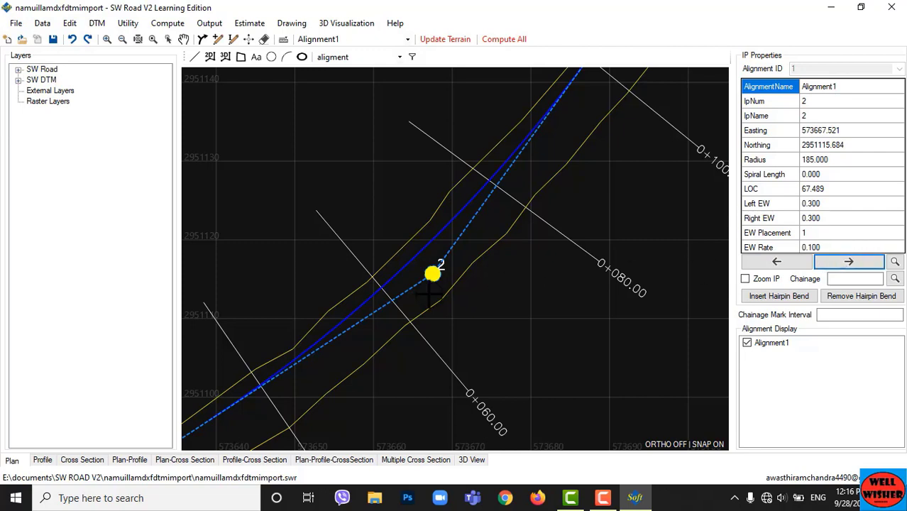
left_click(248, 39)
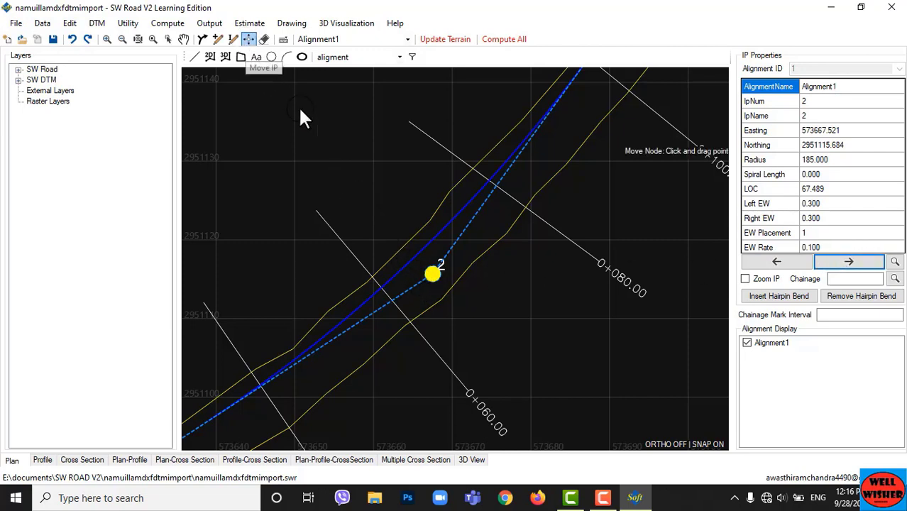
left_click_drag(432, 273, 455, 301)
Move IP 3 outward beyond the outer road edge at the sharp bend near 0+180.00 and show its properties
scroll(455, 301, "down", 2)
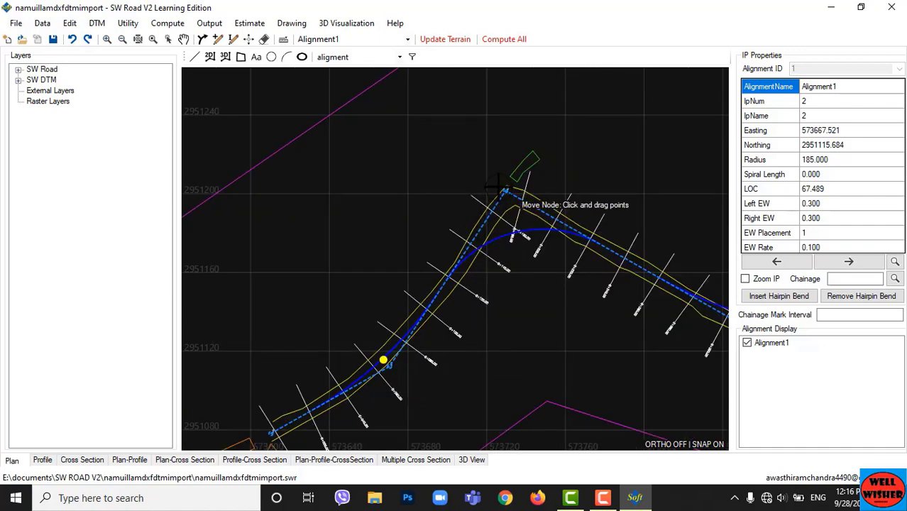
scroll(503, 191, "up", 1)
left_click_drag(500, 183, 501, 159)
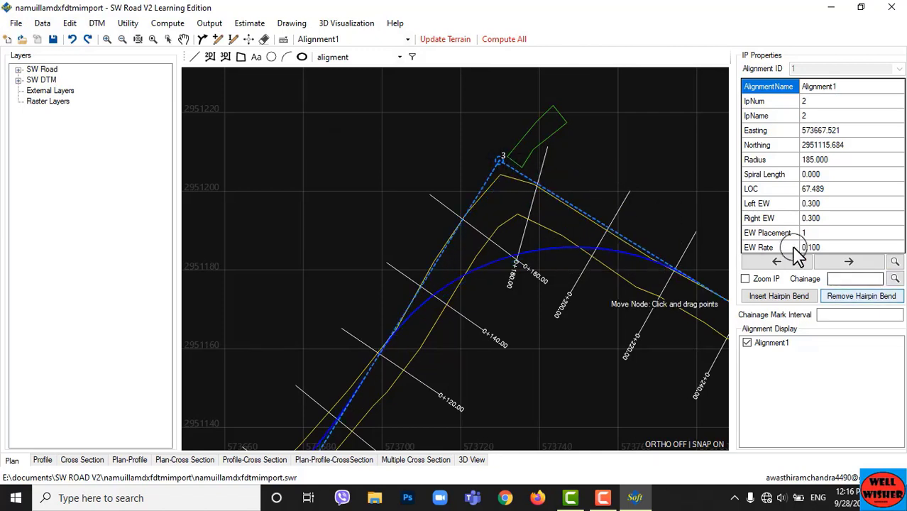
left_click(846, 262)
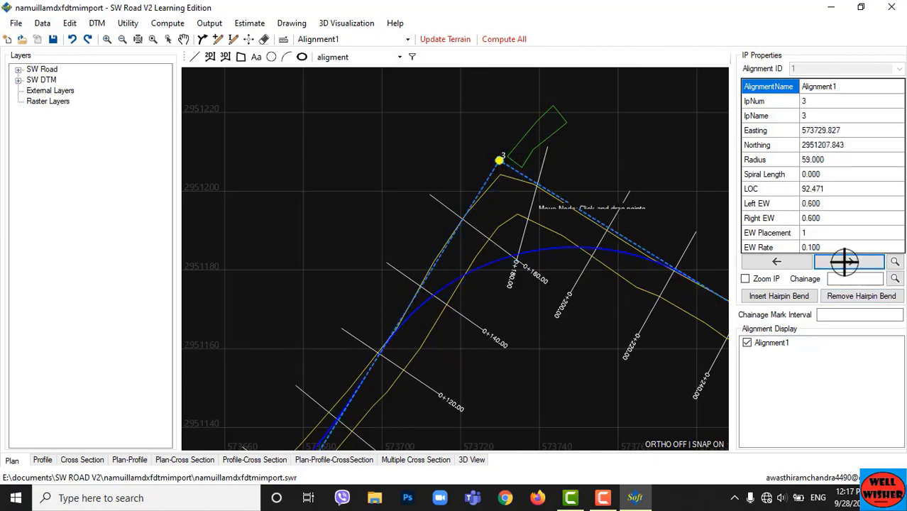
Try curve radii of 50 and 40 at IP 3
left_click(815, 161)
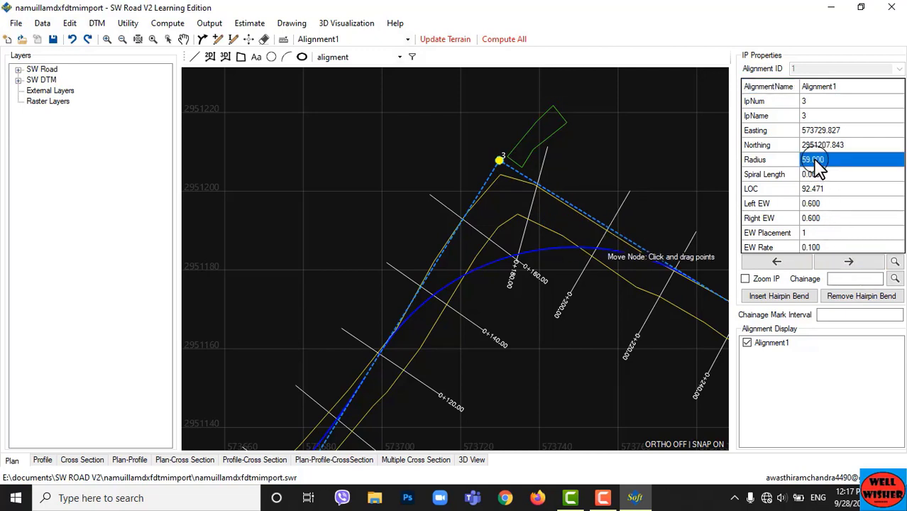
type("50")
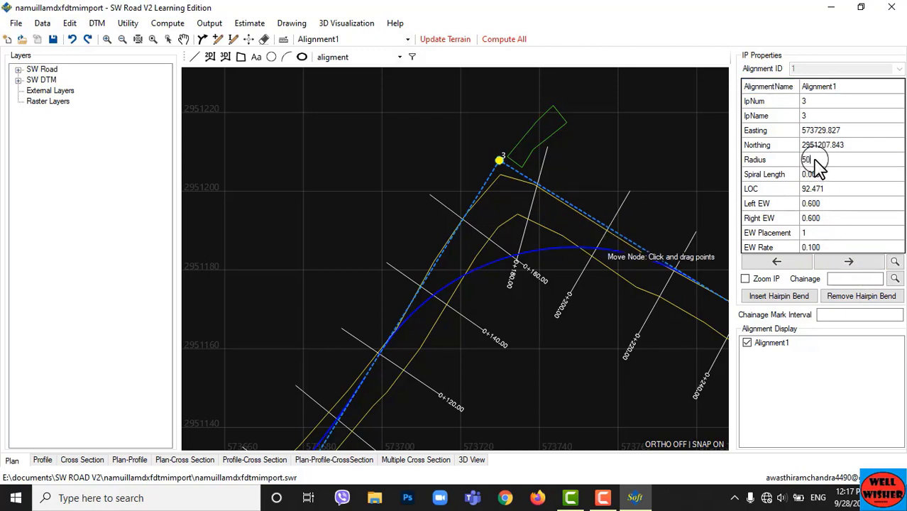
key("Return")
left_click(818, 162)
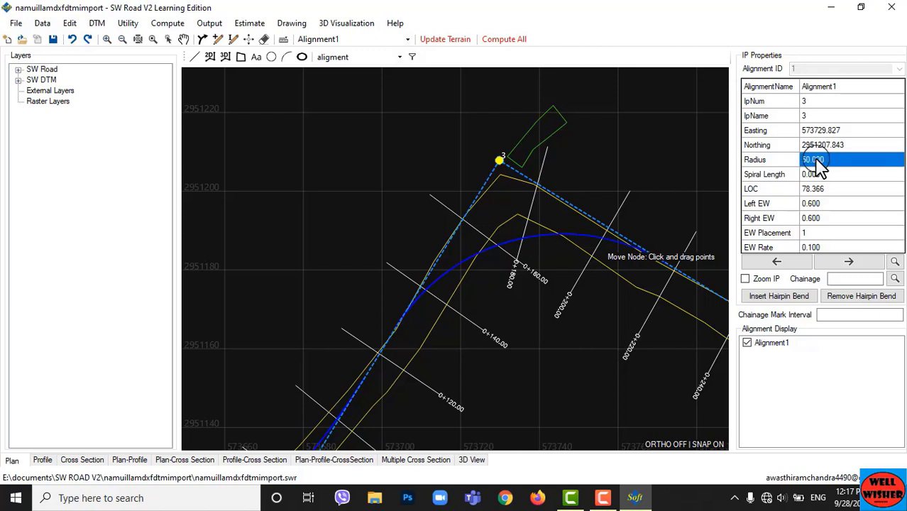
type("40")
key("Return")
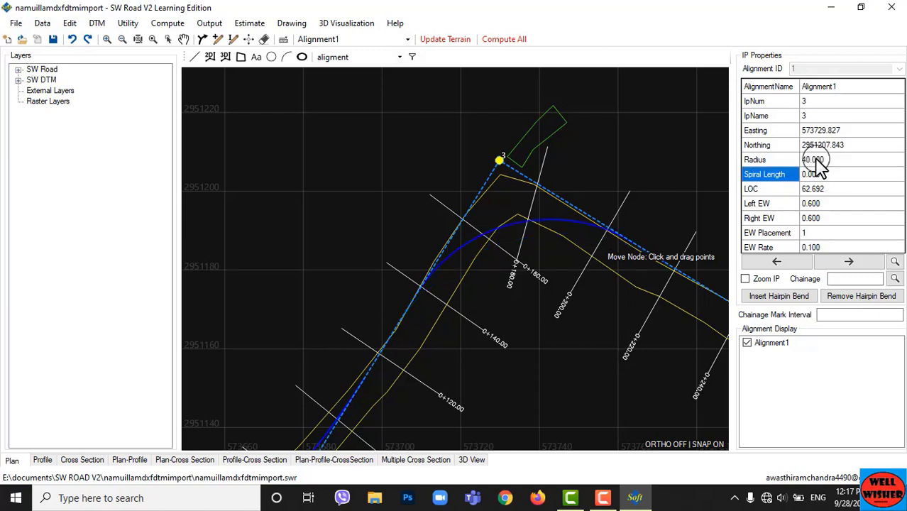
Fine-tune IP 3's position outside the bend and set its curve radius to 30 so the curve follows the road
mouse_move(499, 158)
left_mouse_down()
mouse_move(494, 146)
mouse_move(505, 149)
left_mouse_up()
left_click(826, 160)
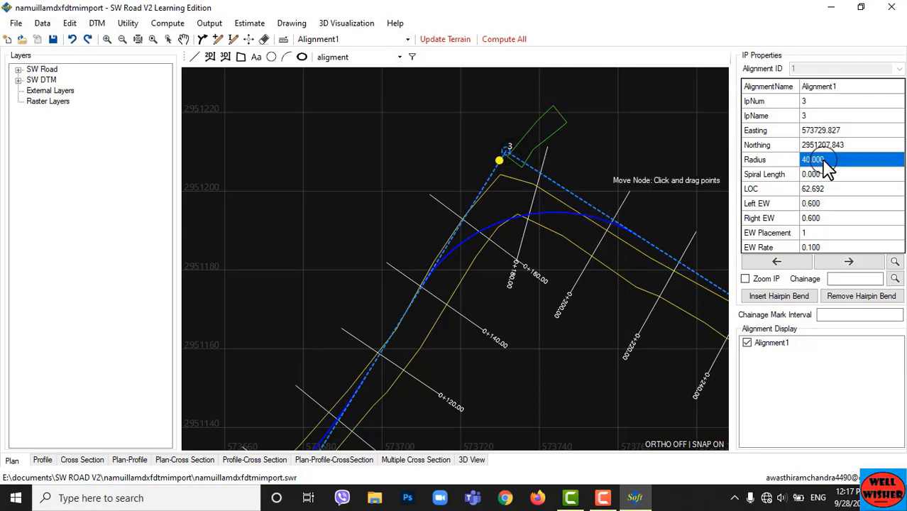
type("30")
key("Return")
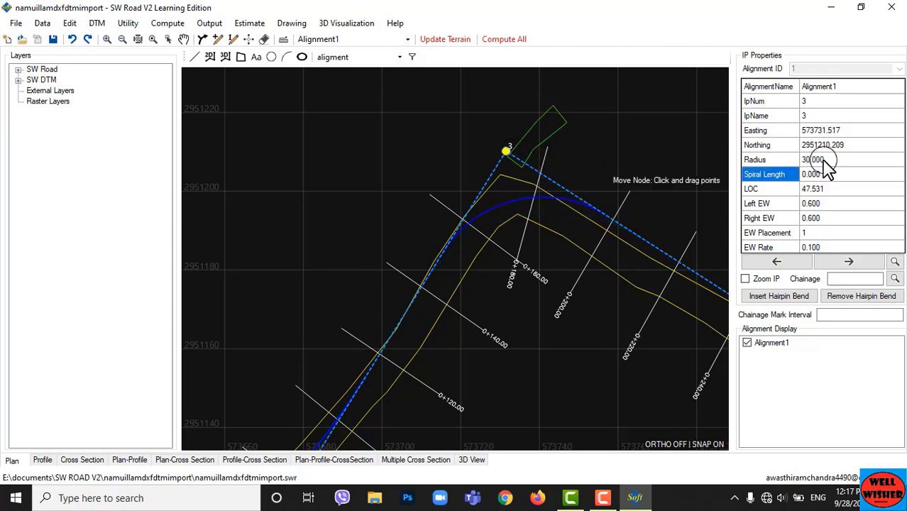
left_click_drag(505, 150, 510, 159)
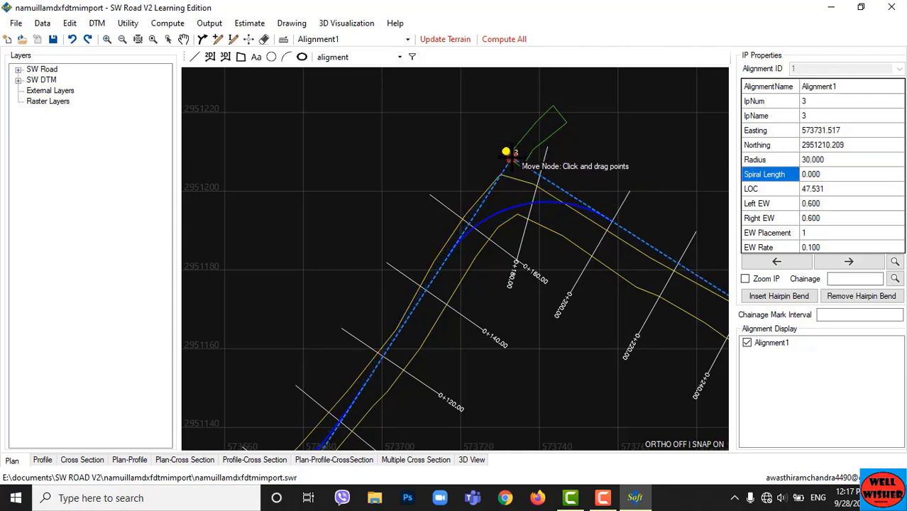
scroll(369, 197, "down", 1)
scroll(353, 221, "down", 1)
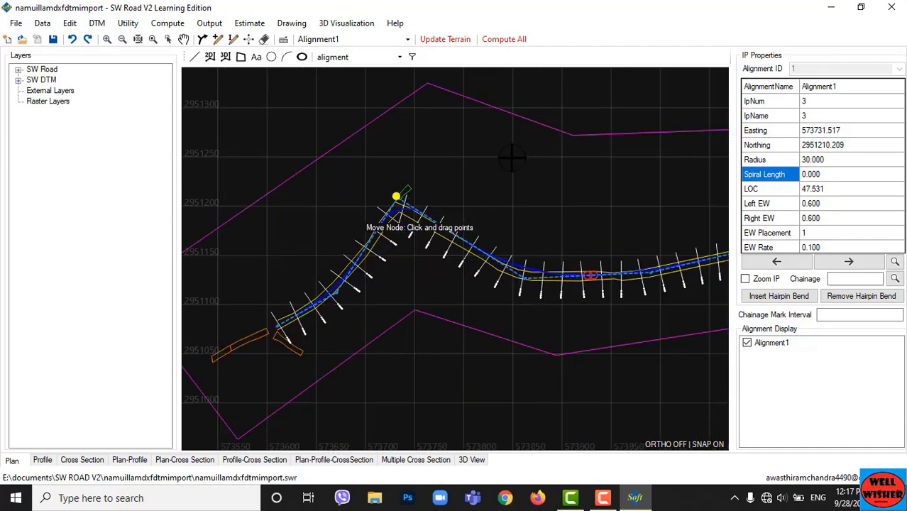
scroll(488, 265, "up", 2)
scroll(555, 322, "down", 2)
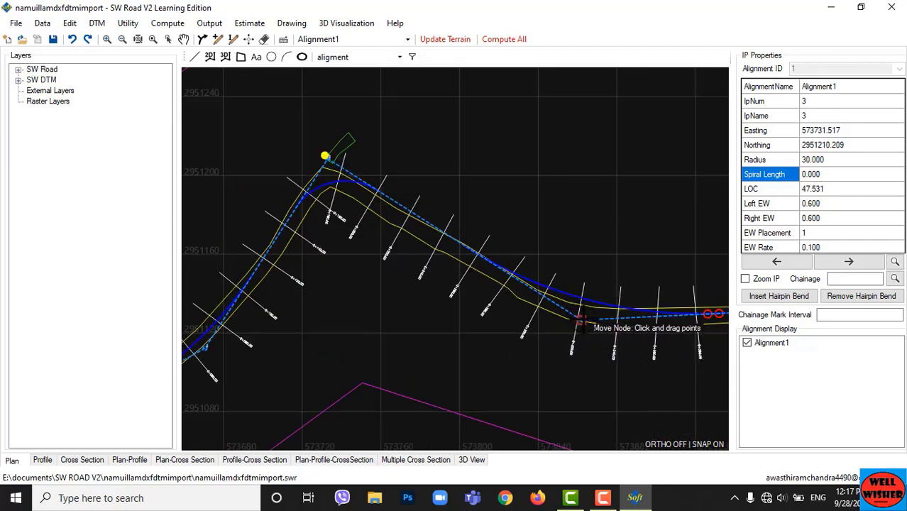
Try moving IP 4 outward beyond the southern yellow road edge at the bend near chainage 0+340.00
left_click_drag(581, 321, 579, 329)
left_click_drag(582, 339, 603, 358)
scroll(374, 319, "down", 1)
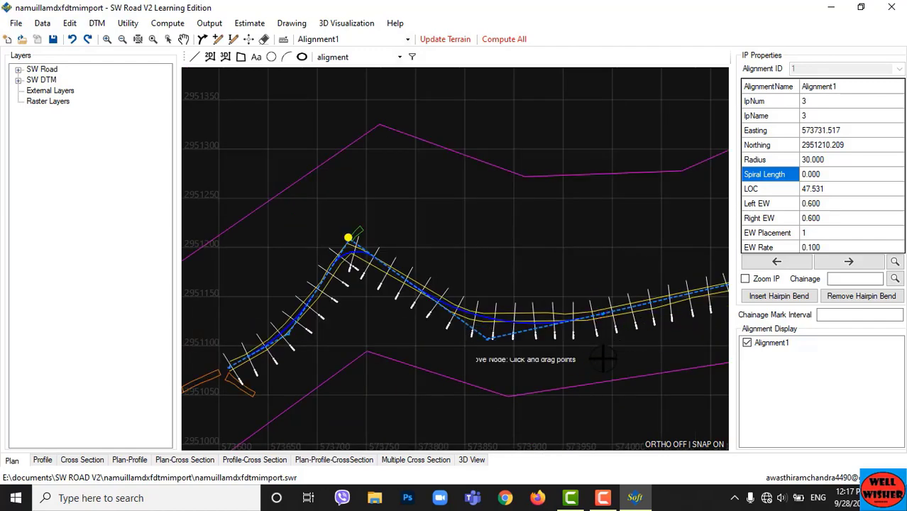
scroll(446, 343, "down", 1)
scroll(554, 318, "up", 2)
scroll(574, 298, "down", 1)
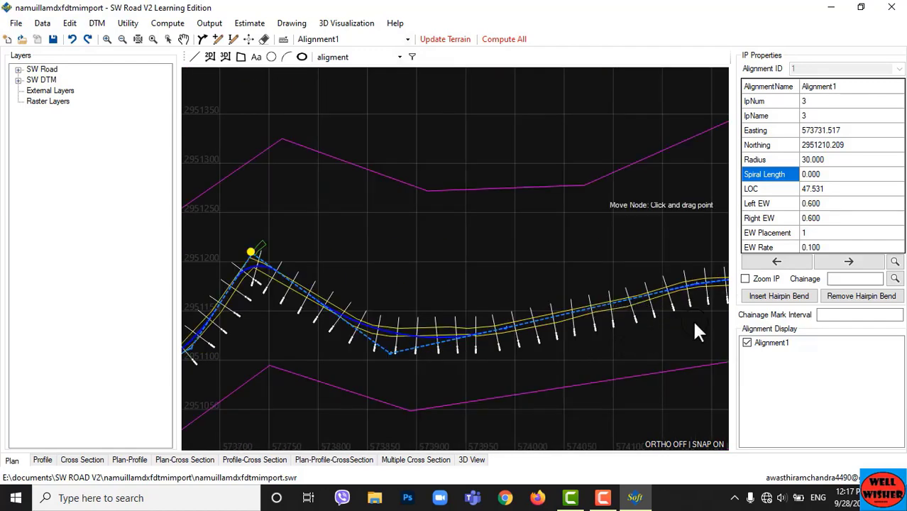
Select IP 5 and move it east along the road, placing it between the yellow edges near easting 574048
left_click(846, 263)
left_click(843, 263)
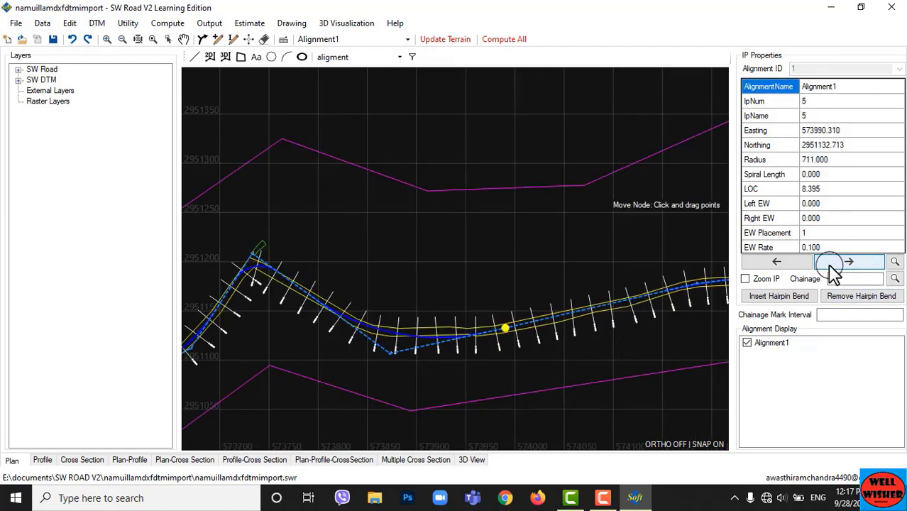
scroll(505, 326, "up", 2)
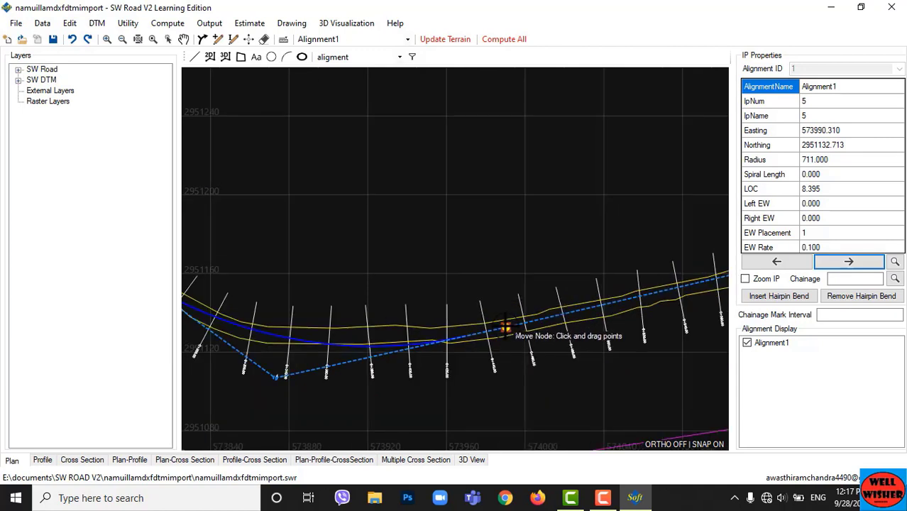
mouse_move(506, 327)
left_mouse_down()
mouse_move(514, 318)
mouse_move(607, 319)
mouse_move(579, 309)
mouse_move(620, 304)
left_mouse_up()
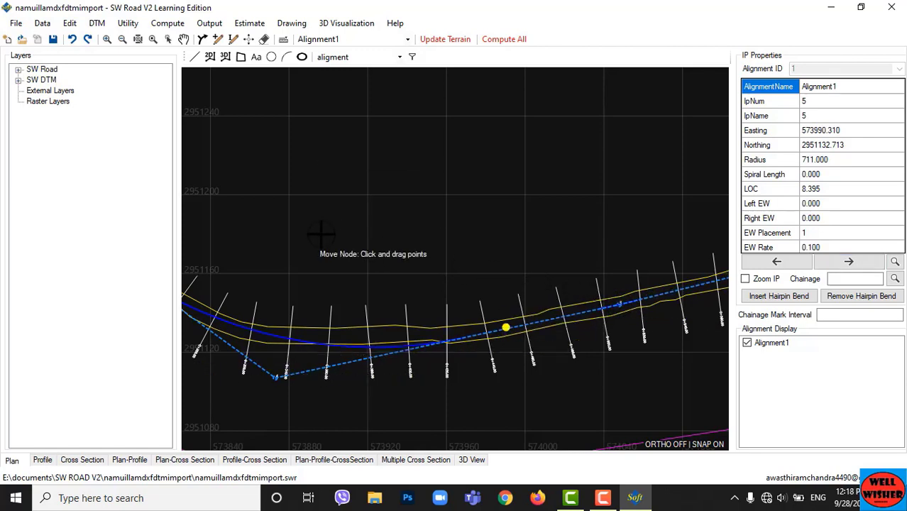
key("Escape")
Select IP 4 south of the road near 0+340.00, try curve radii of 200 and 150, and set the radius to 100
scroll(277, 366, "up", 2)
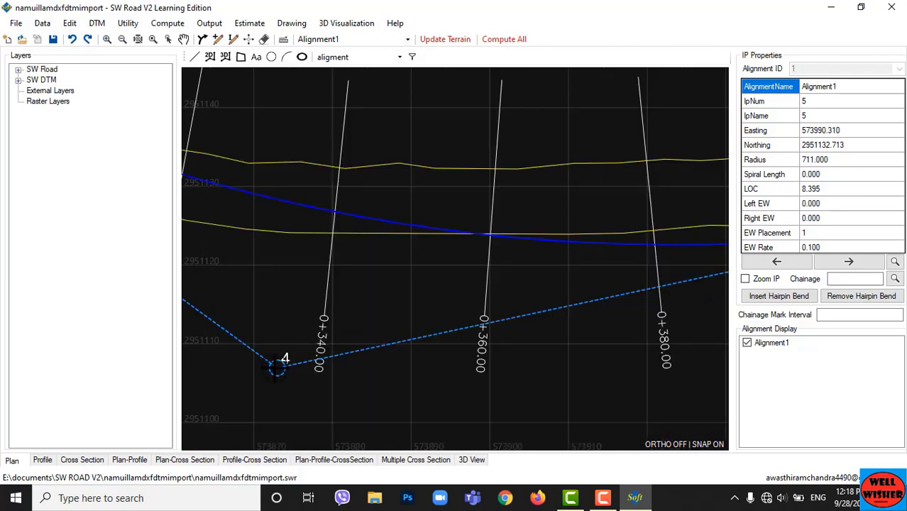
left_click(276, 367)
scroll(275, 367, "up", 1)
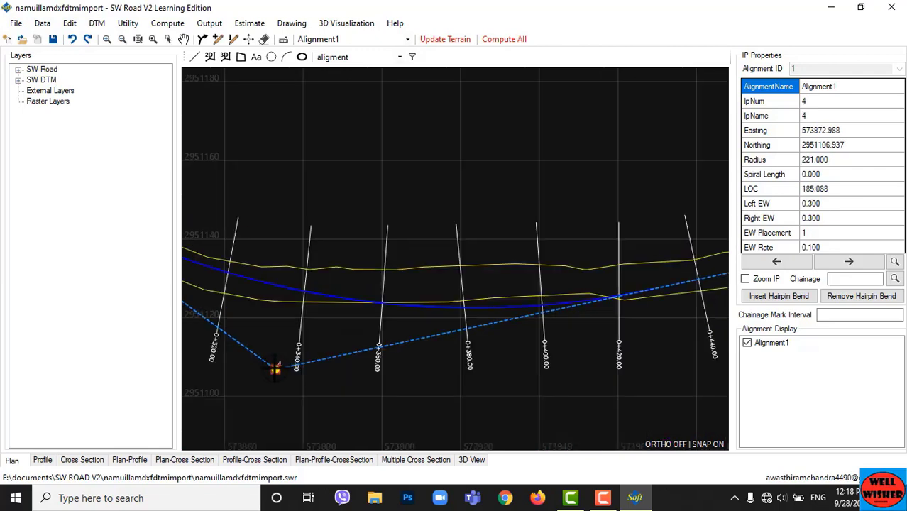
left_click(828, 160)
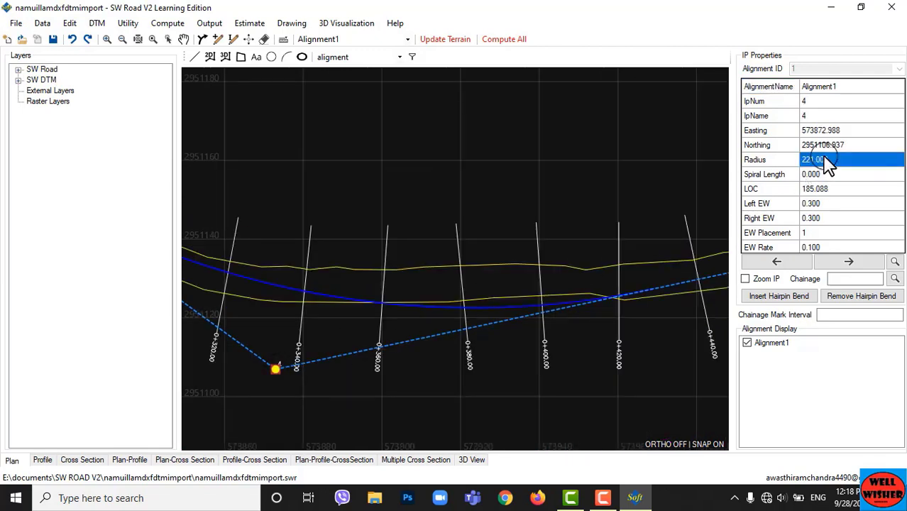
type("200")
key("Return")
left_click(834, 163)
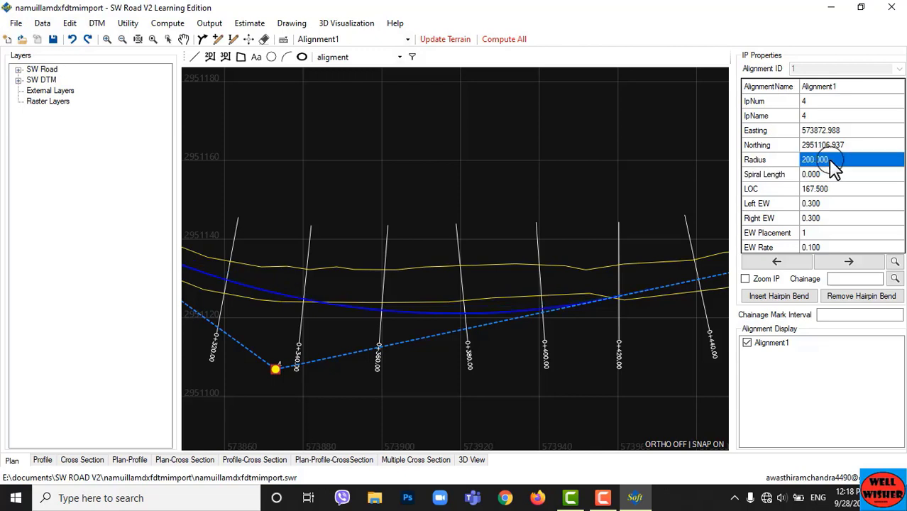
type("150")
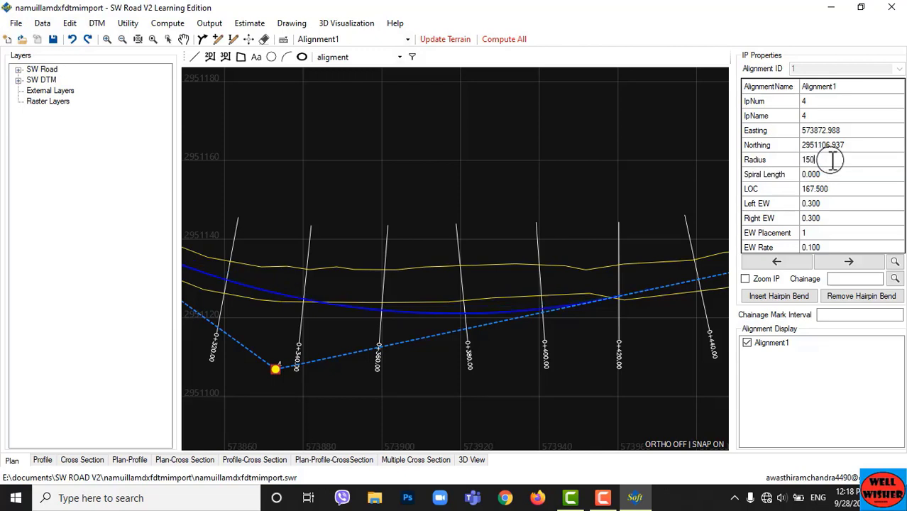
key("Return")
left_click(835, 161)
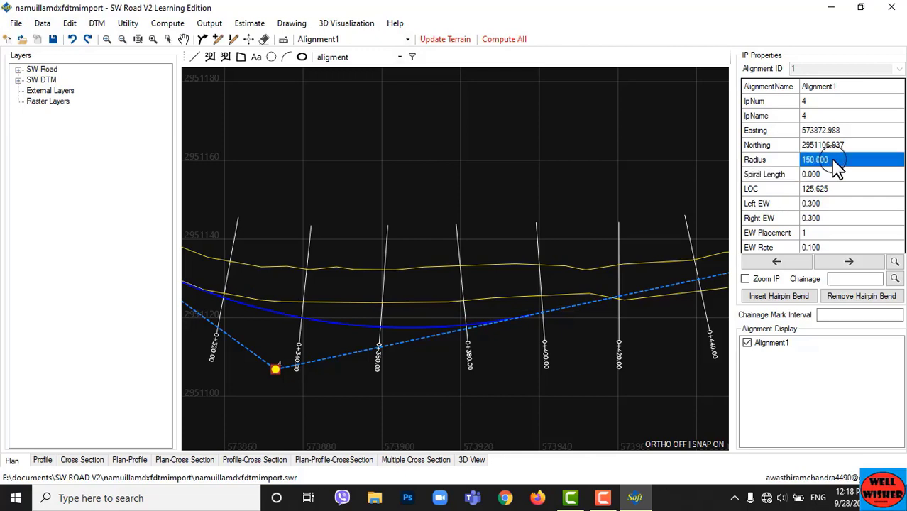
type("1")
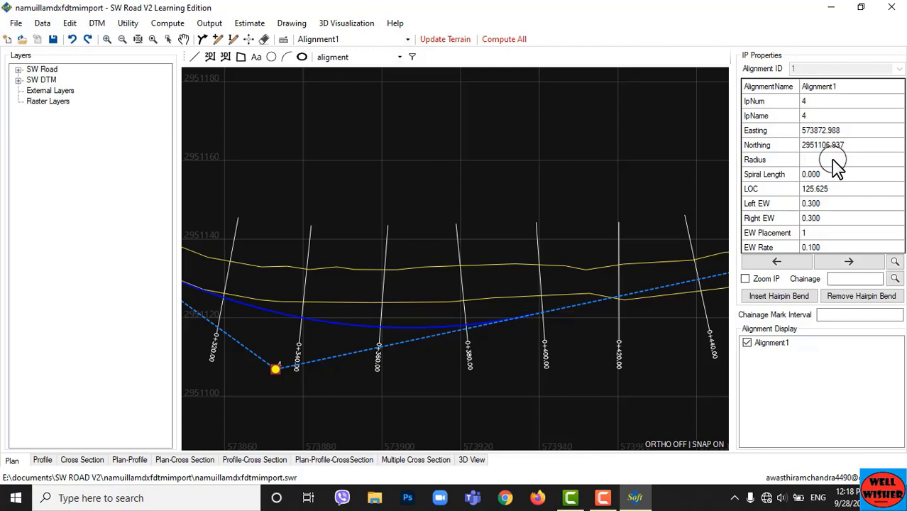
type("00")
key("Return")
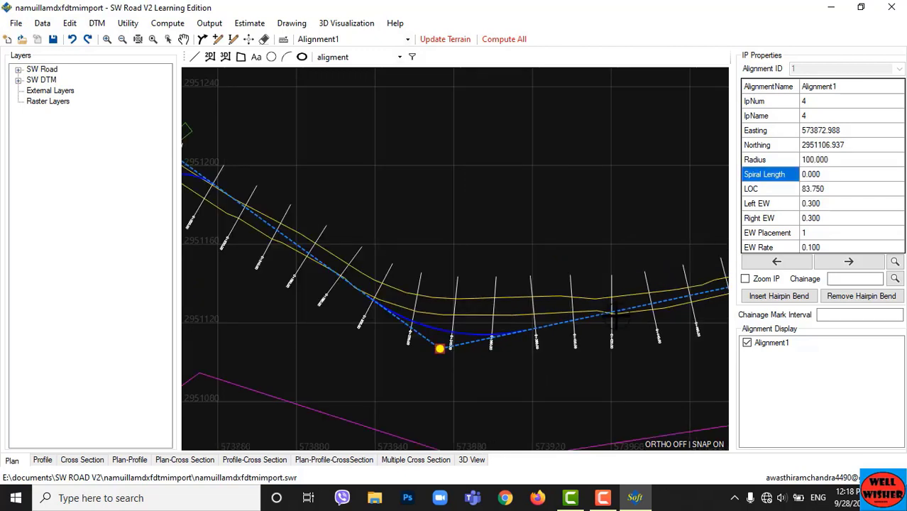
Move IP 4 northwest, back to the southern yellow road edge at the bend
left_click(249, 39)
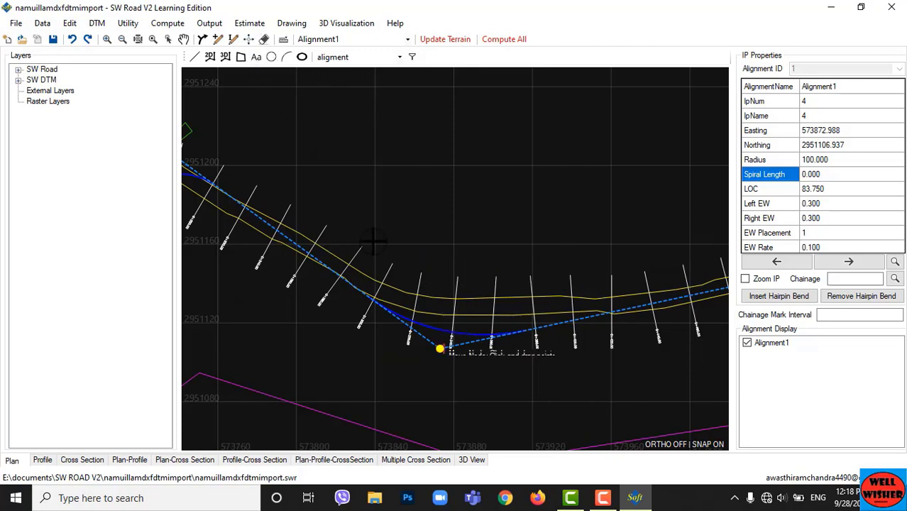
left_click_drag(441, 348, 405, 315)
scroll(560, 228, "down", 3)
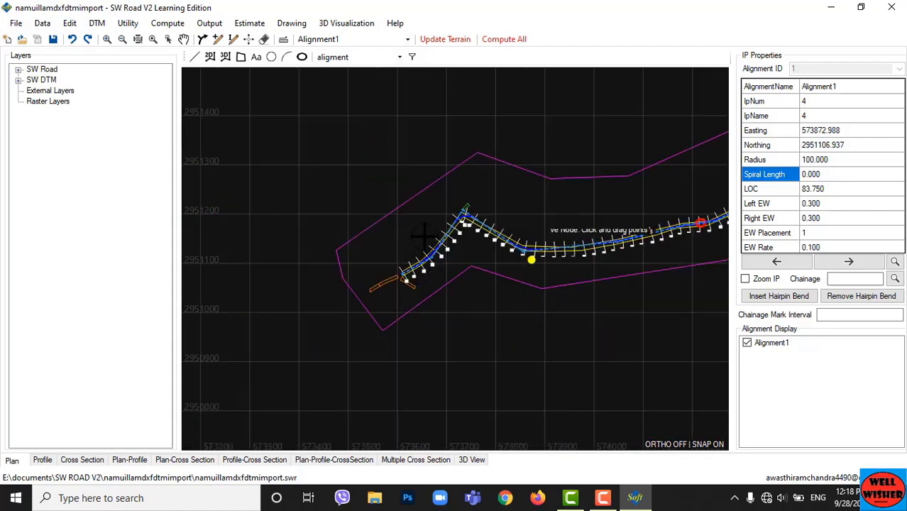
Select IP 3 at the sharp bend near 0+180.00 and set its curve radius to 20
scroll(480, 215, "up", 3)
scroll(432, 212, "up", 1)
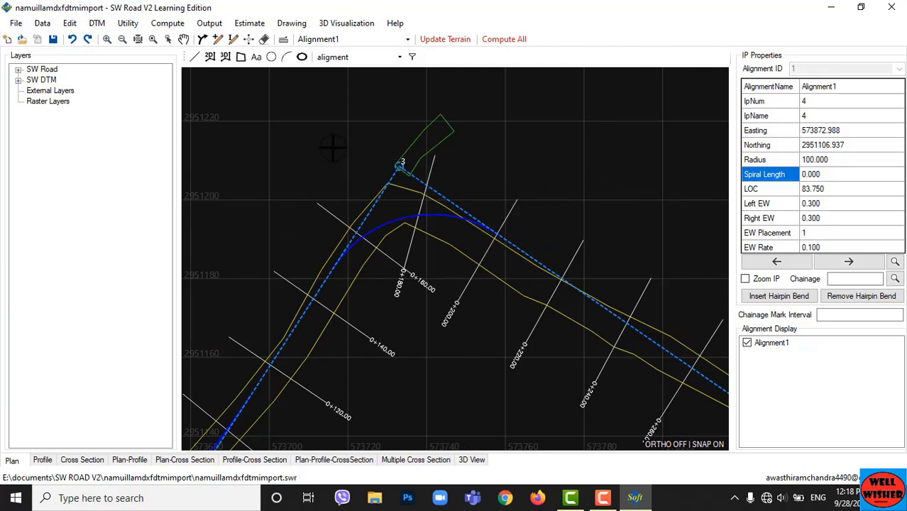
left_click(399, 165)
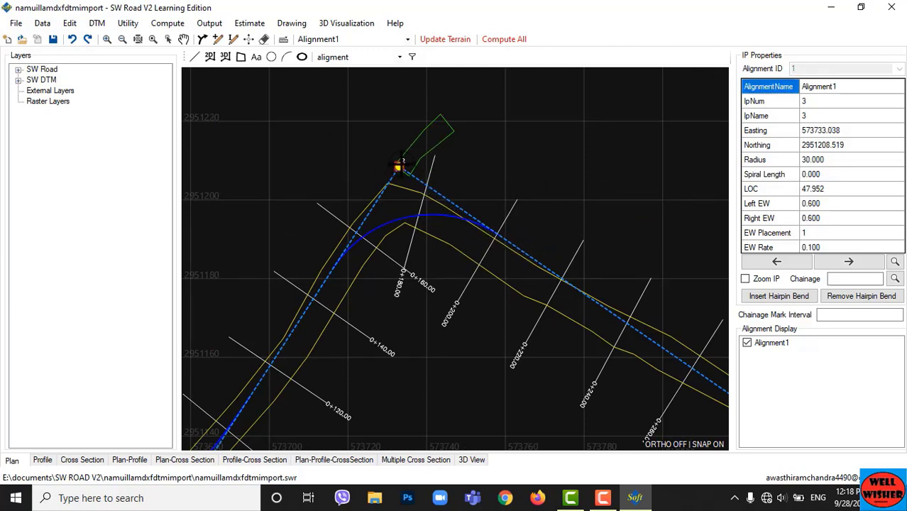
left_click(812, 160)
type("20")
key("Return")
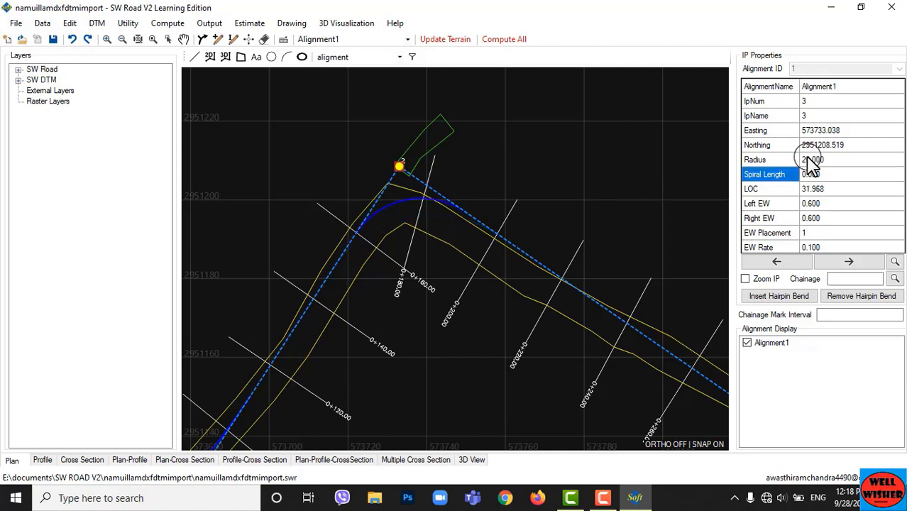
Move IP 3 southwest, close to the outer corner of the yellow road edge
left_click(249, 39)
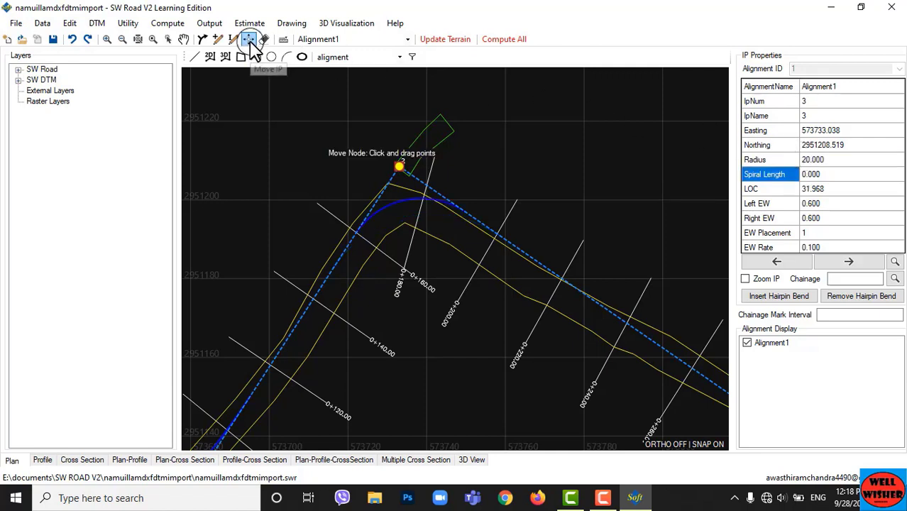
left_click_drag(389, 171, 388, 177)
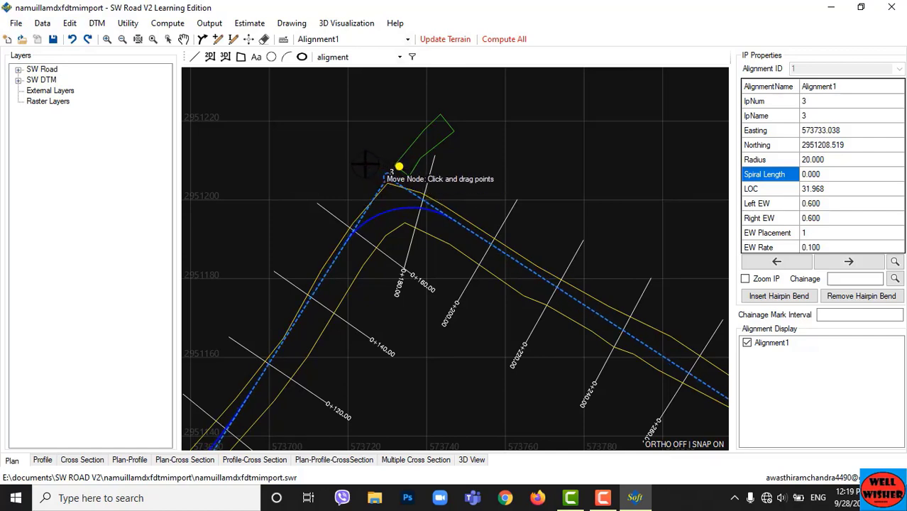
scroll(362, 163, "down", 2)
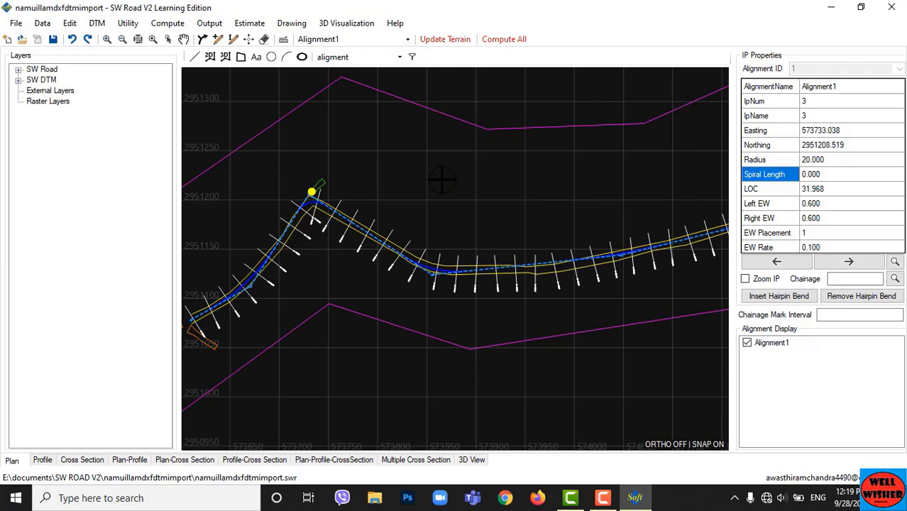
Insert a new IP between IP 4 and IP 5, inside the road near 0+400.00, and show its properties
left_click(837, 266)
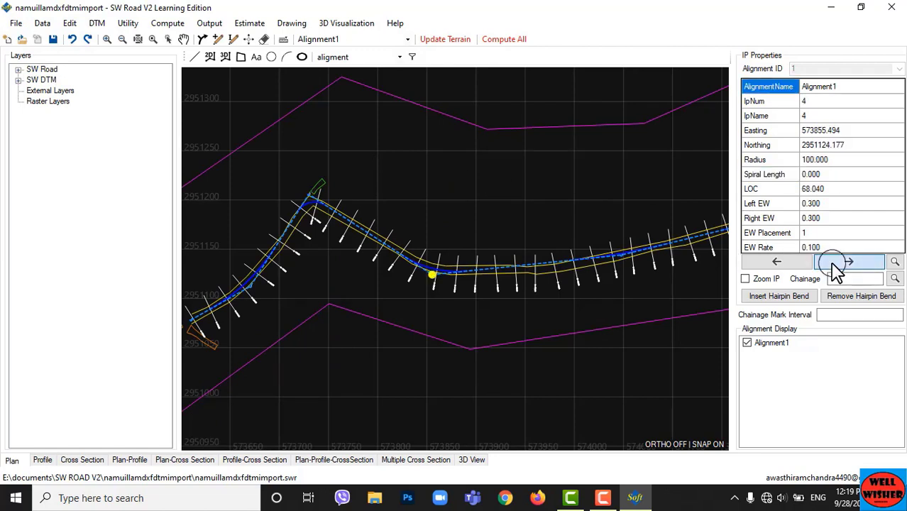
left_click(837, 264)
scroll(576, 251, "up", 2)
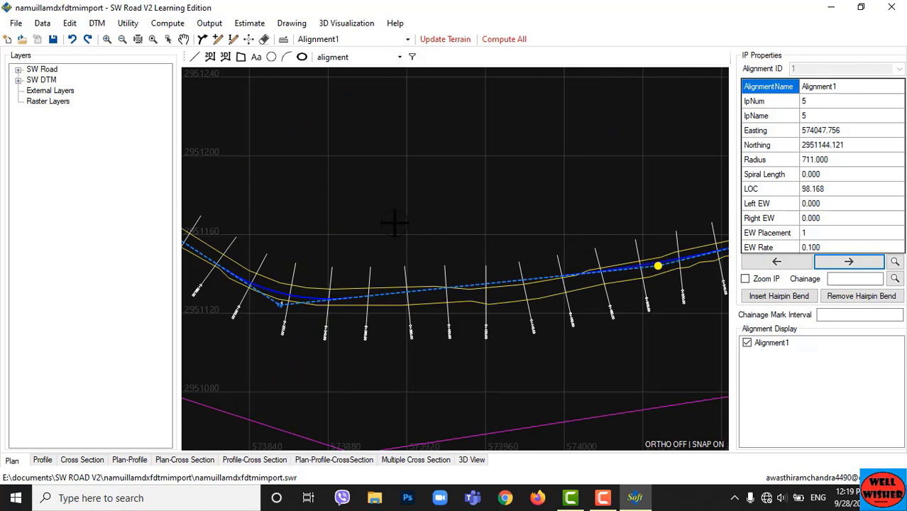
left_click(234, 39)
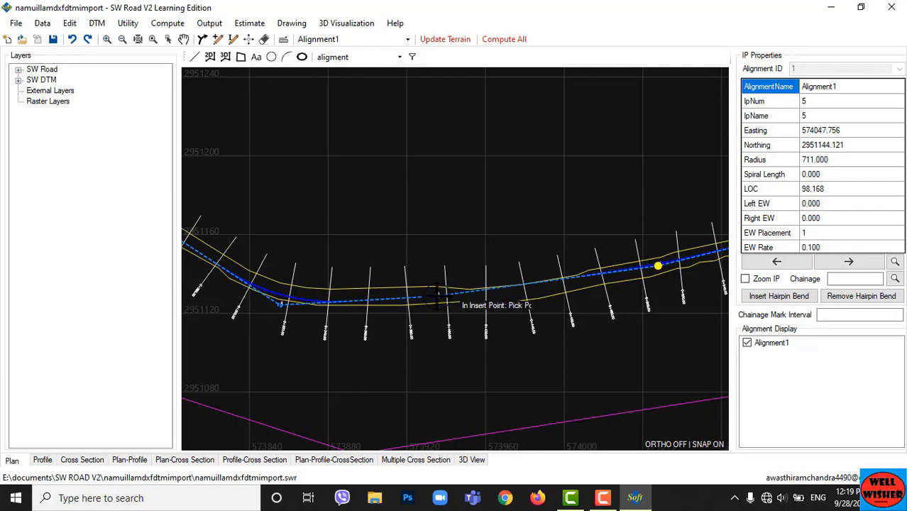
left_click(438, 294)
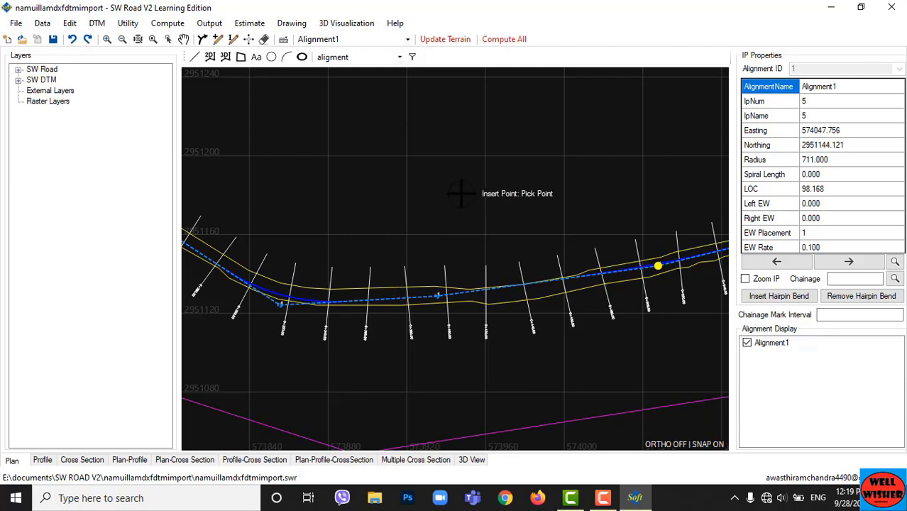
key("Escape")
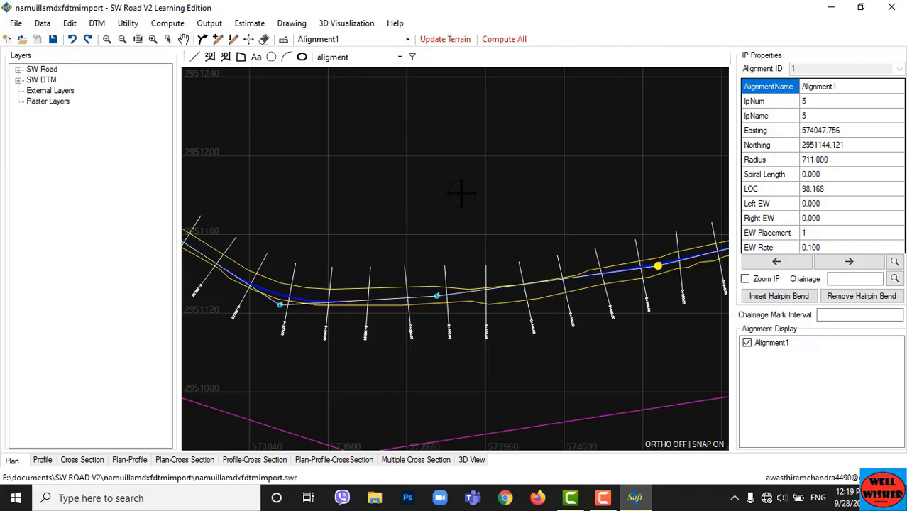
left_click(779, 262)
left_click(846, 263)
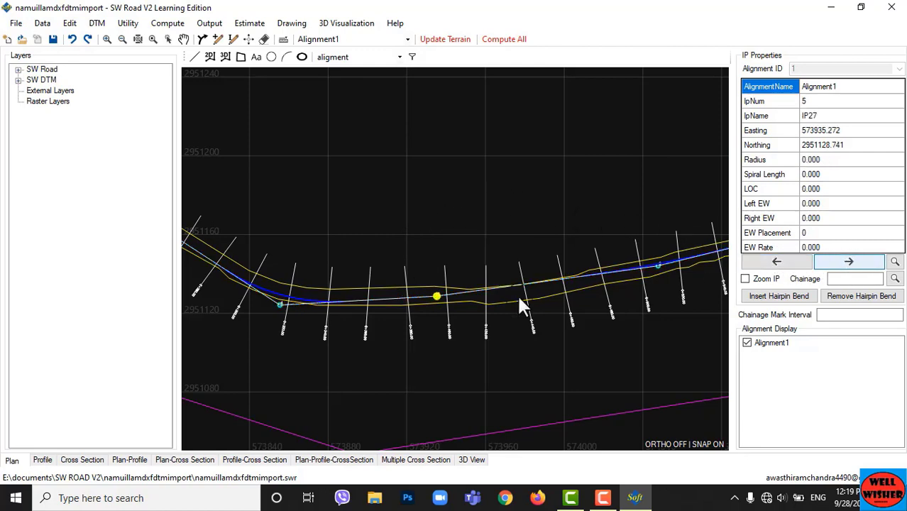
scroll(423, 307, "up", 2)
scroll(465, 299, "down", 2)
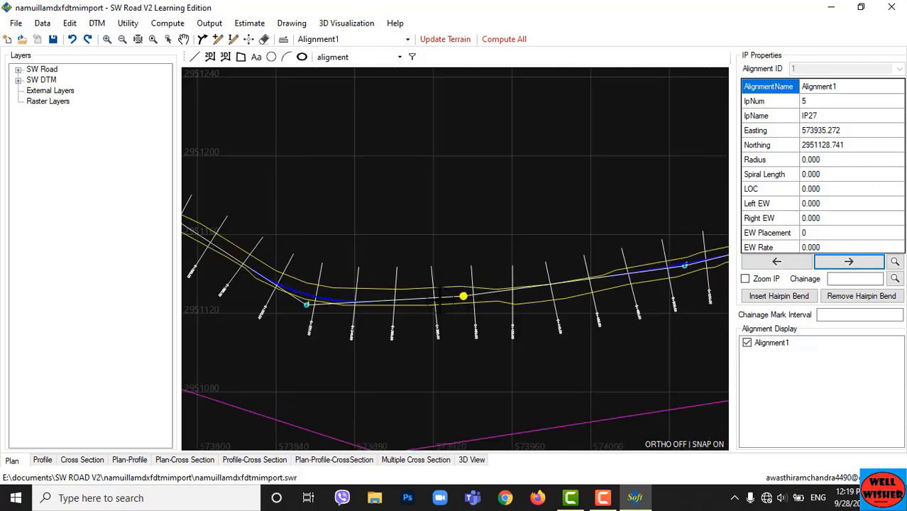
Move the newly inserted IP 5 east along the road to between 0+420.00 and 0+440.00 and reload its properties
left_click(779, 262)
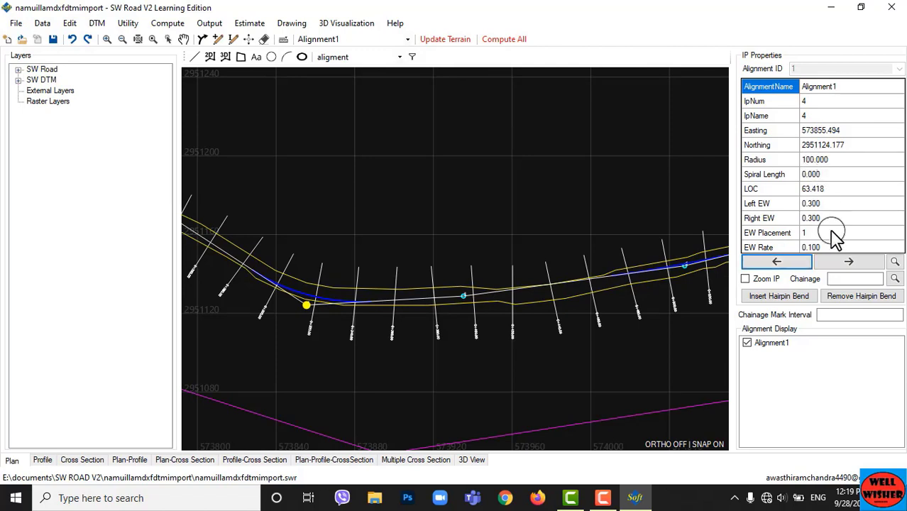
left_click(842, 263)
left_click(248, 39)
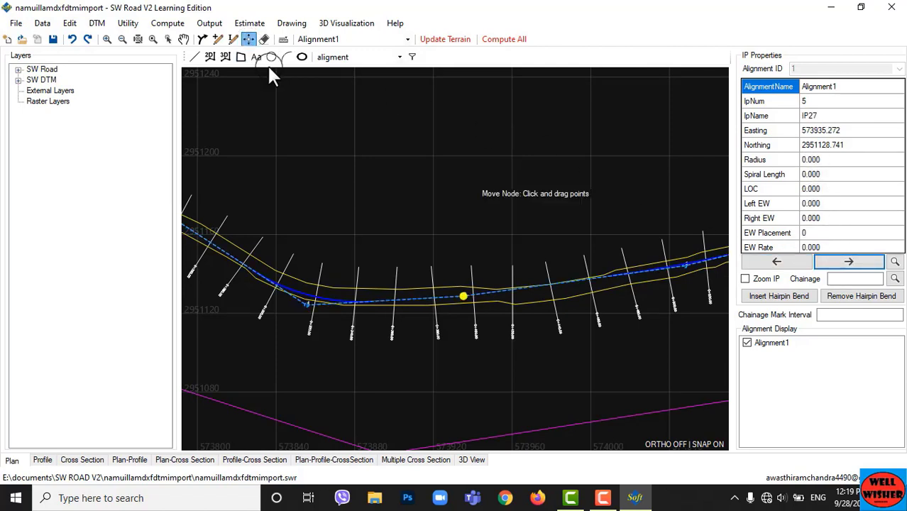
scroll(461, 295, "up", 2)
left_click_drag(459, 291, 584, 284)
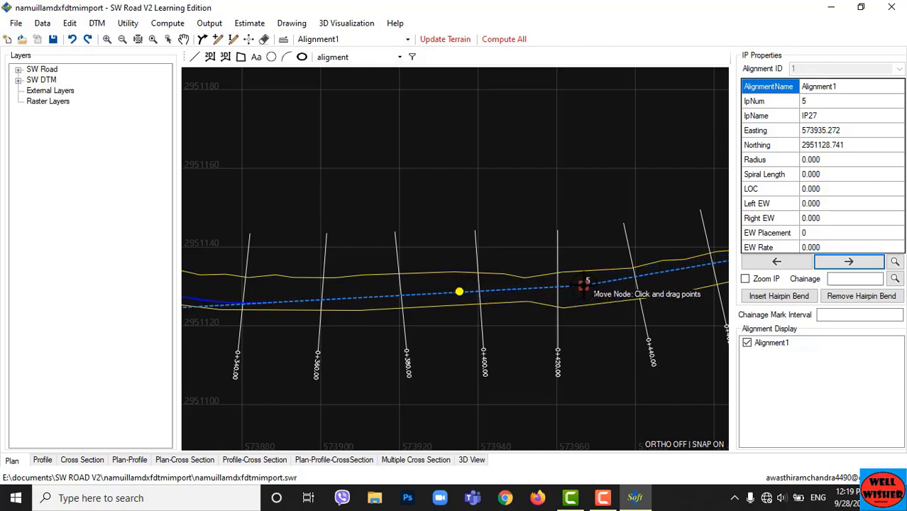
left_click(756, 262)
left_click(838, 261)
Select IP 8 near 0+720.00, set its curve radius to 150, and nudge it slightly east
scroll(839, 261, "down", 3)
scroll(839, 262, "up", 3)
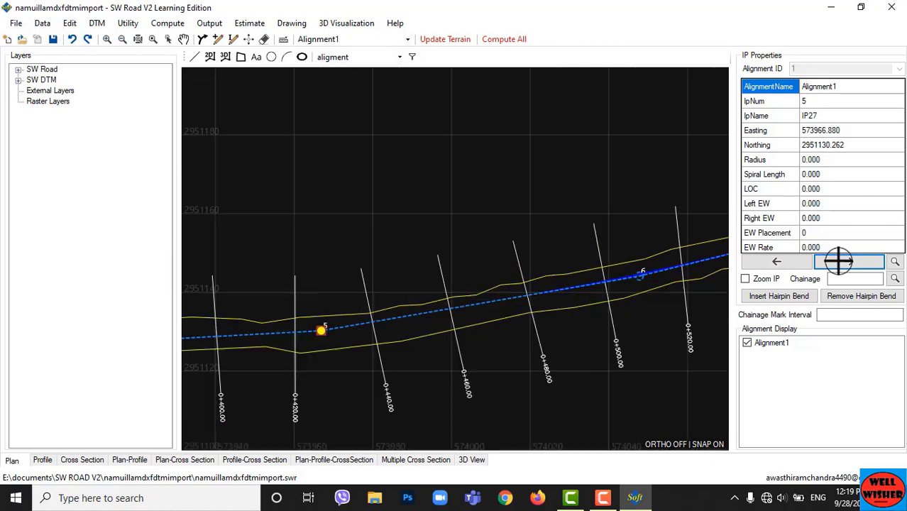
scroll(839, 262, "down", 6)
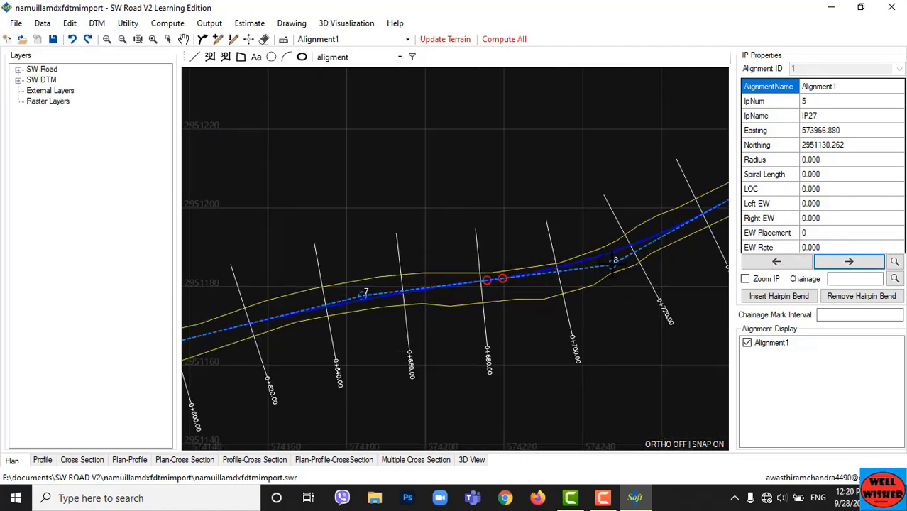
left_click(612, 264)
scroll(399, 327, "down", 2)
scroll(498, 296, "up", 2)
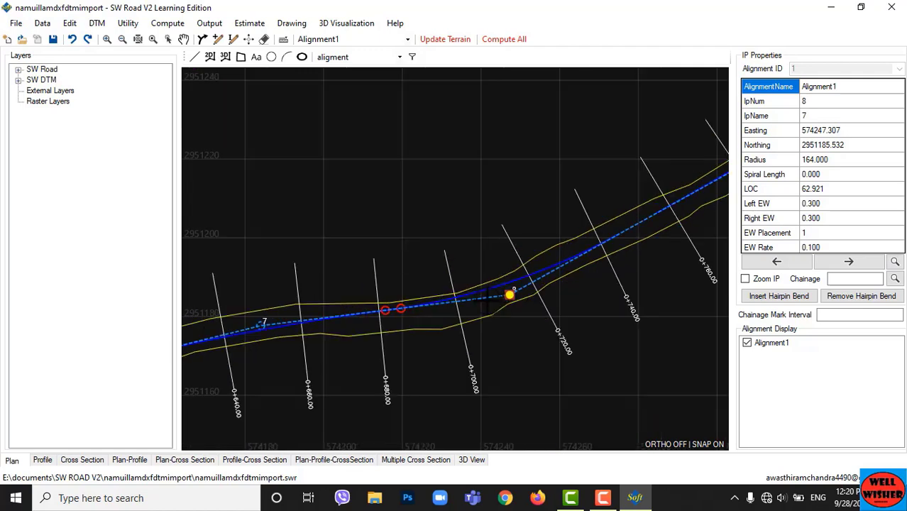
left_click(816, 160)
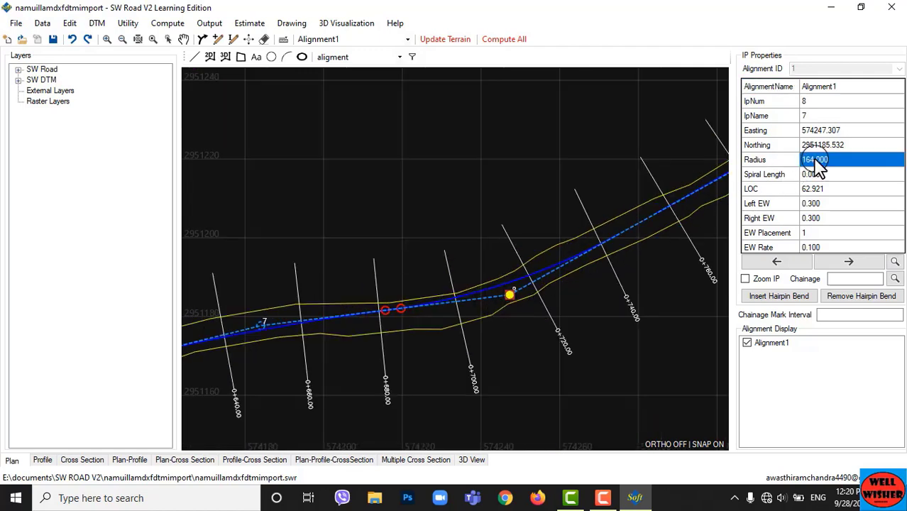
type("15")
key("Return")
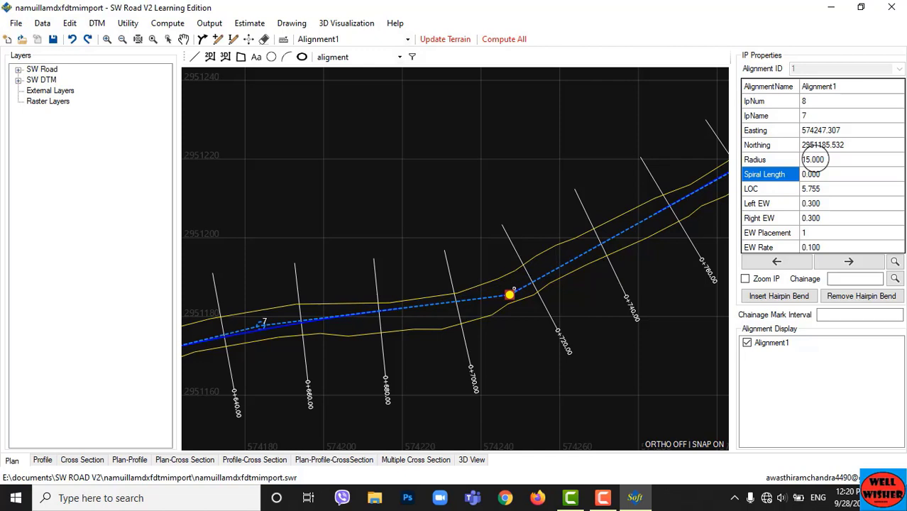
left_click(822, 162)
type("15")
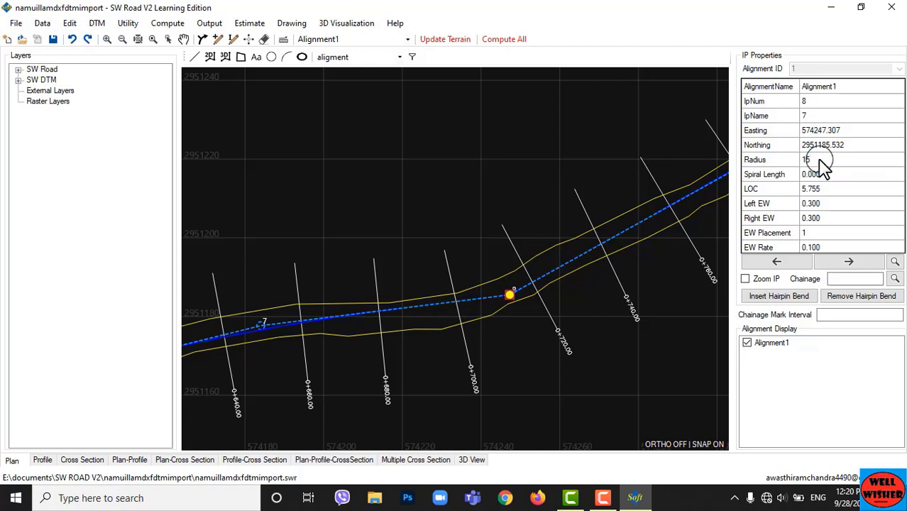
type("0")
key("Return")
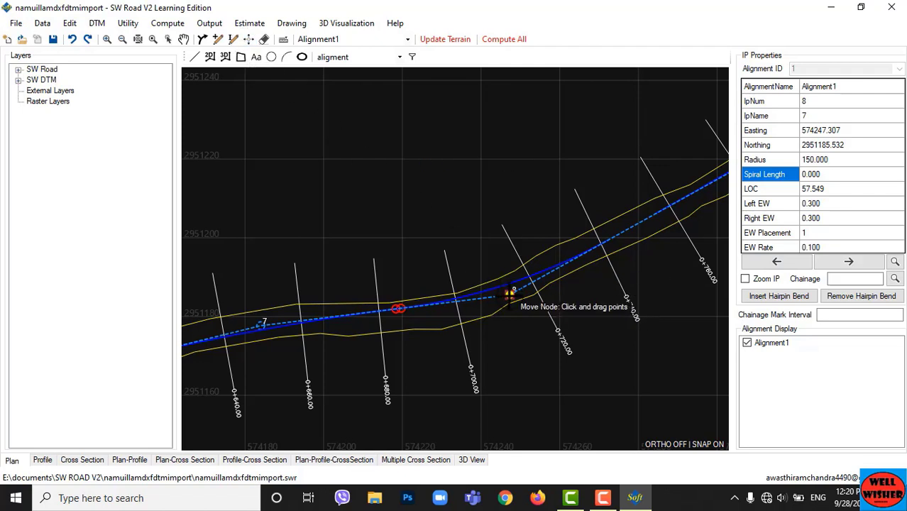
left_click_drag(511, 294, 521, 292)
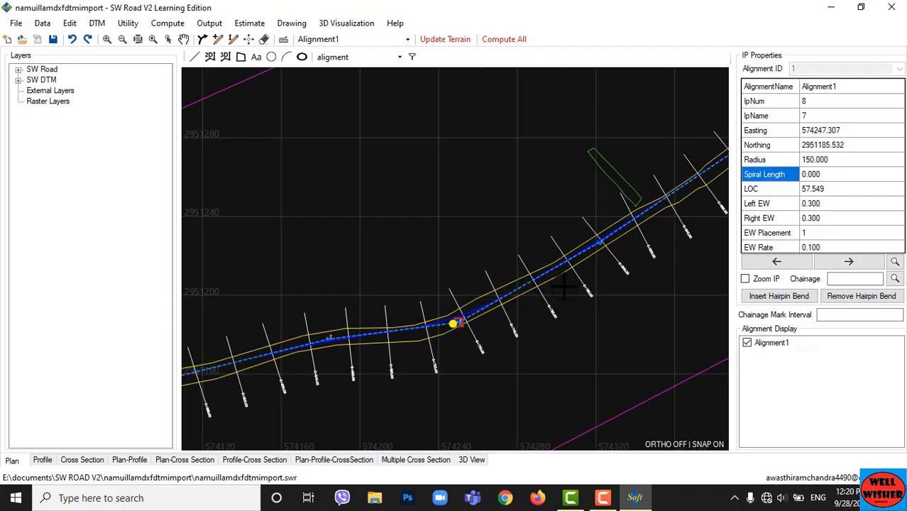
Show the properties of IP 9 and widen the plan drawing area on both sides
left_click(849, 260)
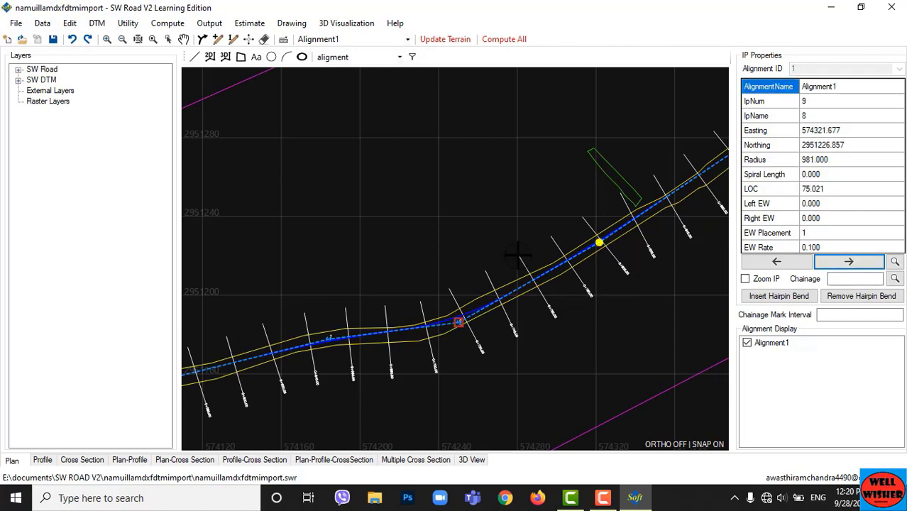
left_click_drag(179, 253, 131, 254)
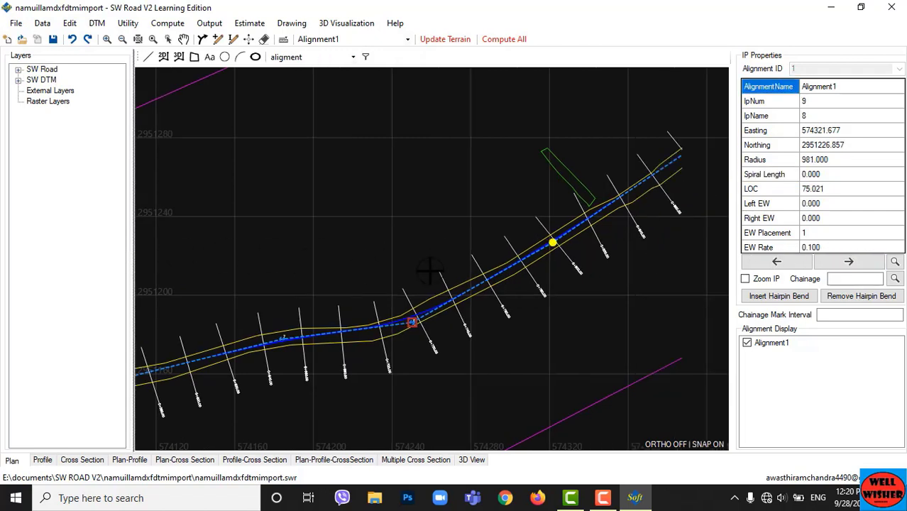
left_click_drag(733, 289, 753, 294)
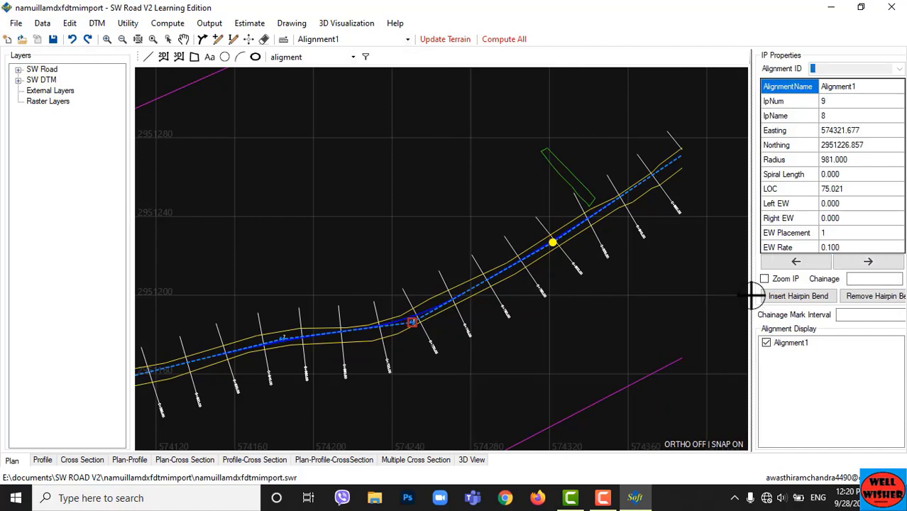
Advance through the IPs to IP 15 at the large bend and set its curve radius to 50
left_click(866, 262)
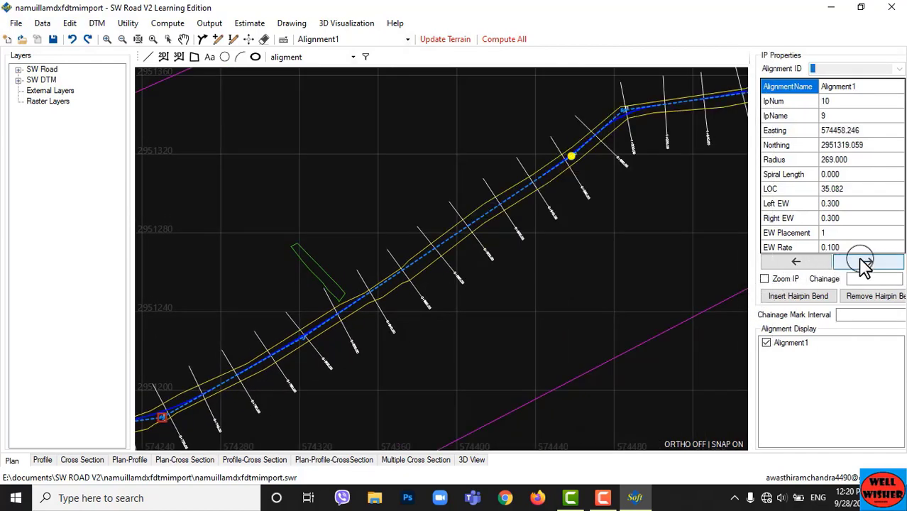
left_click(863, 261)
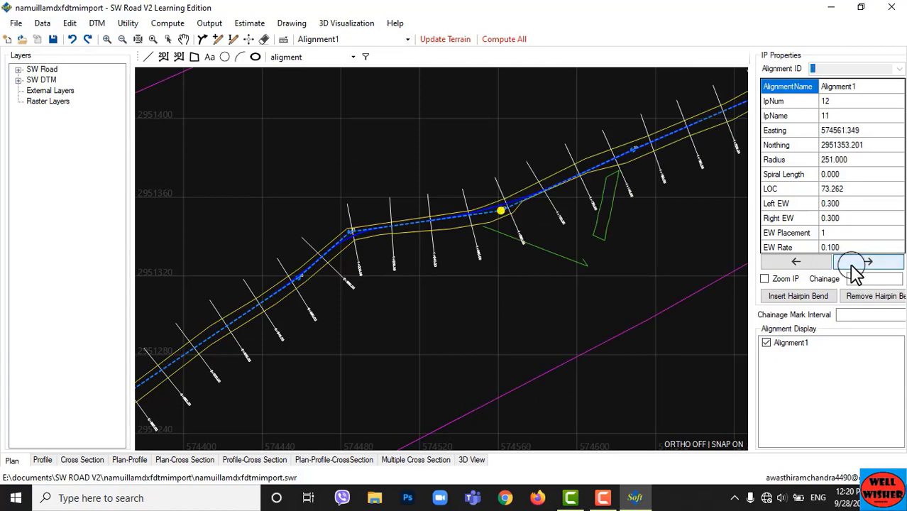
left_click(857, 262)
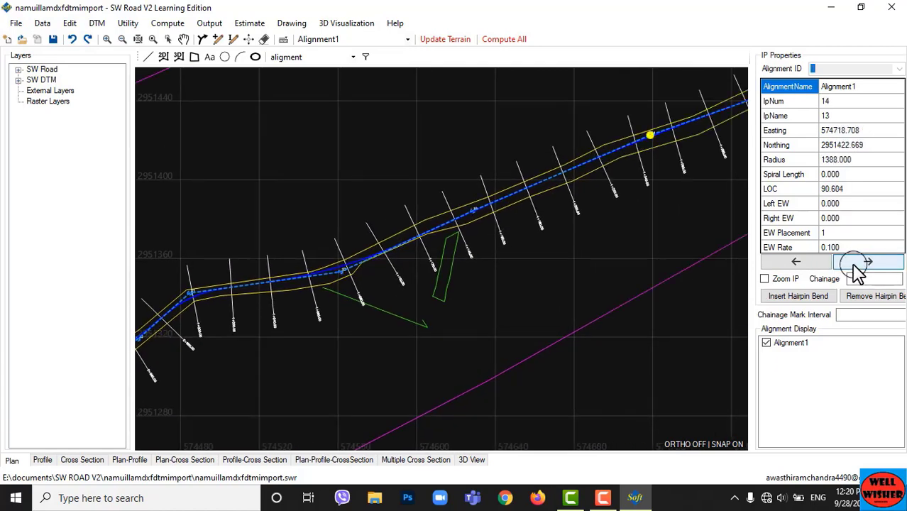
left_click(868, 262)
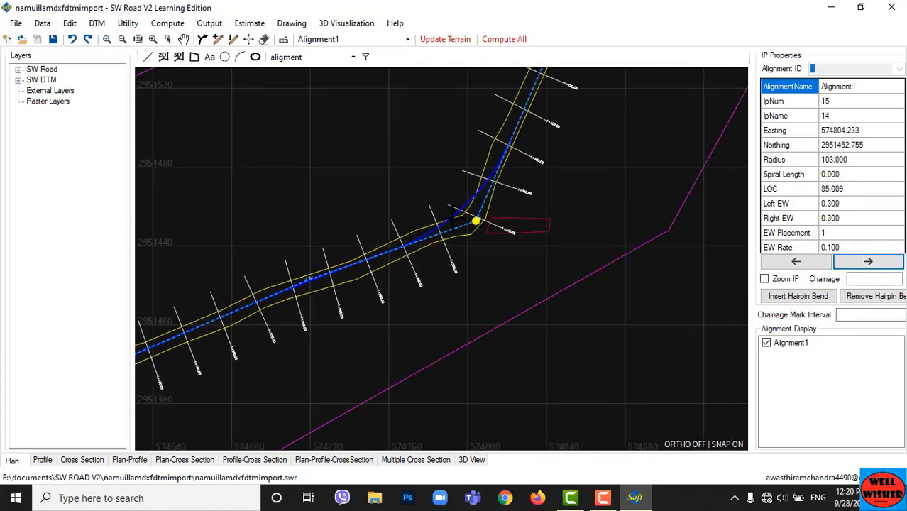
left_click(832, 161)
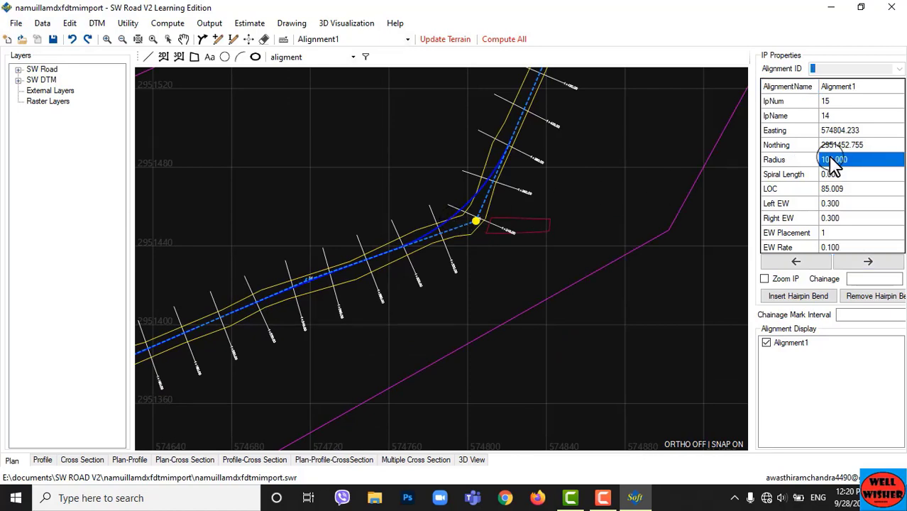
type("50")
left_click(795, 176)
Select IP 26 at the sharp bend near 2+060.00 and move it northwest, beyond the outer road edge into the red outline
middle_click_drag(590, 274, 380, 418)
scroll(381, 419, "down", 2)
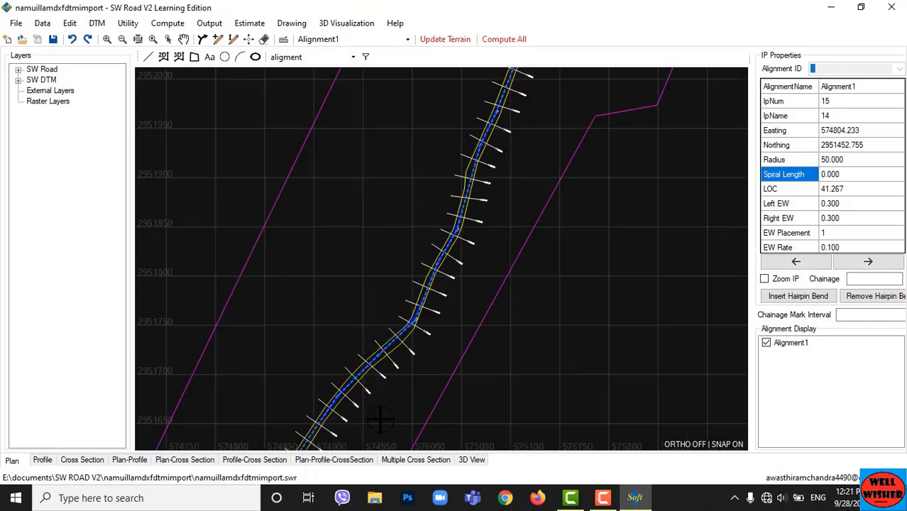
middle_click_drag(468, 200, 421, 330)
scroll(513, 130, "up", 2)
scroll(512, 128, "up", 3)
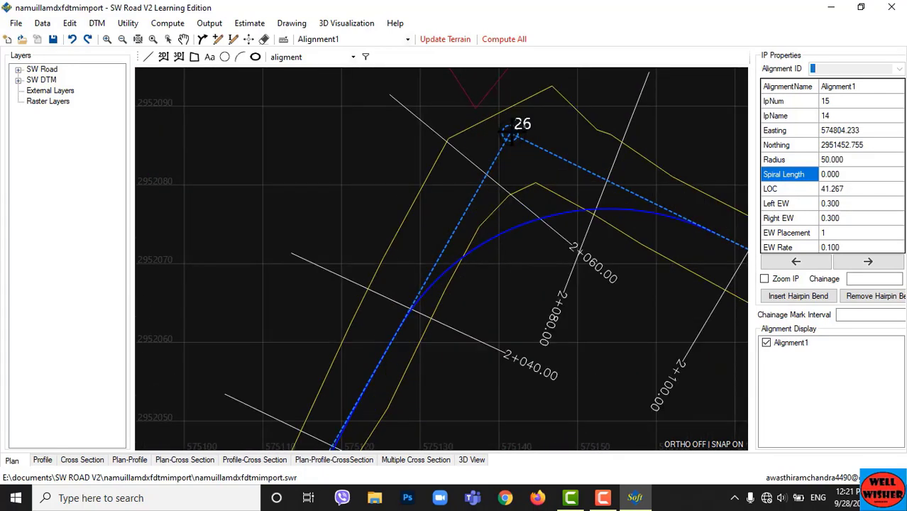
left_click(510, 133)
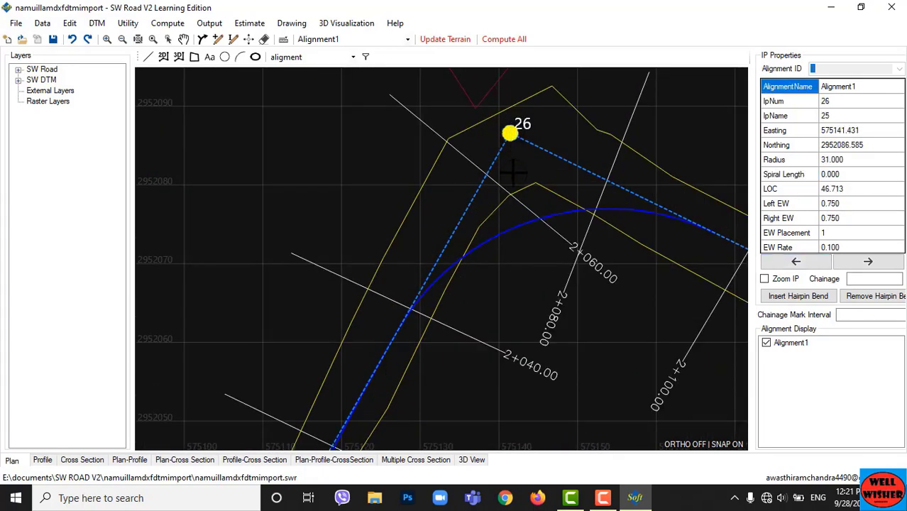
left_click(832, 160)
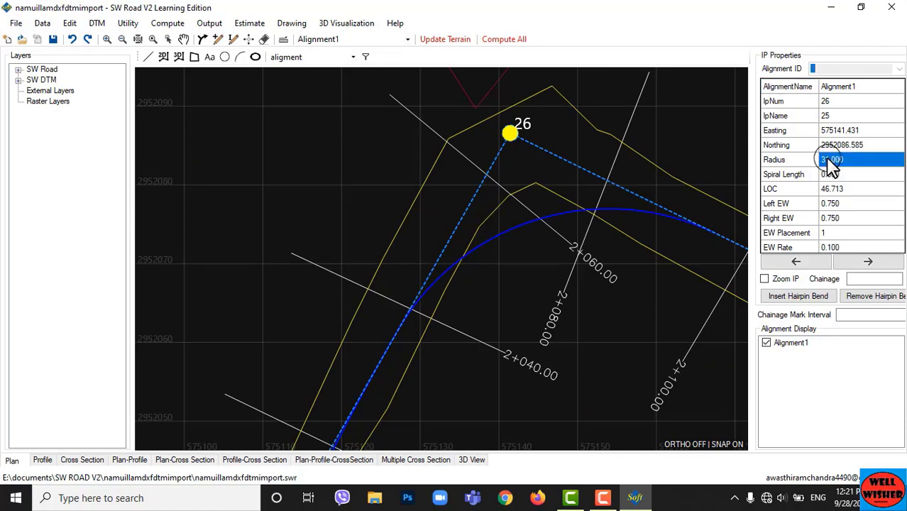
scroll(827, 159, "down", 1)
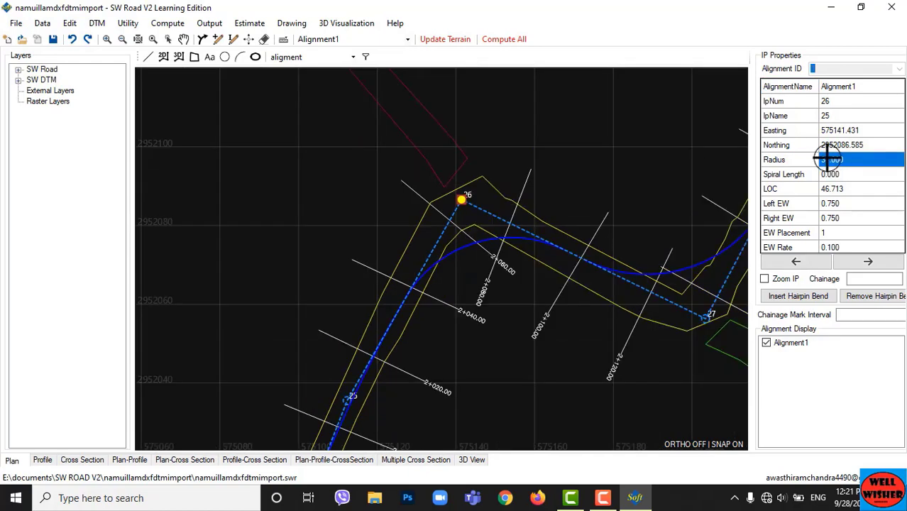
scroll(830, 159, "up", 2)
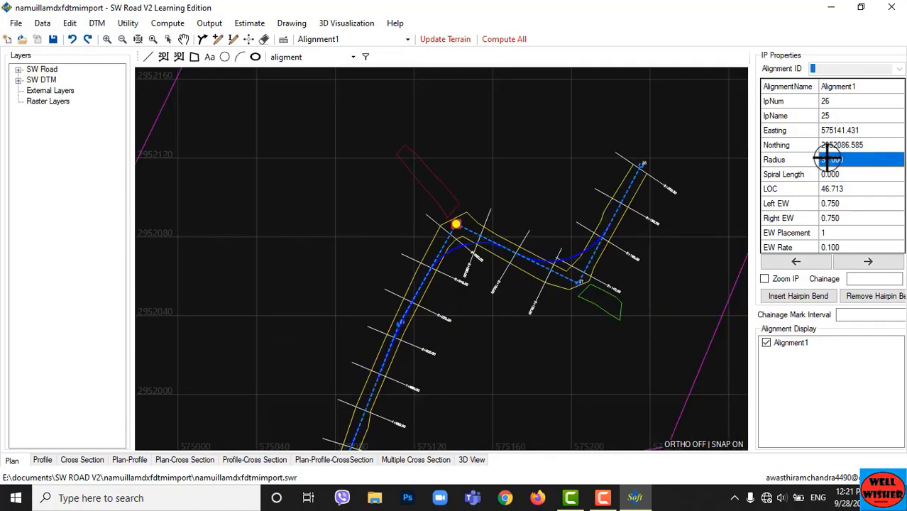
left_click(248, 39)
left_click_drag(404, 228, 369, 130)
Set the curve radius of IP 26 to 30
left_click(850, 168)
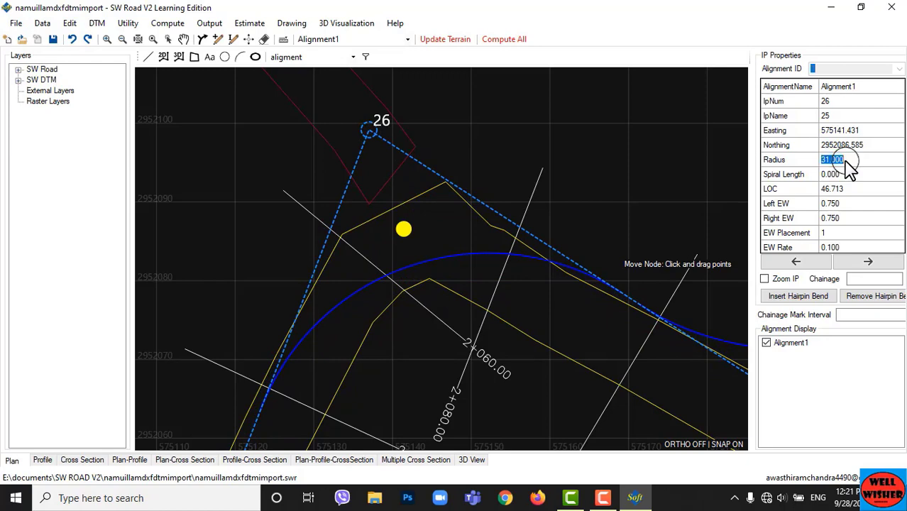
type("30")
key("Return")
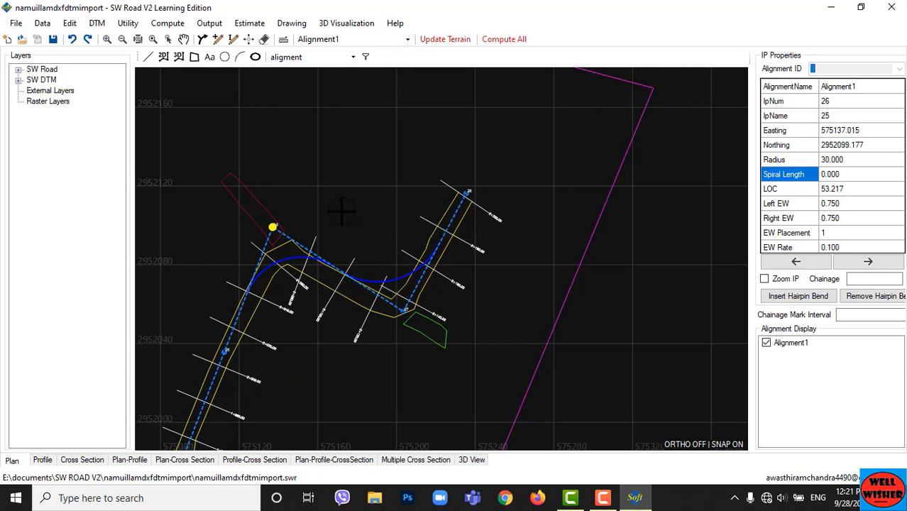
Select IP 27 at the bend near 2+140.00 and set its curve radius to 30
scroll(342, 211, "up", 2)
left_click(546, 359)
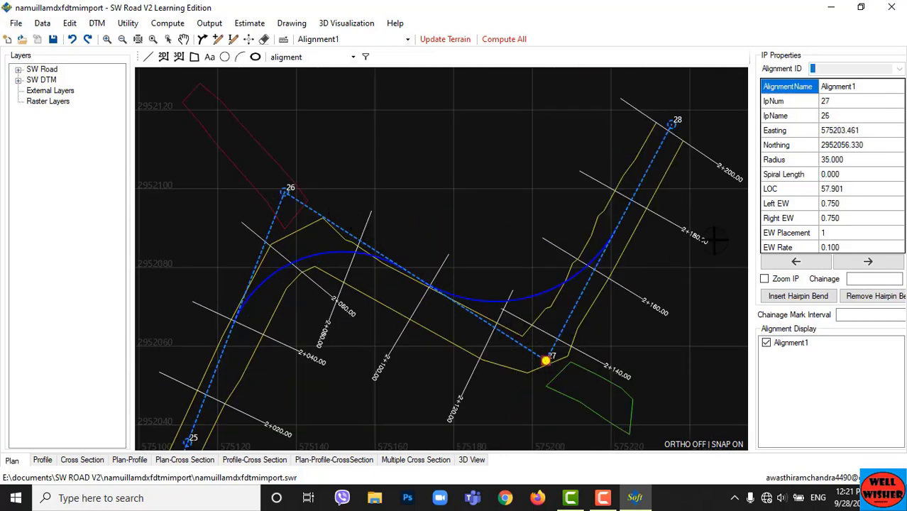
left_click(829, 161)
type("30")
key("Return")
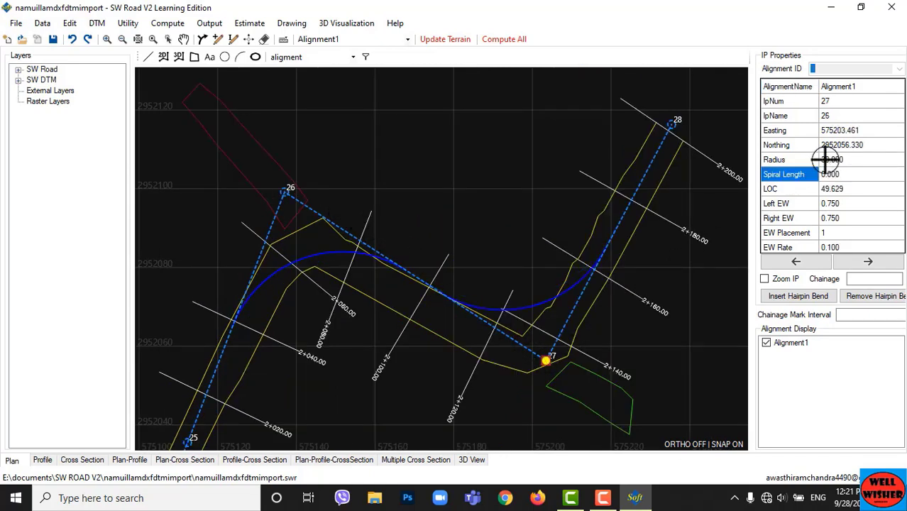
Move IP 27 just south of the outer road corner, beside the green outline, and set its curve radius to 20
left_click(241, 39)
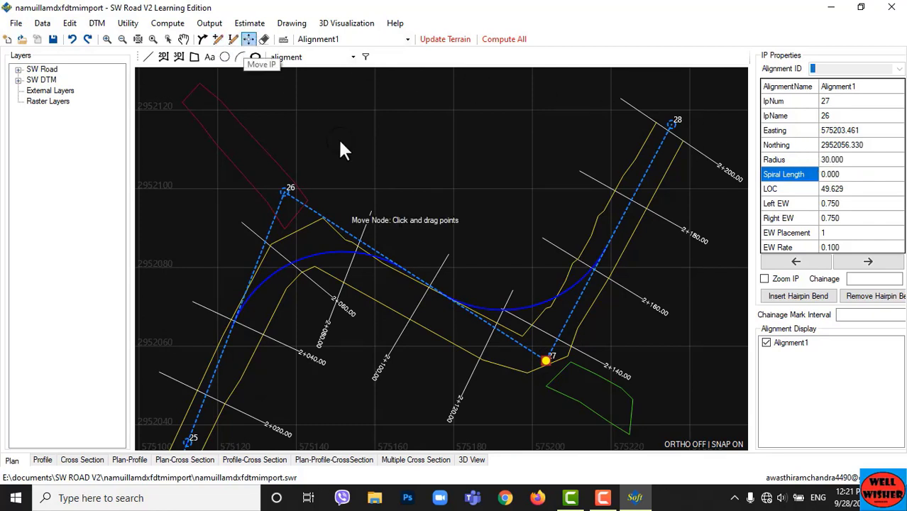
left_click_drag(547, 360, 567, 412)
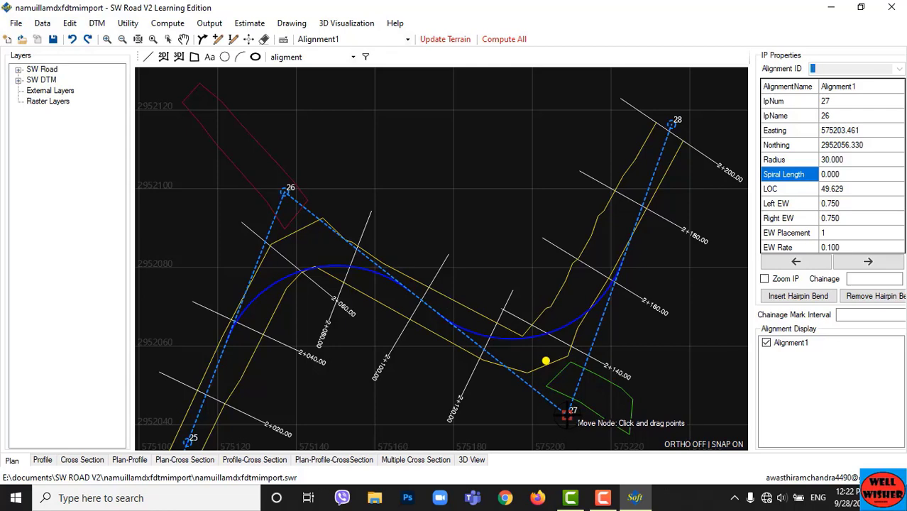
left_click(840, 161)
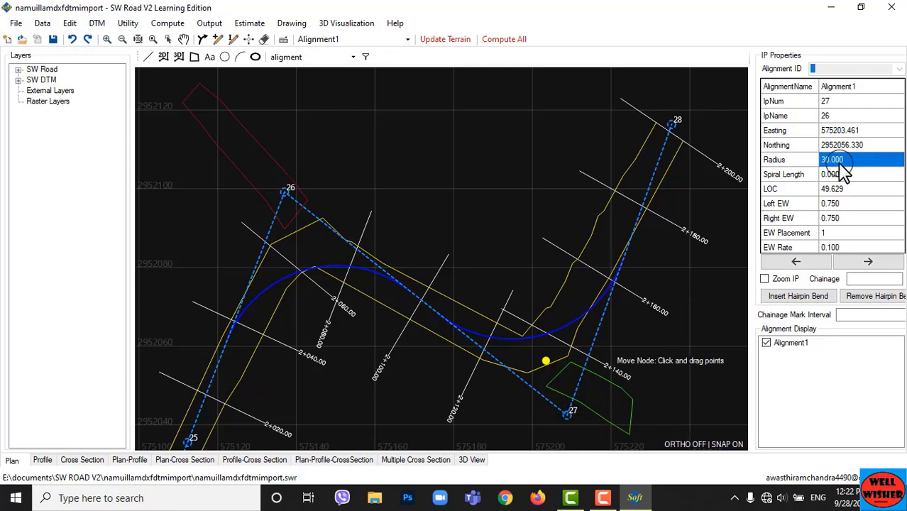
type("20")
key("Return")
left_click_drag(567, 416, 537, 391)
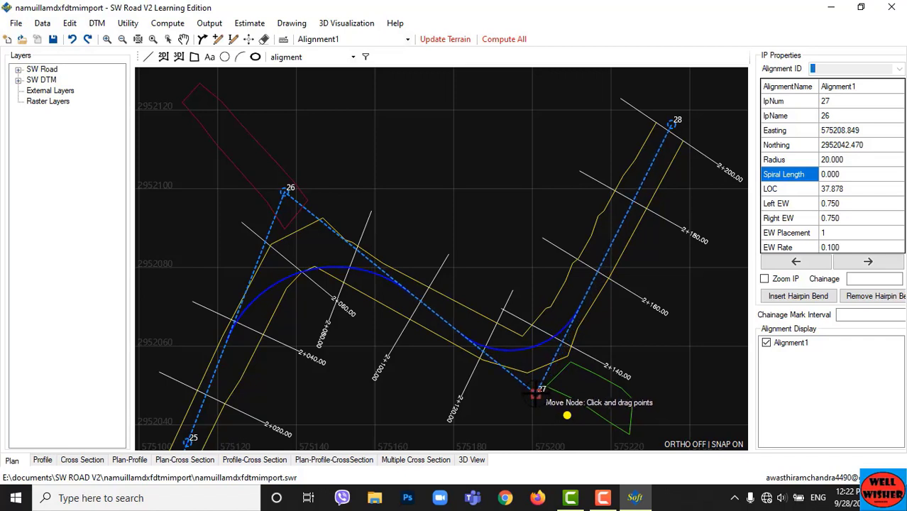
Return to IP 26, set its curve radius to 20, and move it southeast to just outside the outer road edge
left_click(813, 267)
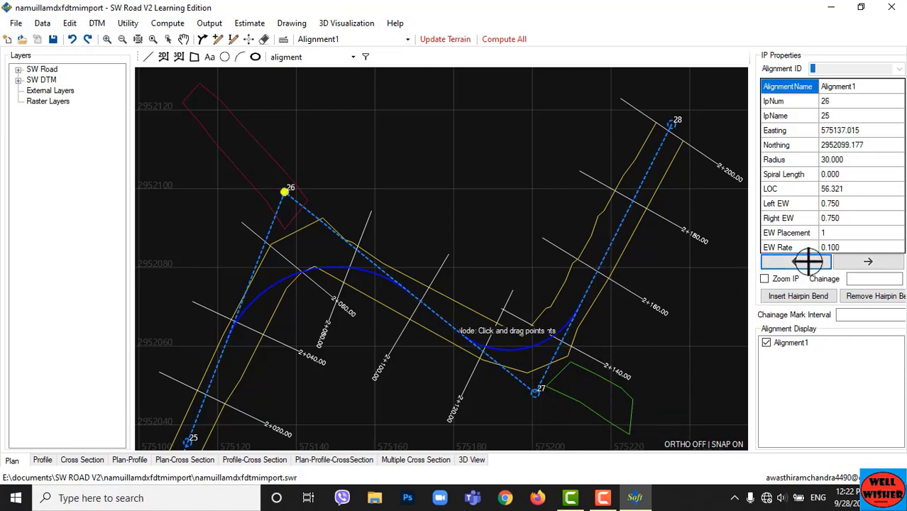
mouse_move(281, 188)
left_mouse_down()
mouse_move(275, 174)
mouse_move(278, 185)
left_mouse_up()
left_click(832, 161)
type("20")
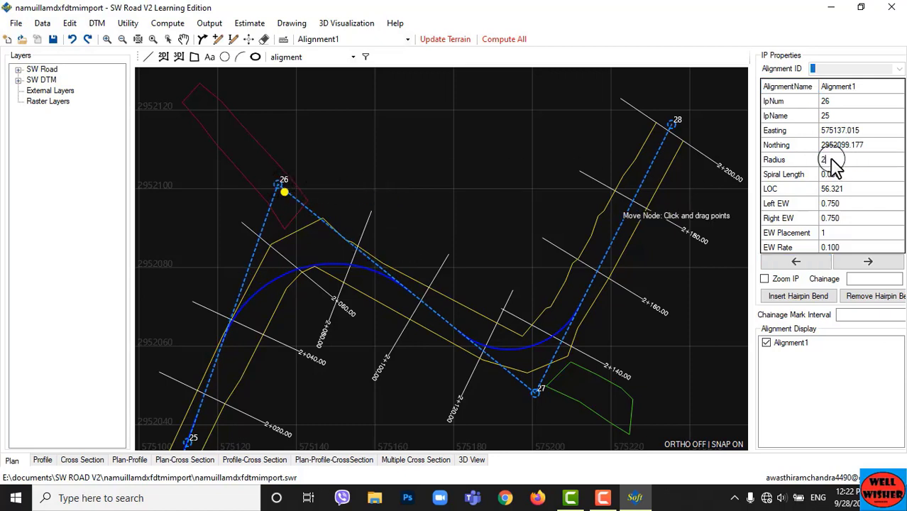
key("Return")
left_click_drag(277, 184, 296, 210)
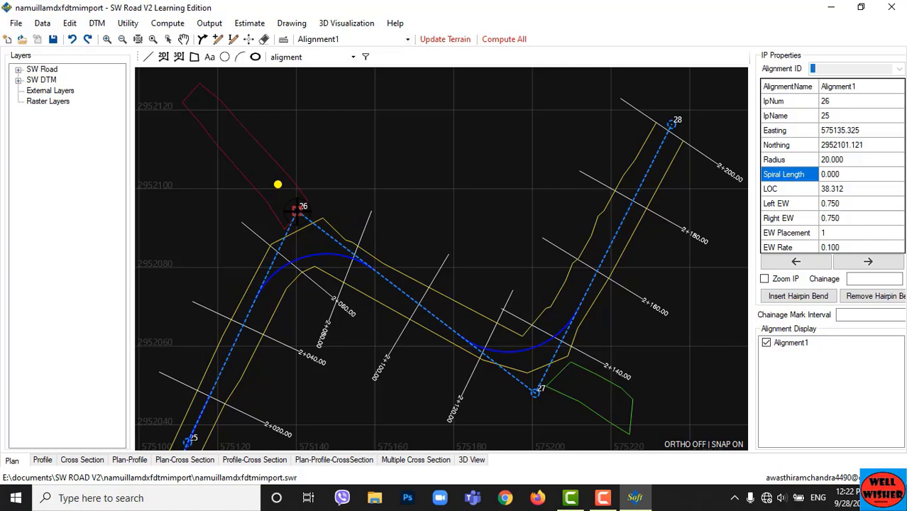
Show the properties of IP 28 at the road's end and bring the whole alignment into view
left_click(868, 261)
left_click(867, 261)
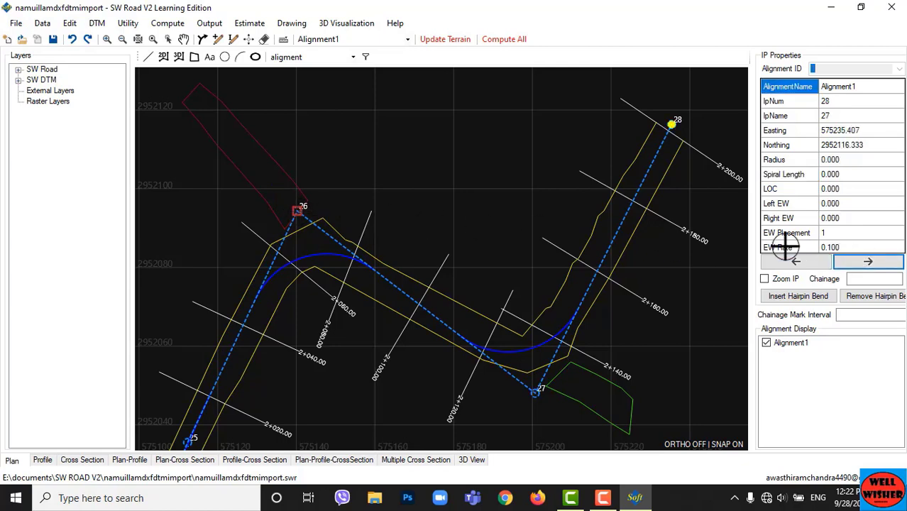
scroll(543, 215, "down", 4)
scroll(548, 215, "down", 6)
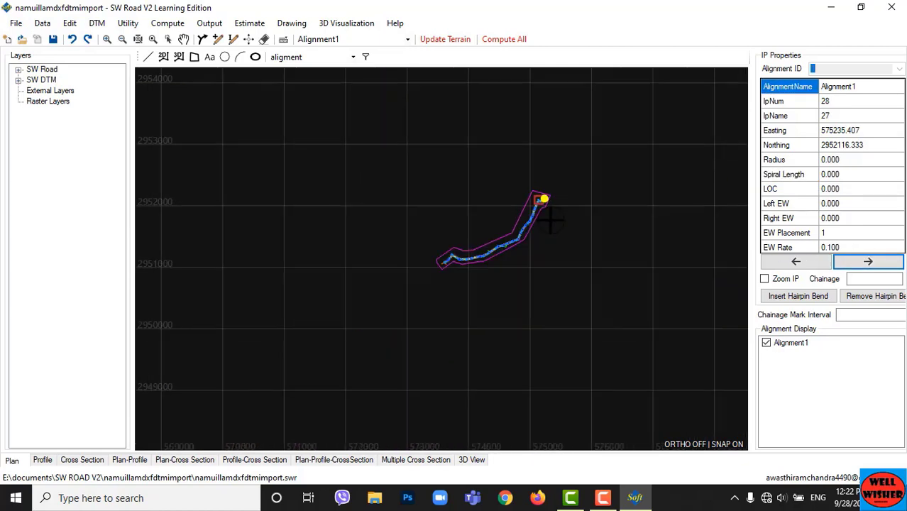
Update the terrain by generating profile and cross-section data for all alignments, with all layers selected for remarks
scroll(493, 140, "up", 3)
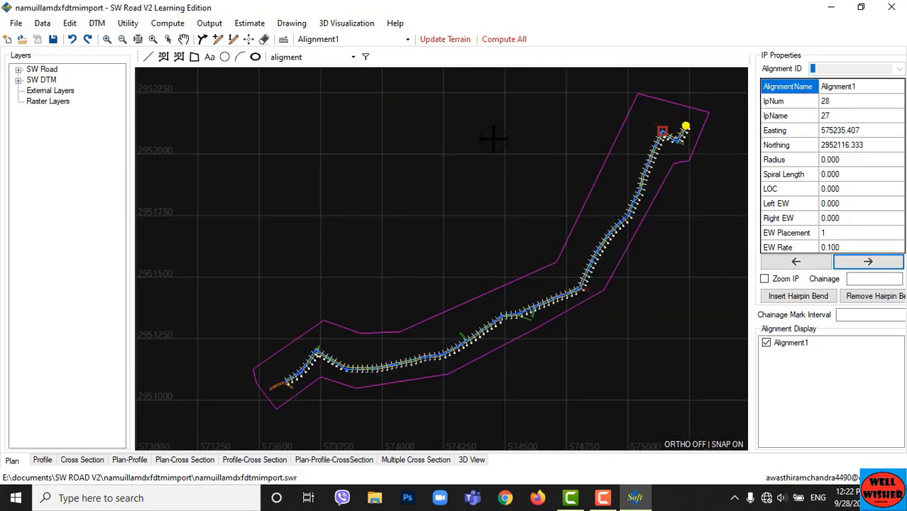
left_click(445, 41)
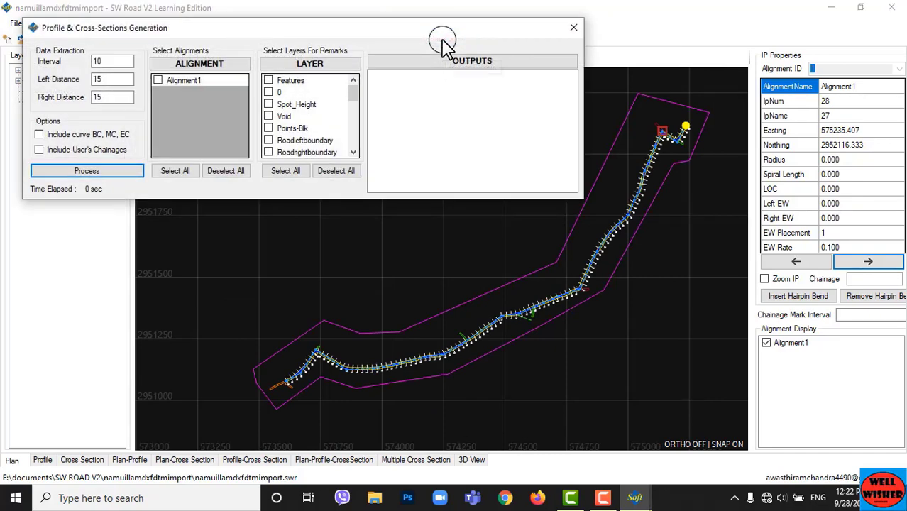
left_click(166, 172)
left_click(284, 172)
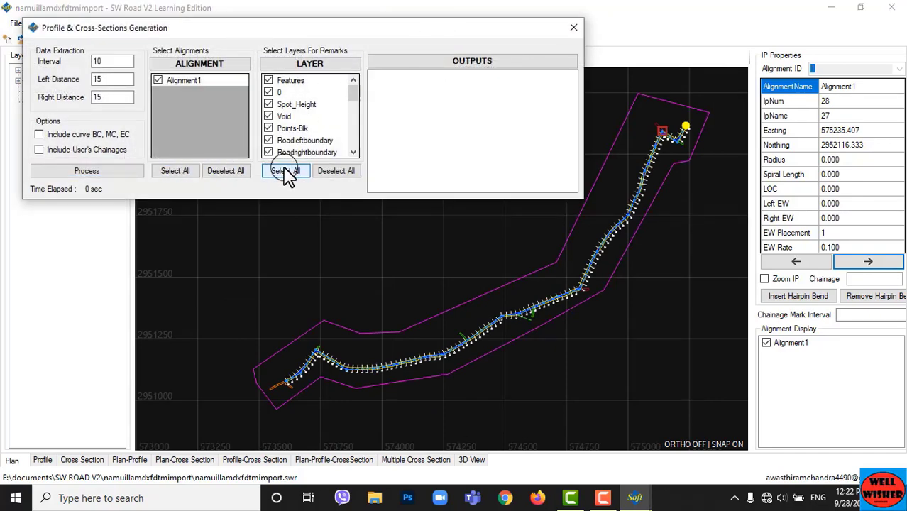
left_click(96, 173)
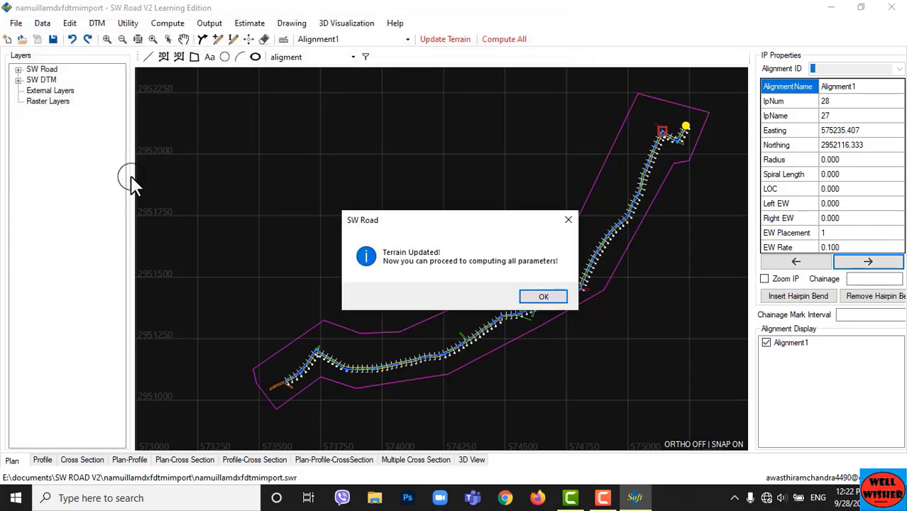
left_click(543, 297)
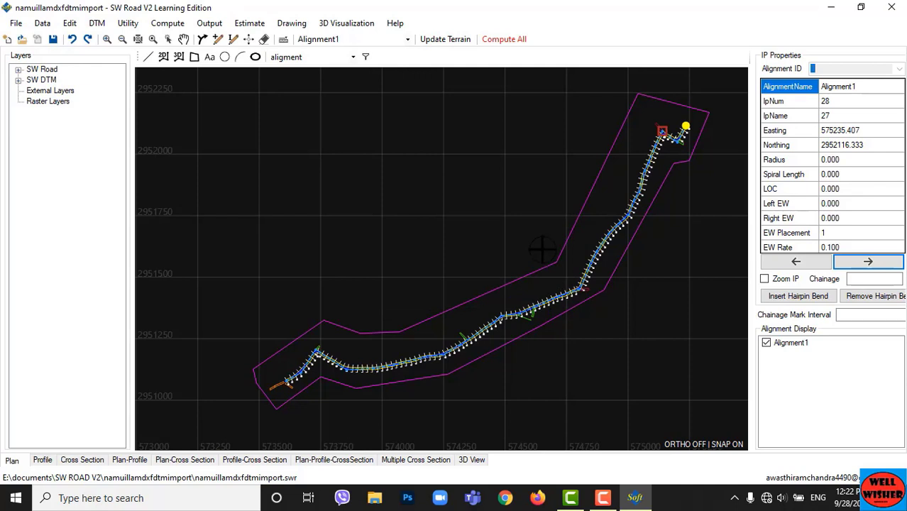
Compute all design parameters for Alignment1 and dismiss the resulting messages
left_click(505, 39)
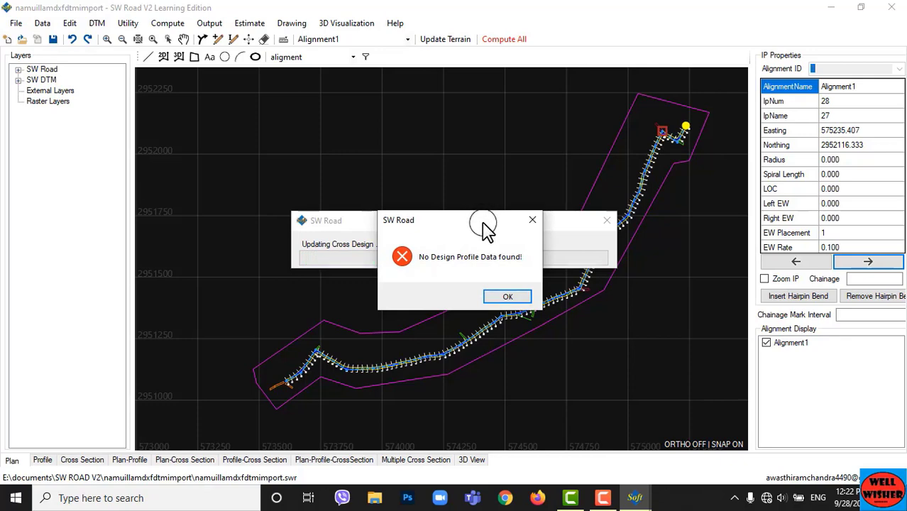
left_click(507, 296)
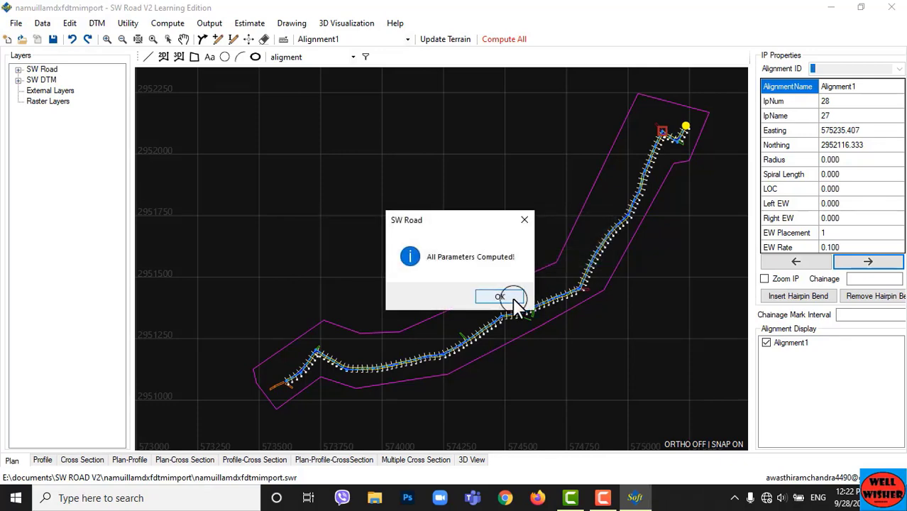
left_click(513, 298)
Turn on the Chainage layer in the SW Road layer group
scroll(509, 317, "up", 5)
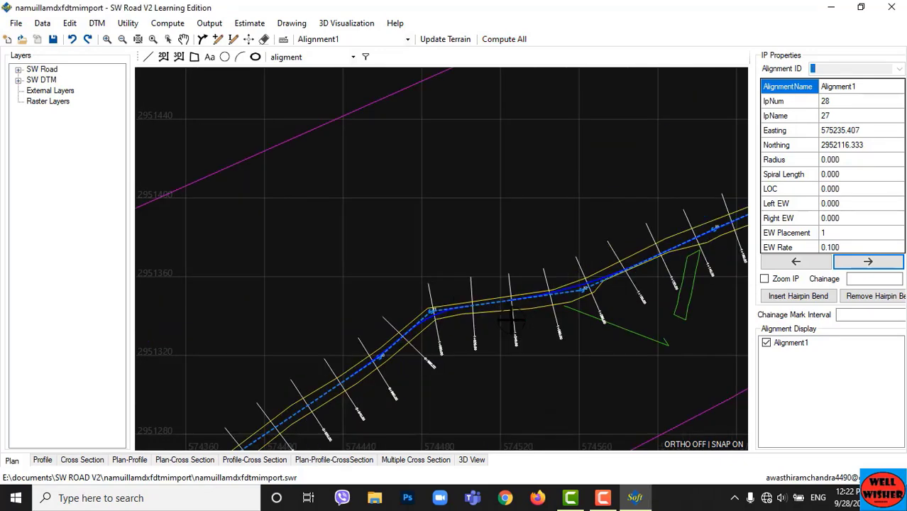
left_click(17, 80)
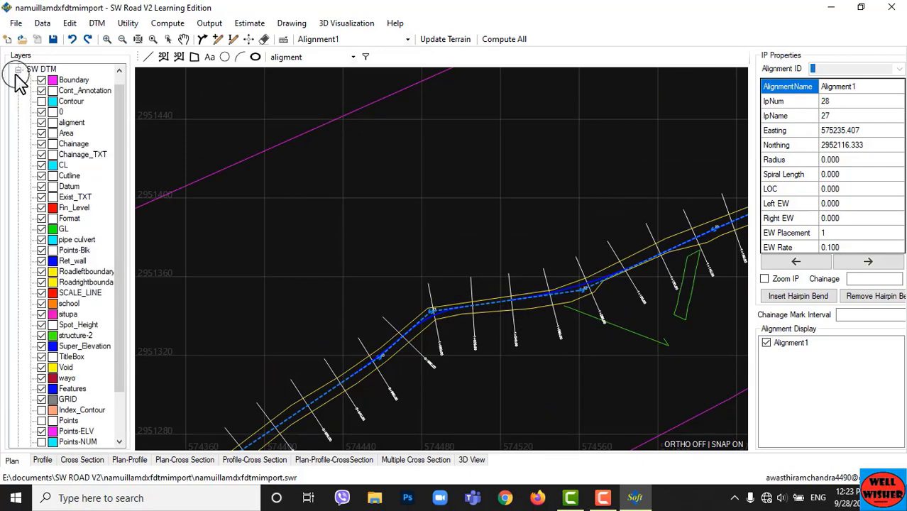
left_click(18, 69)
left_click(18, 69)
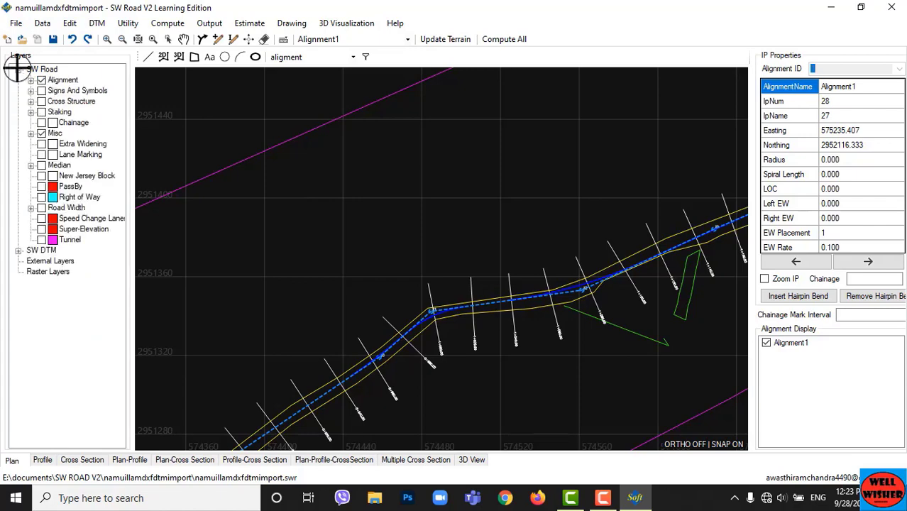
scroll(422, 334, "up", 2)
scroll(487, 306, "up", 2)
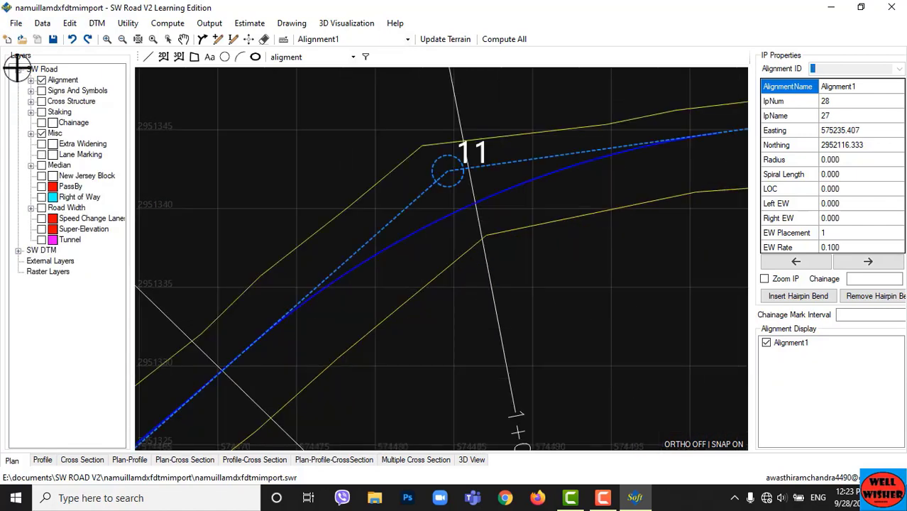
scroll(268, 281, "down", 1)
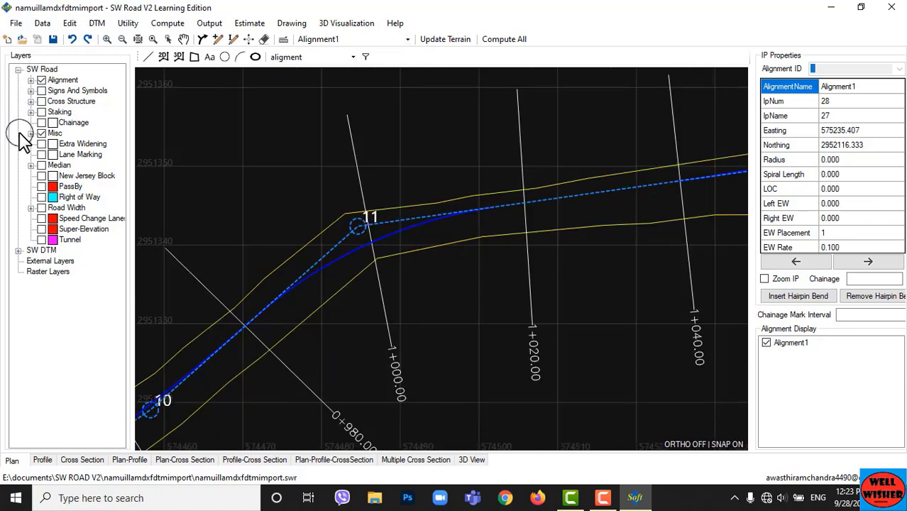
left_click(40, 124)
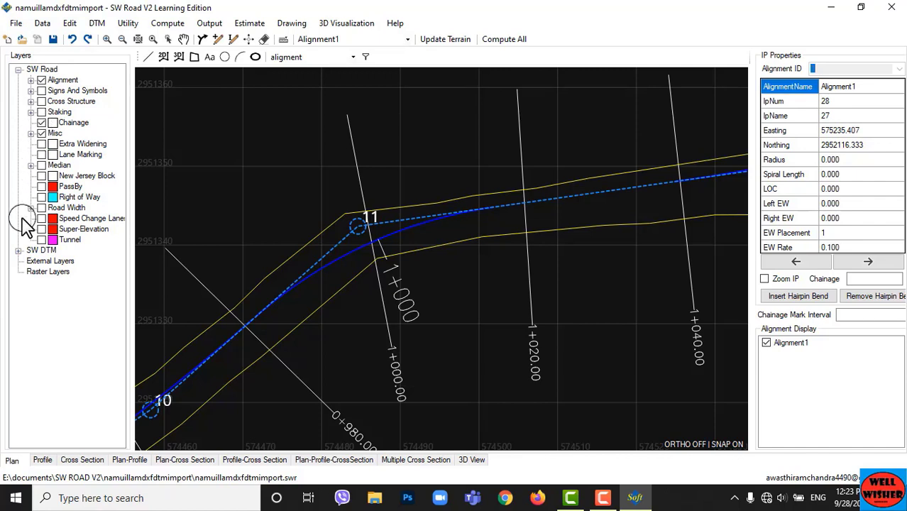
Hide the imported Chainage layer in the SW DTM group and check the chainage labels along the alignment
left_click(18, 250)
left_click(40, 144)
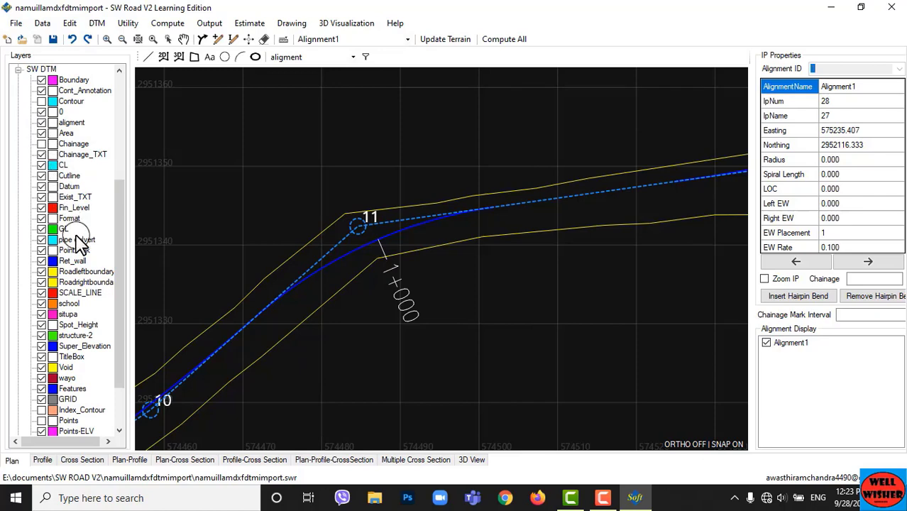
scroll(78, 242, "down", 1)
scroll(353, 242, "down", 5)
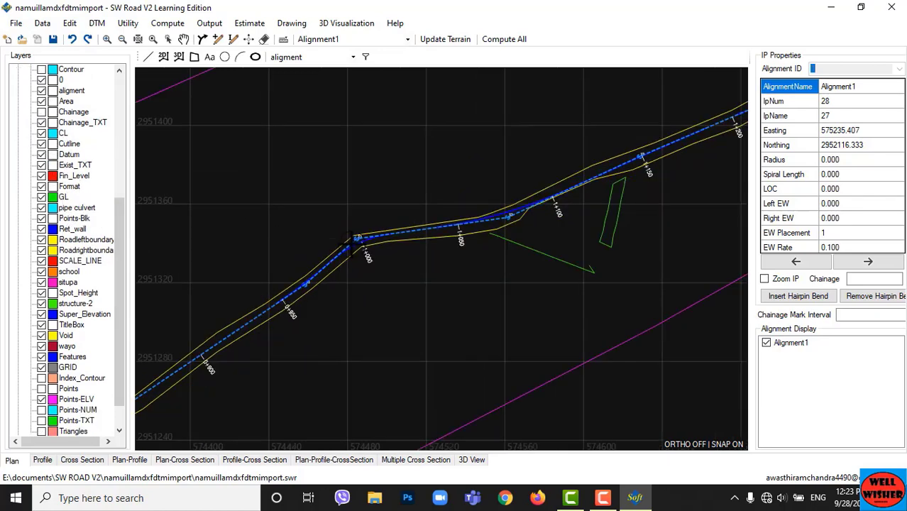
scroll(353, 243, "up", 6)
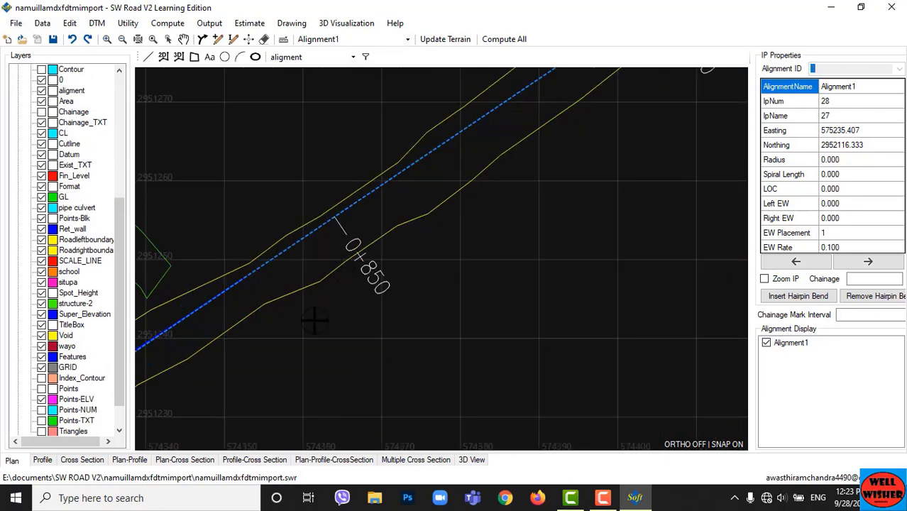
scroll(315, 321, "down", 4)
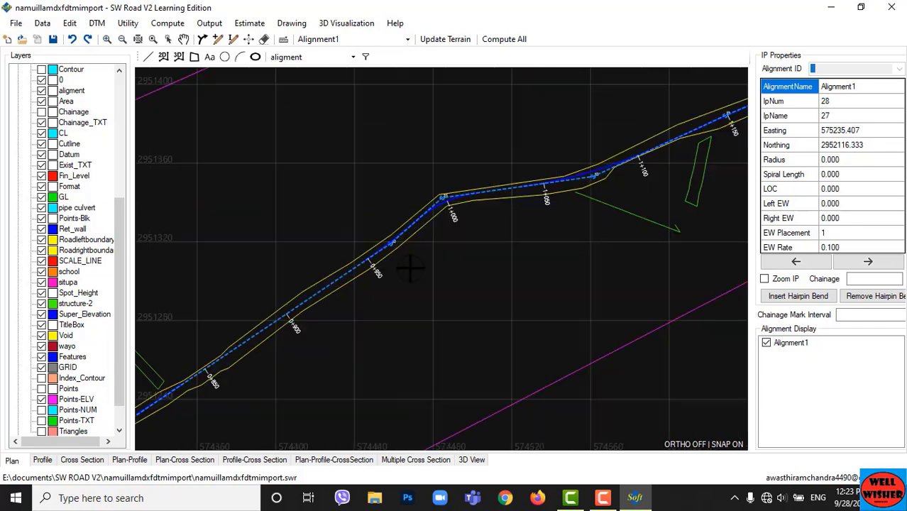
scroll(41, 178, "down", 1)
scroll(40, 178, "up", 3)
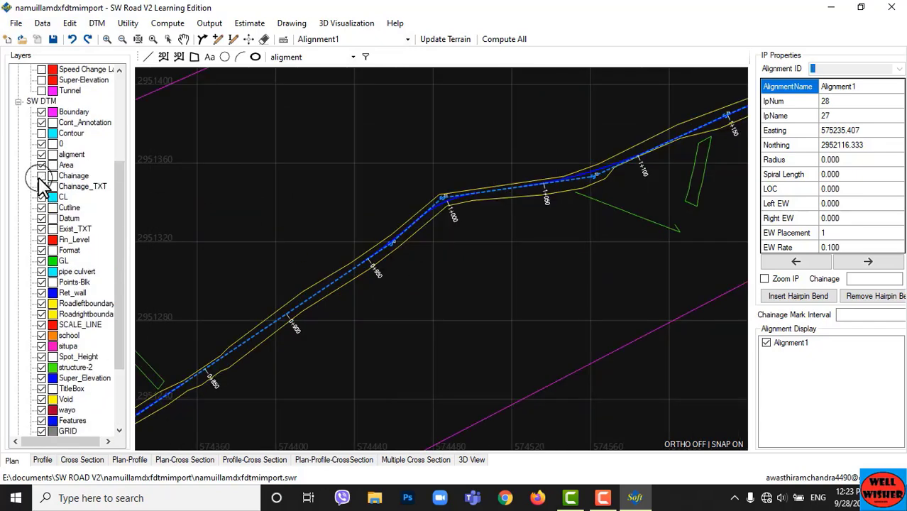
Turn on the Right of Way and Road Width layers in the SW Road group and collapse the layer tree
left_click(17, 101)
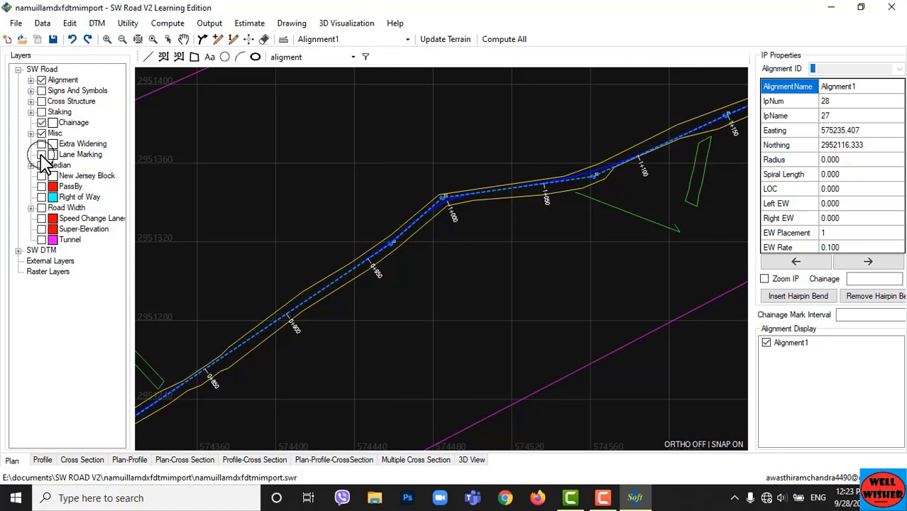
left_click(41, 196)
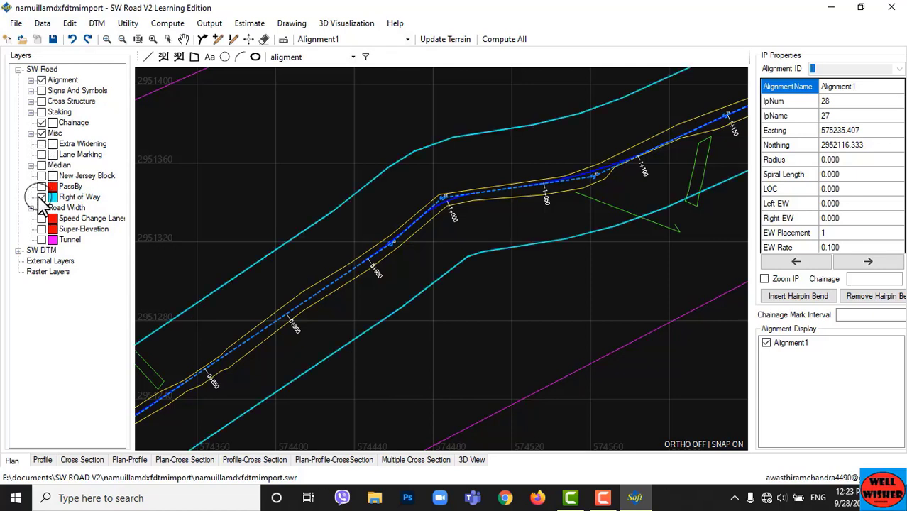
left_click(42, 207)
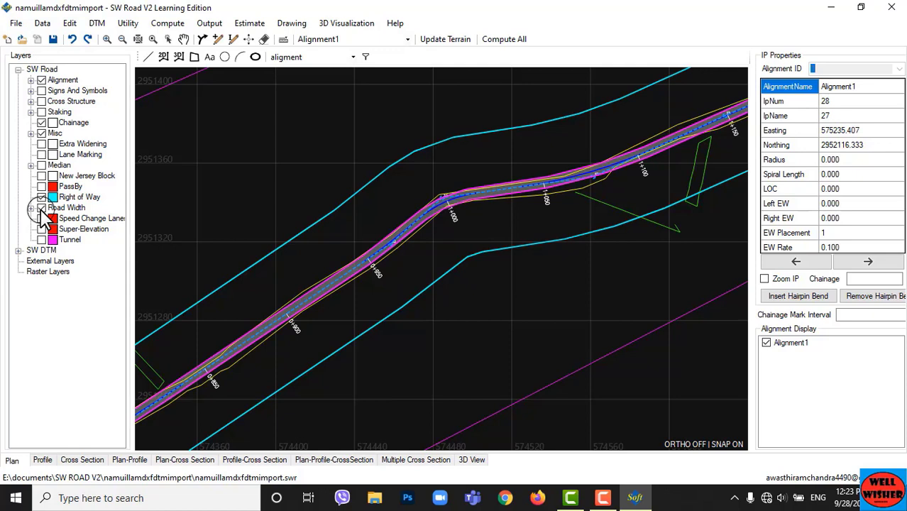
left_click(41, 90)
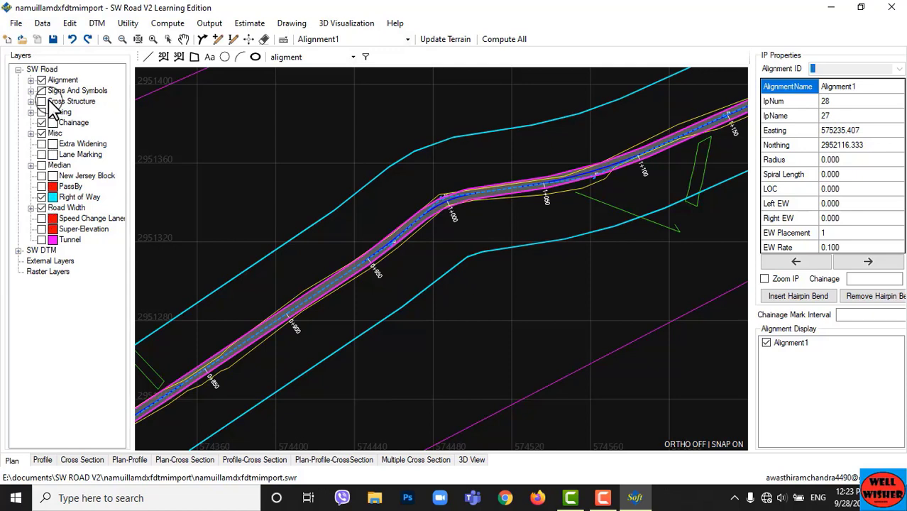
left_click(41, 91)
left_click(19, 70)
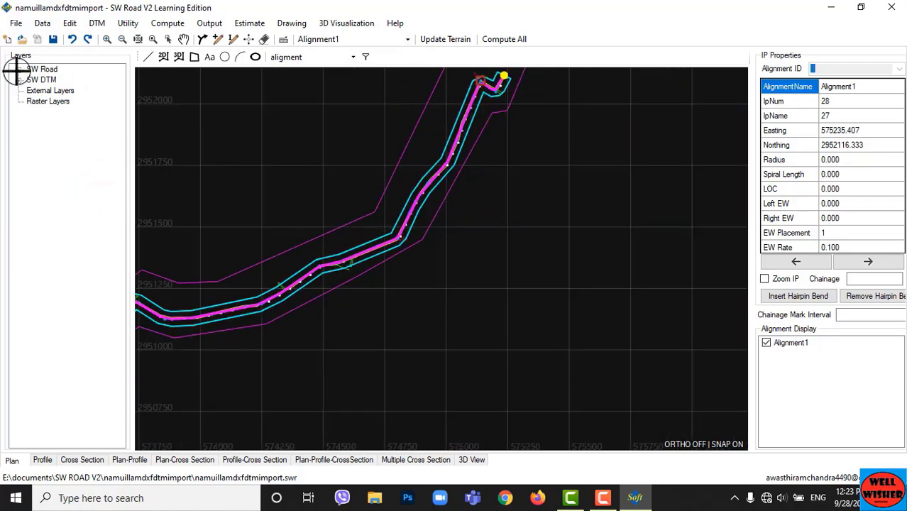
Examine the road width, right-of-way lines and chainage labels against the existing road edges along the whole alignment
scroll(275, 347, "up", 3)
scroll(277, 347, "up", 4)
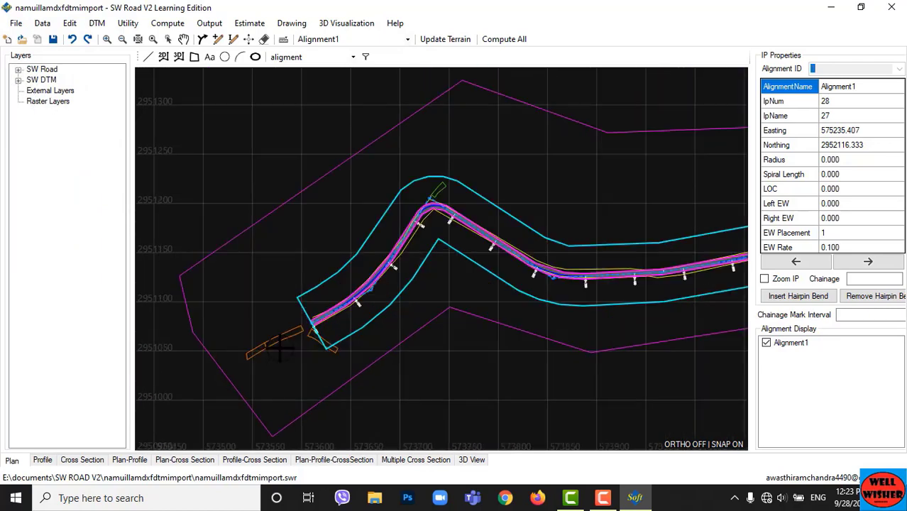
middle_click_drag(281, 348, 68, 461)
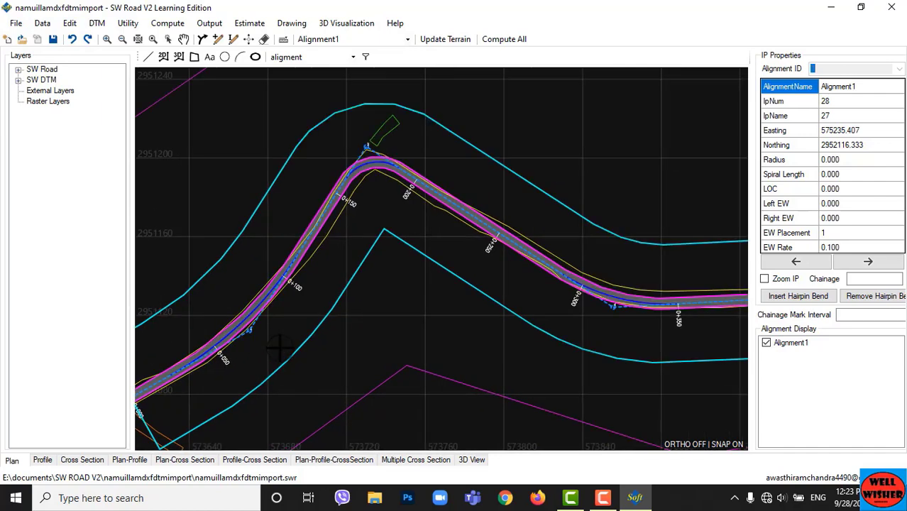
scroll(279, 347, "down", 2)
scroll(279, 347, "down", 2)
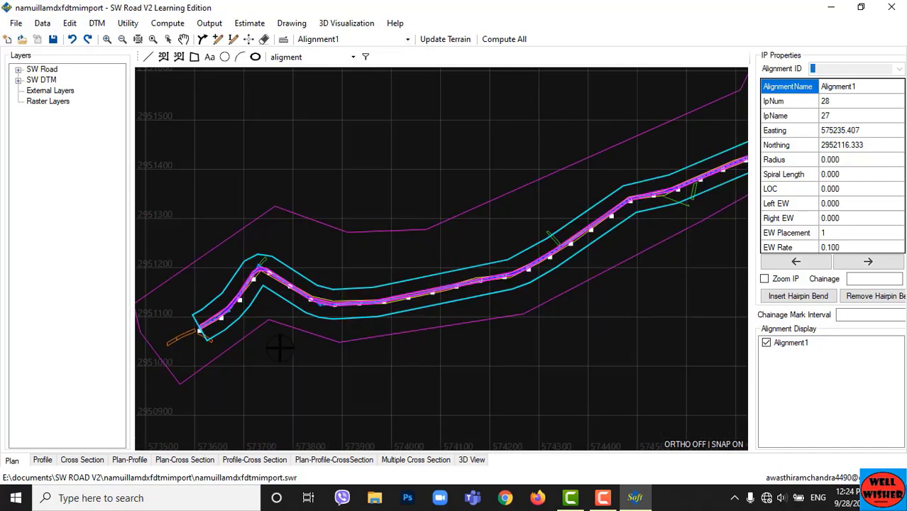
scroll(279, 347, "up", 10)
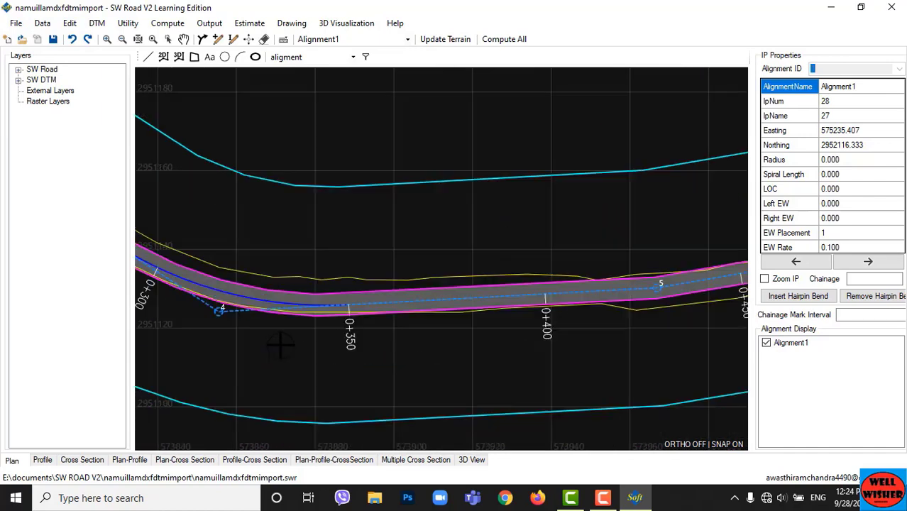
scroll(290, 296, "down", 8)
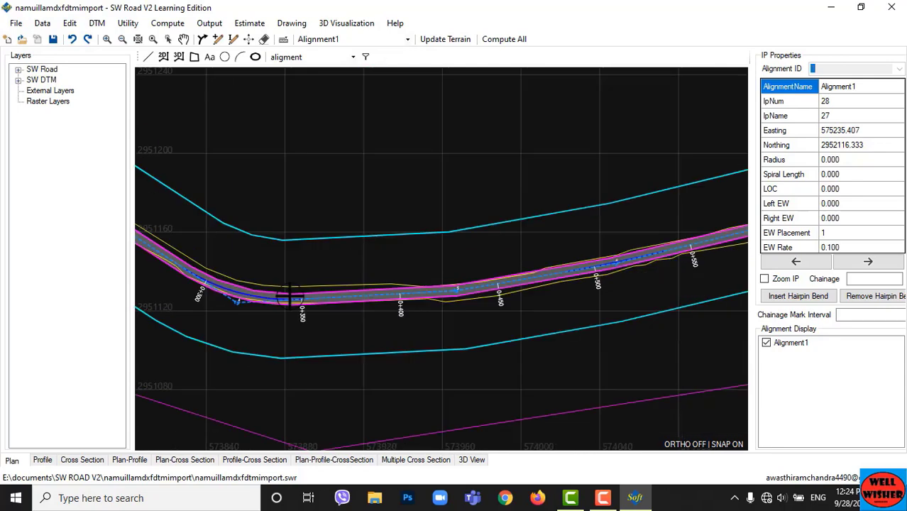
middle_click_drag(460, 256, 289, 296)
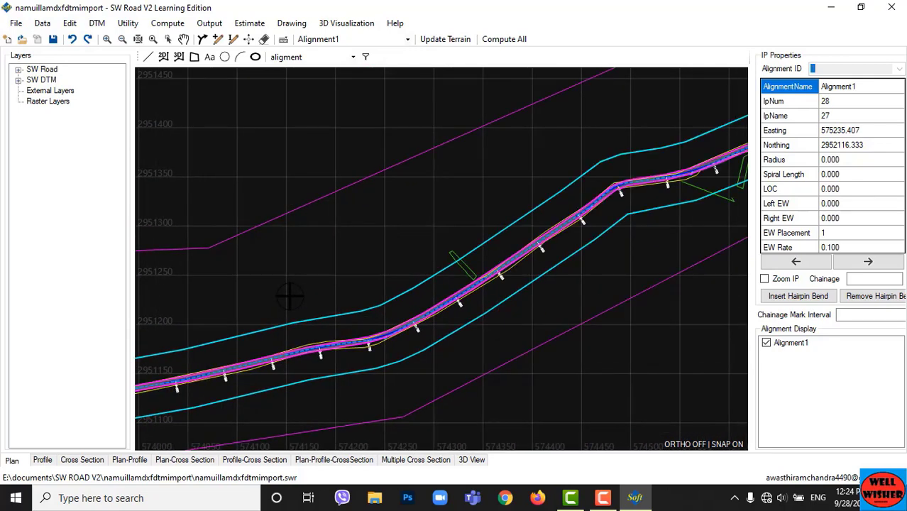
scroll(290, 296, "down", 2)
middle_click_drag(566, 72, 531, 209)
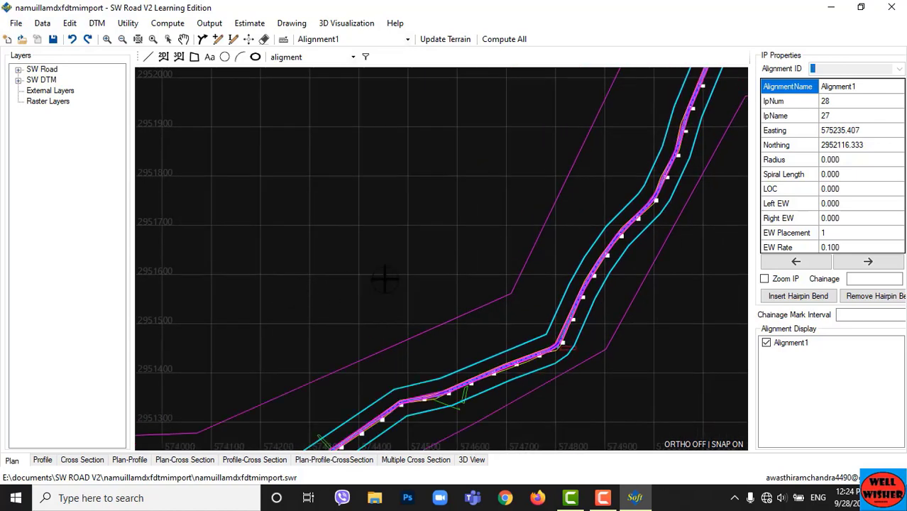
scroll(479, 261, "down", 3)
scroll(478, 261, "up", 2)
middle_click_drag(479, 261, 465, 295)
scroll(466, 295, "up", 3)
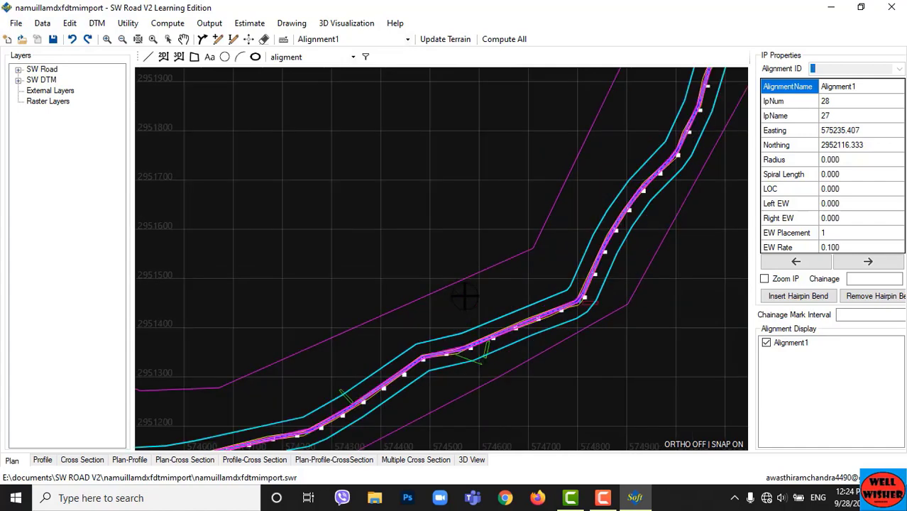
scroll(501, 348, "down", 3)
middle_click_drag(501, 348, 498, 345)
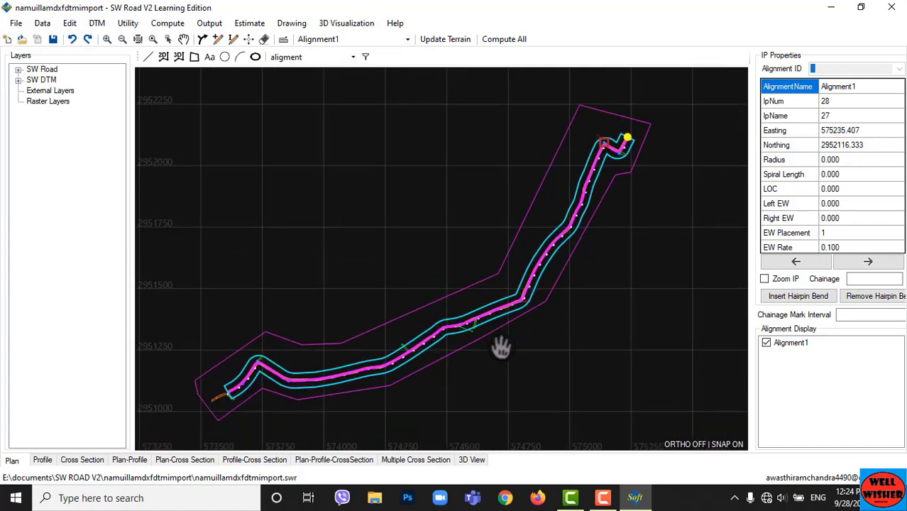
scroll(500, 347, "up", 1)
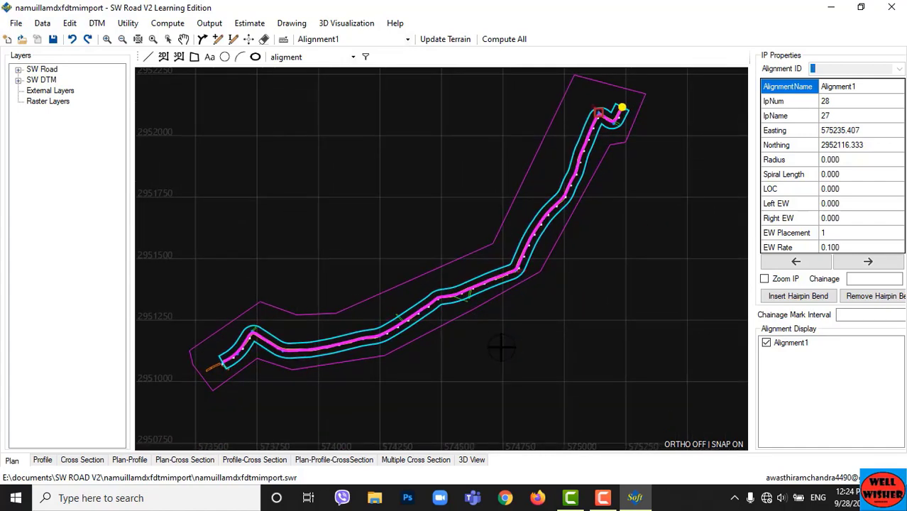
Add an XYZ tiles raster layer from the saved tile connection "google setellite" with zoom levels 0 to 30
right_click(52, 103)
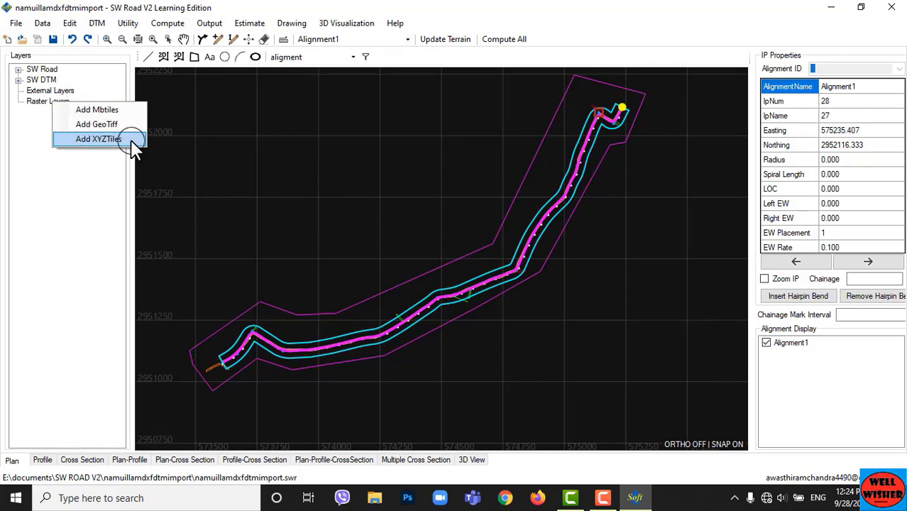
left_click(99, 139)
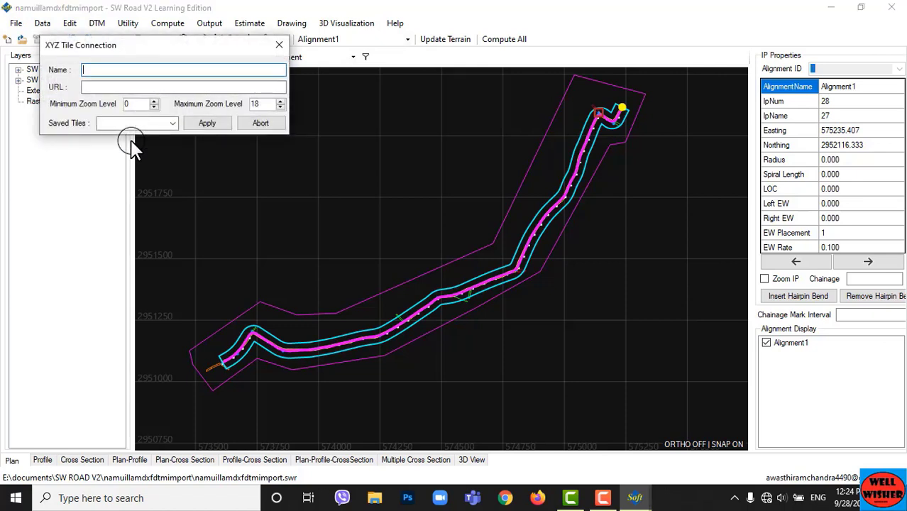
left_click(173, 123)
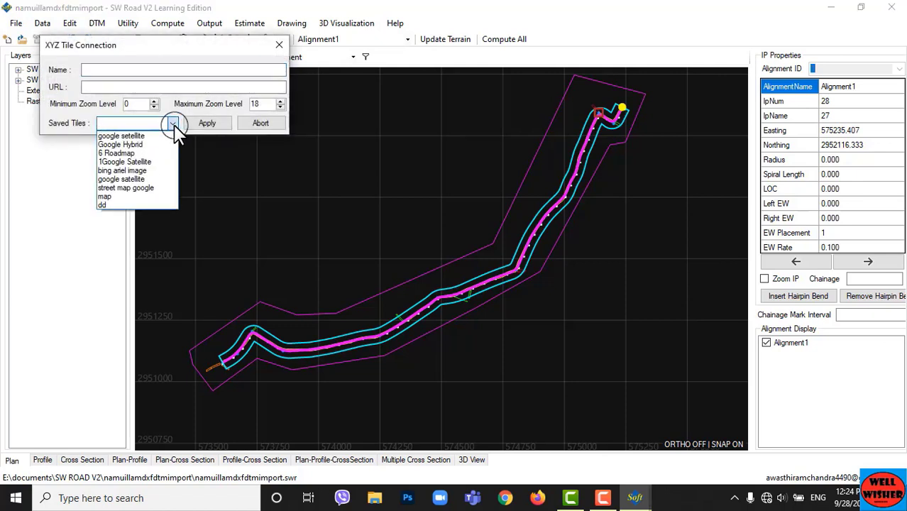
left_click(135, 135)
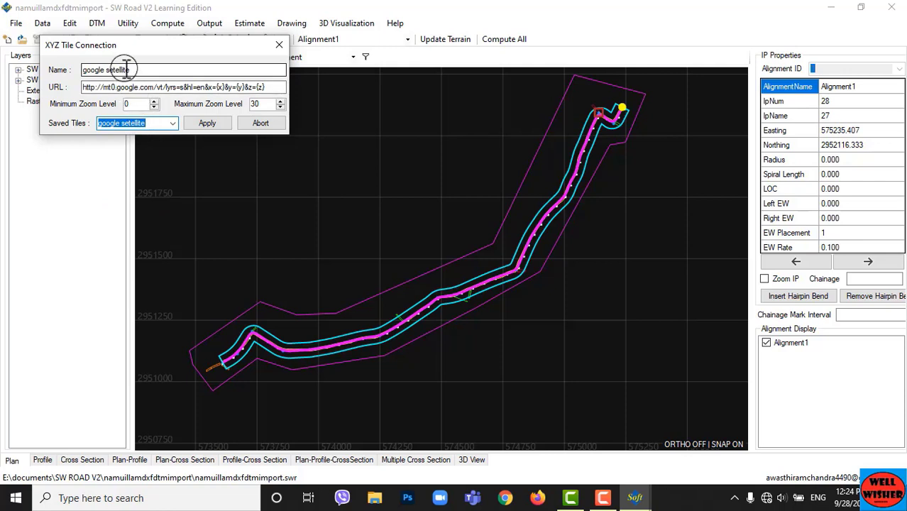
left_click(279, 102)
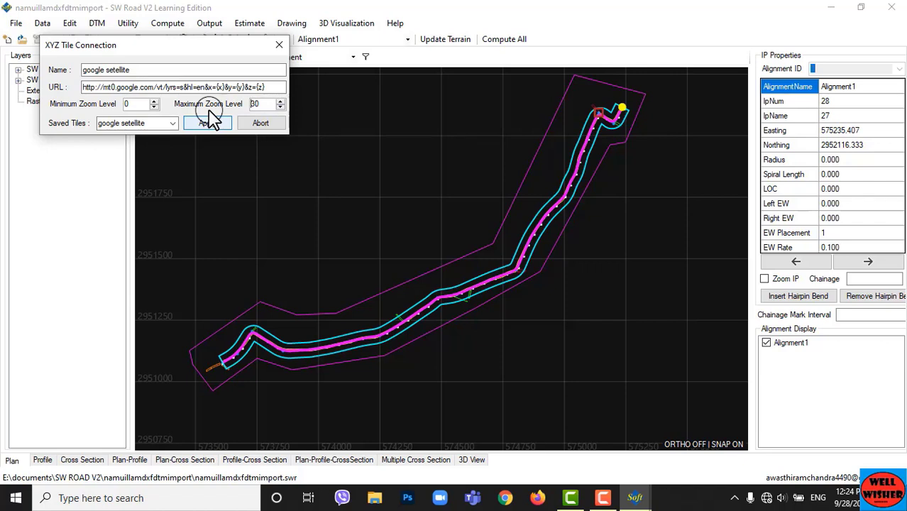
left_click_drag(256, 87, 75, 85)
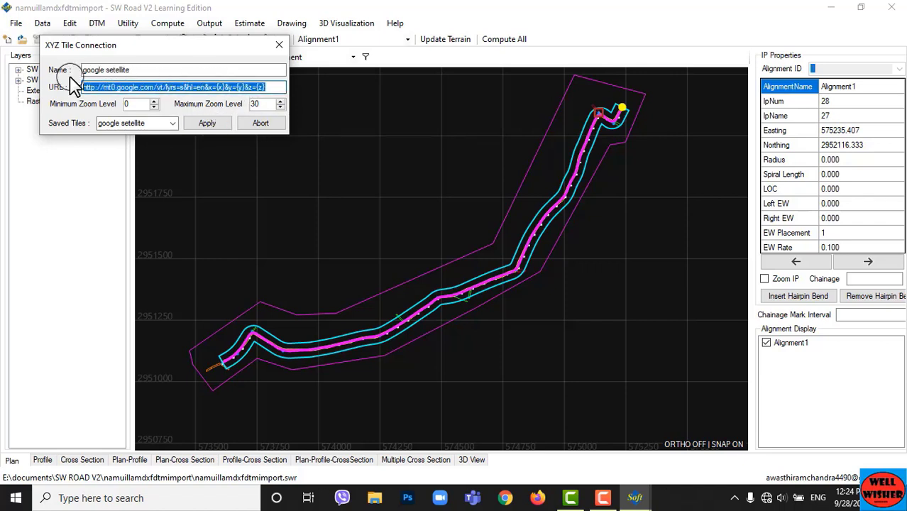
left_click(276, 87)
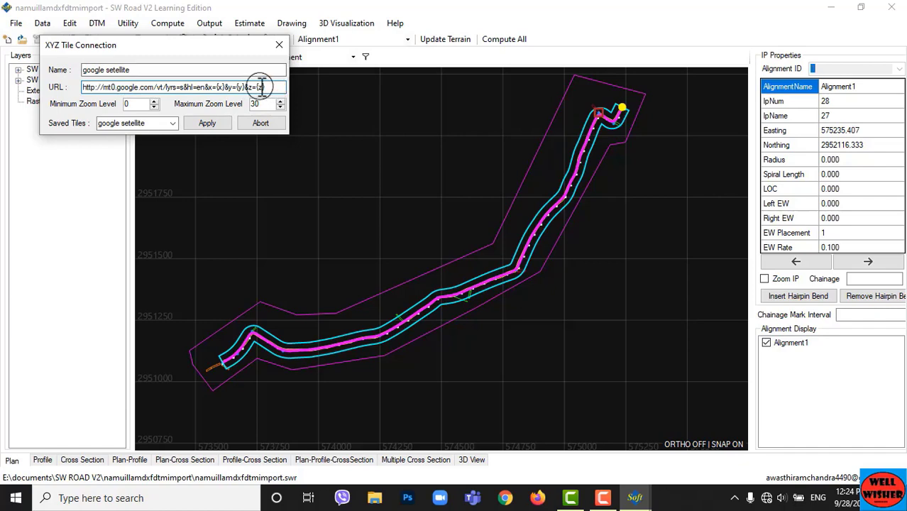
left_click_drag(136, 69, 71, 68)
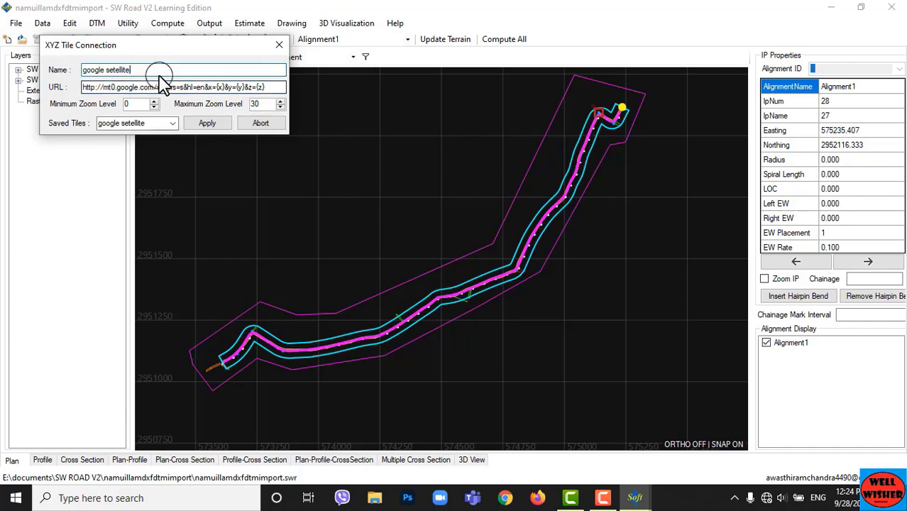
left_click(209, 122)
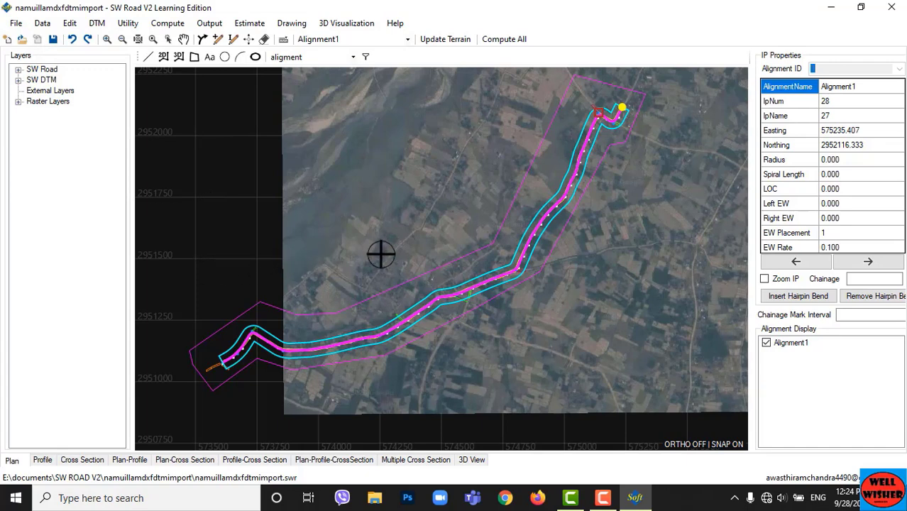
Compare the alignment's northeastern end around IPs 26 and 27 with the road on the satellite imagery
scroll(381, 253, "down", 2)
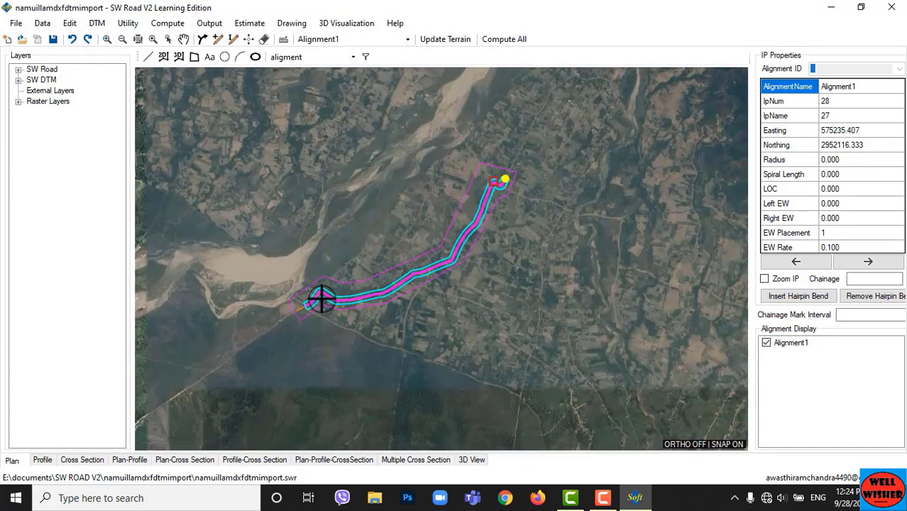
scroll(321, 299, "up", 2)
scroll(306, 325, "down", 2)
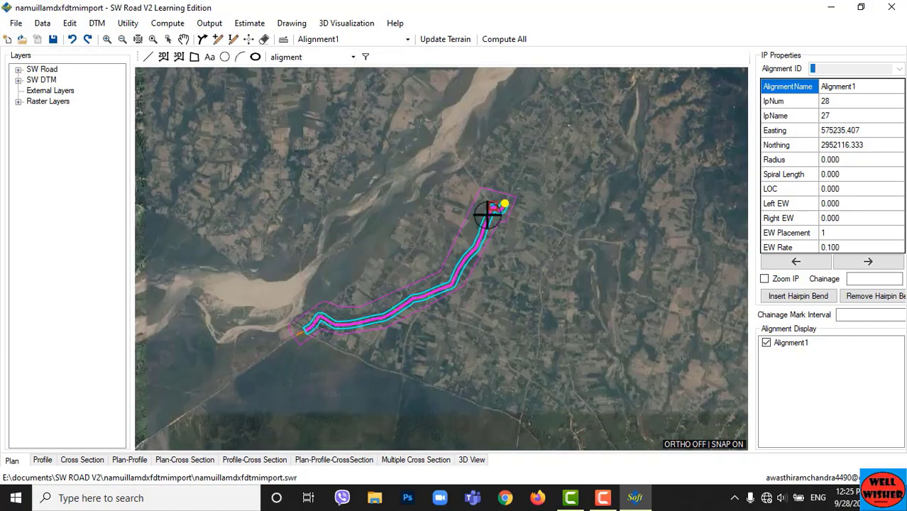
scroll(487, 214, "up", 3)
scroll(488, 213, "up", 3)
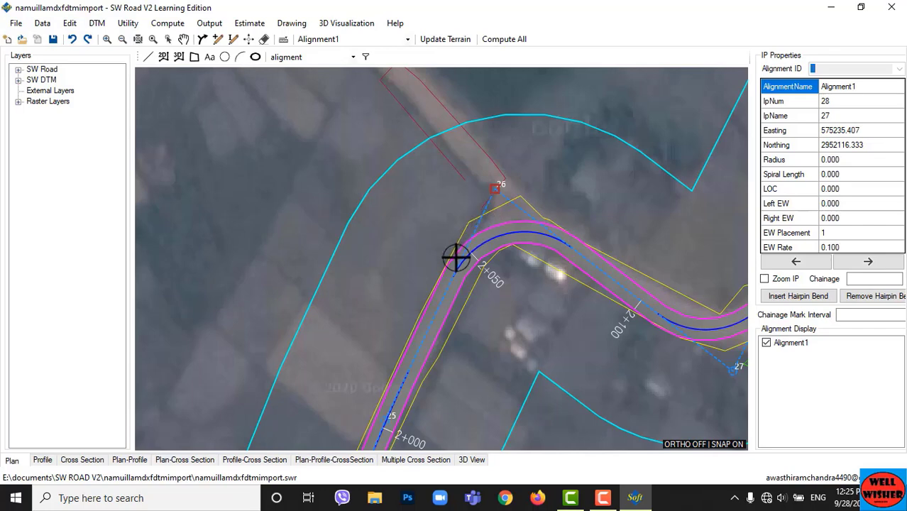
scroll(456, 257, "down", 1)
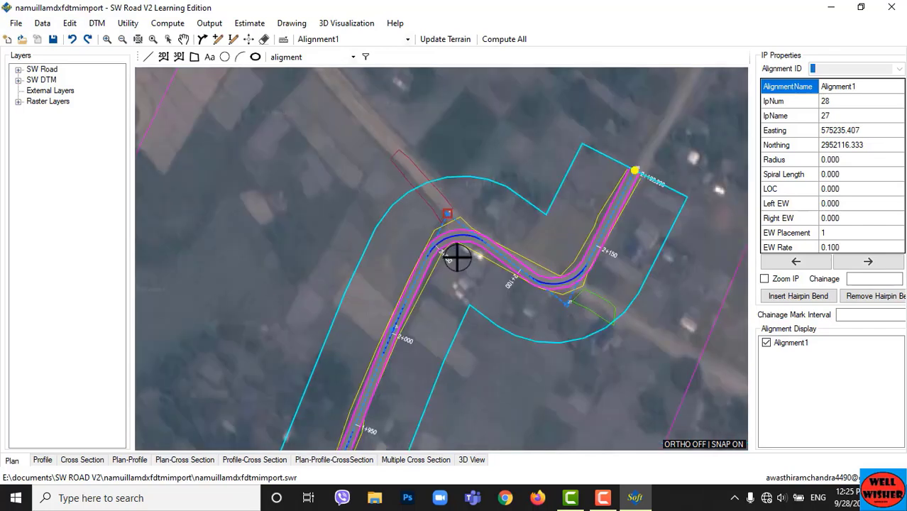
scroll(476, 255, "down", 2)
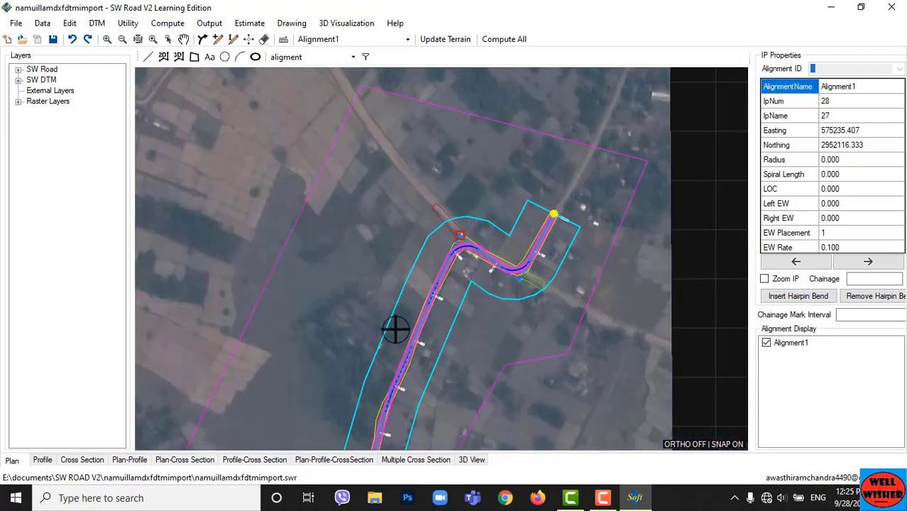
Follow the alignment from chainage 2+000 back to its southwestern start, checking it against the satellite imagery
middle_click_drag(395, 330, 425, 231)
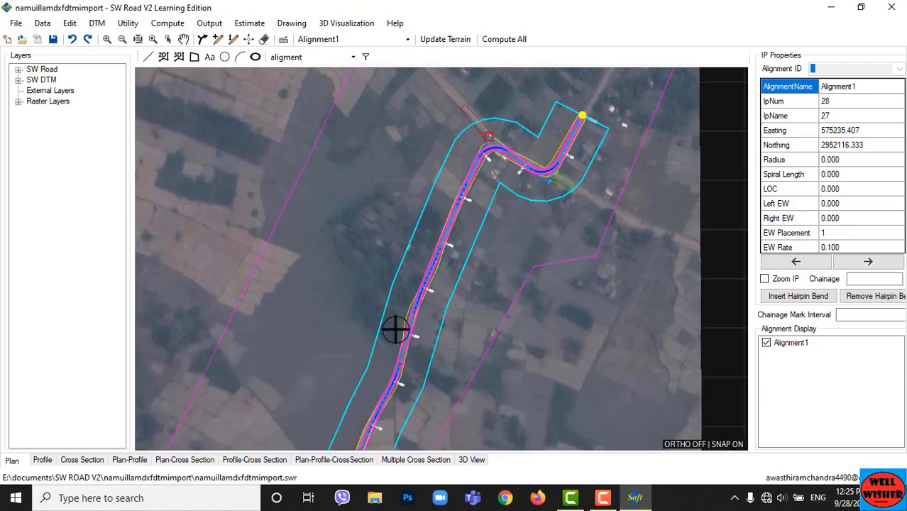
middle_click_drag(395, 329, 428, 186)
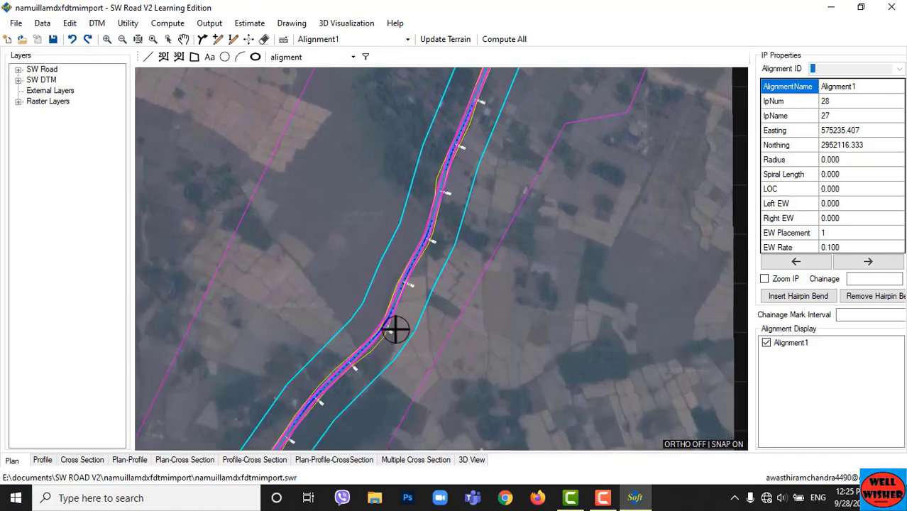
scroll(396, 329, "down", 2)
mouse_move(395, 329)
middle_mouse_down()
mouse_move(395, 370)
mouse_move(390, 312)
middle_mouse_up()
scroll(390, 312, "up", 3)
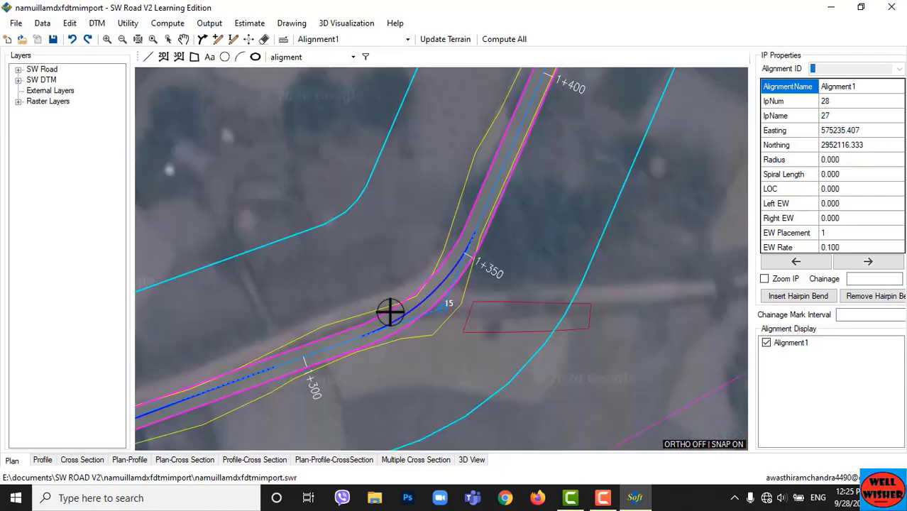
scroll(391, 313, "down", 3)
middle_click_drag(390, 312, 498, 189)
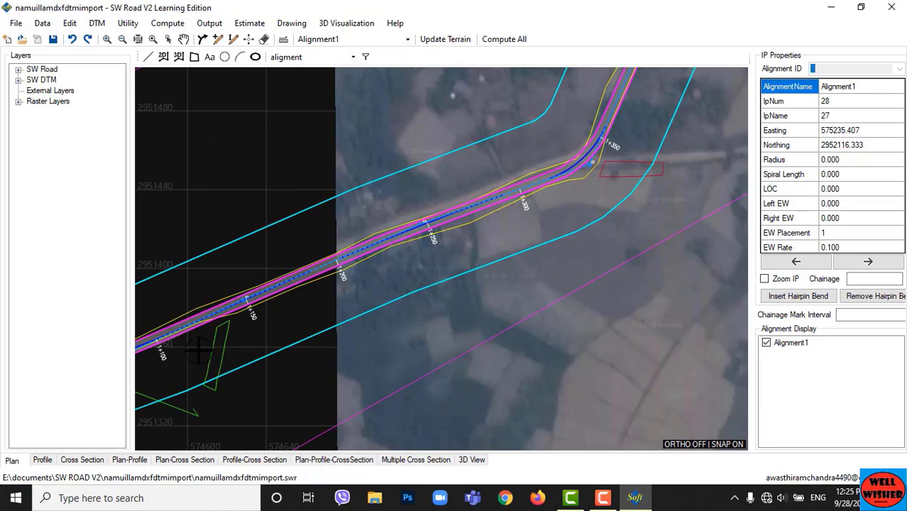
middle_click_drag(199, 349, 401, 318)
scroll(401, 318, "down", 2)
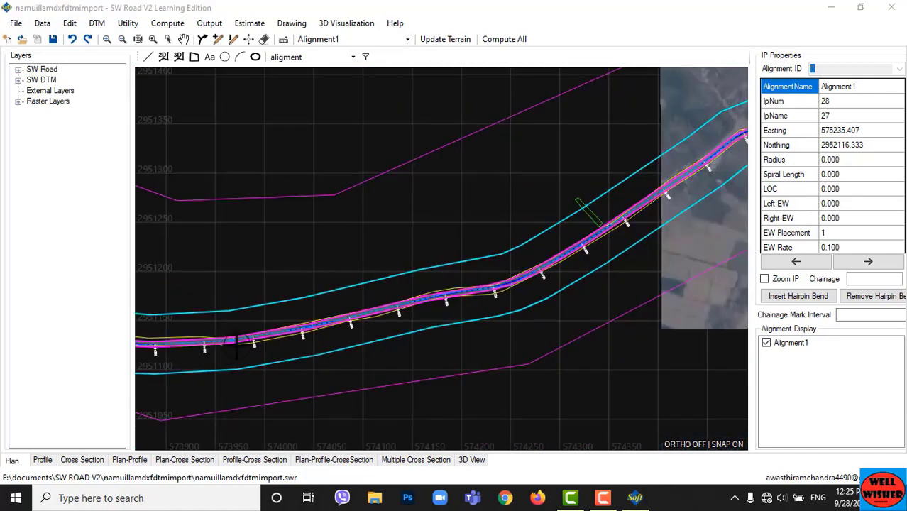
scroll(237, 345, "down", 4)
scroll(294, 314, "up", 2)
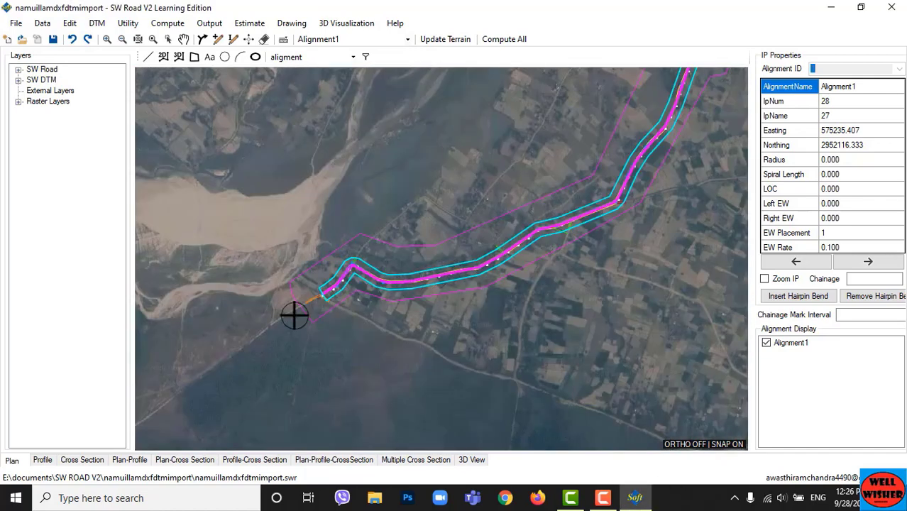
Trace the alignment from chainage 0+000 to its northeastern end, comparing road width and right-of-way lines with the satellite road
scroll(268, 320, "up", 2)
scroll(348, 288, "up", 2)
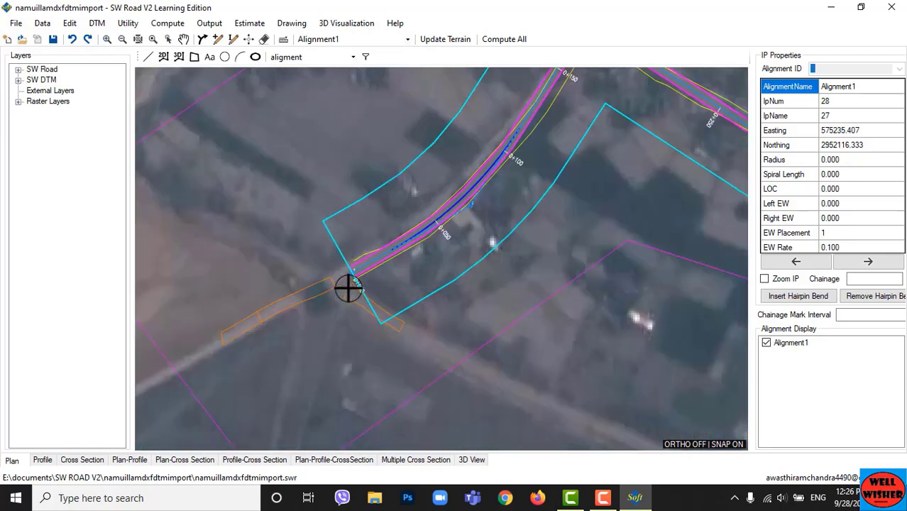
middle_click_drag(394, 238, 347, 318)
middle_click_drag(456, 243, 340, 320)
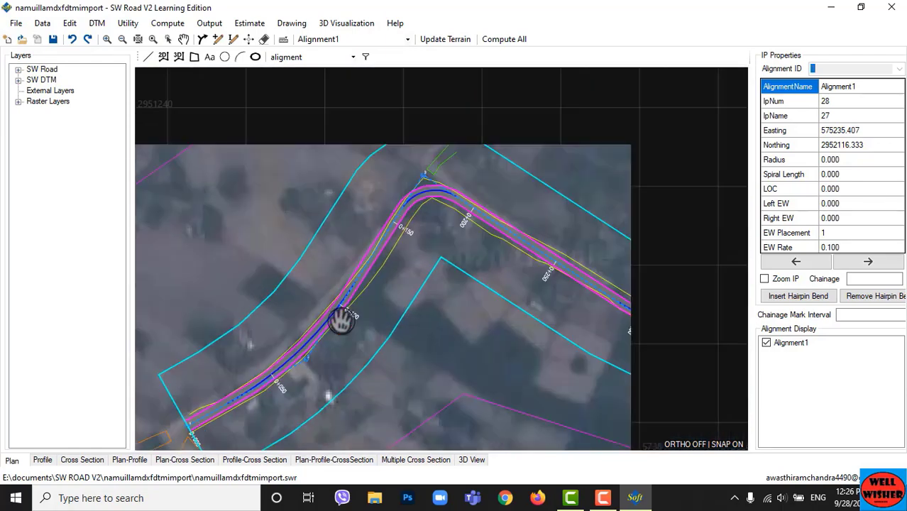
scroll(298, 339, "down", 2)
scroll(383, 294, "up", 2)
middle_click_drag(507, 339, 384, 293)
scroll(383, 294, "down", 2)
middle_click_drag(638, 263, 383, 294)
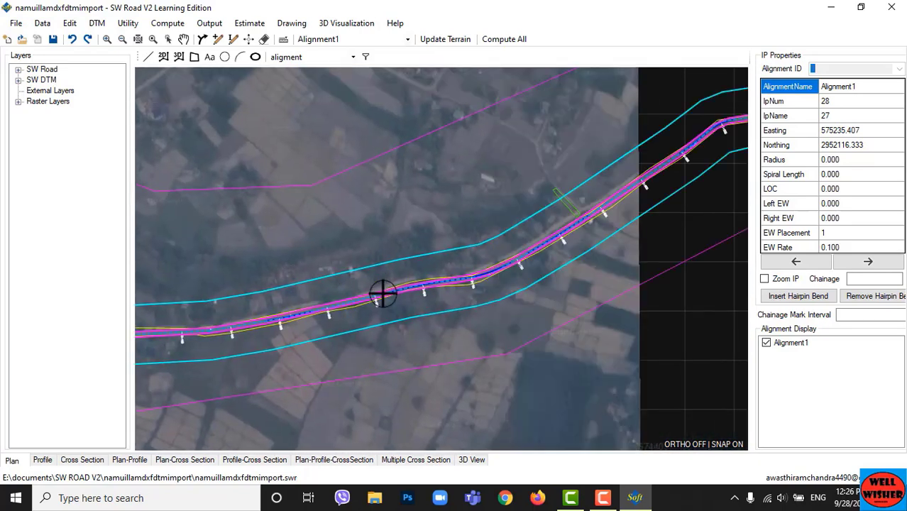
middle_click_drag(575, 208, 383, 293)
middle_click_drag(687, 229, 383, 294)
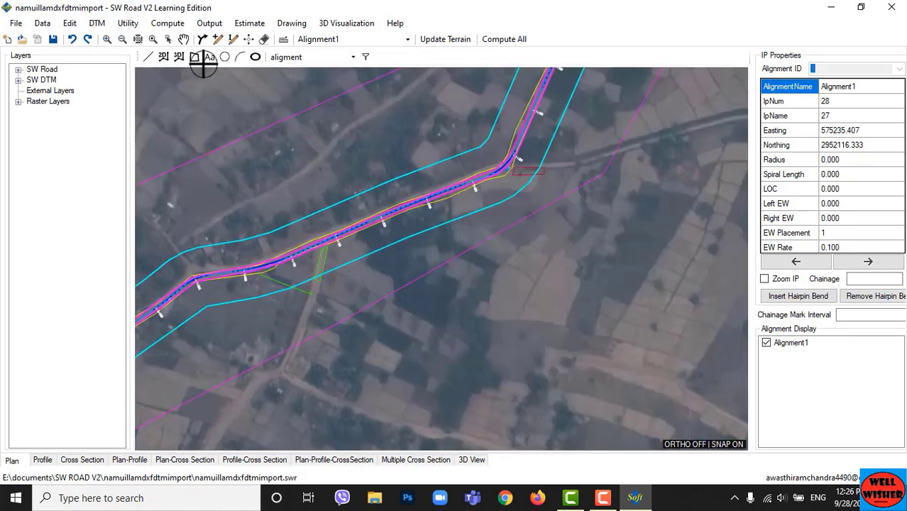
left_click_drag(606, 169, 506, 367)
left_click_drag(541, 195, 457, 355)
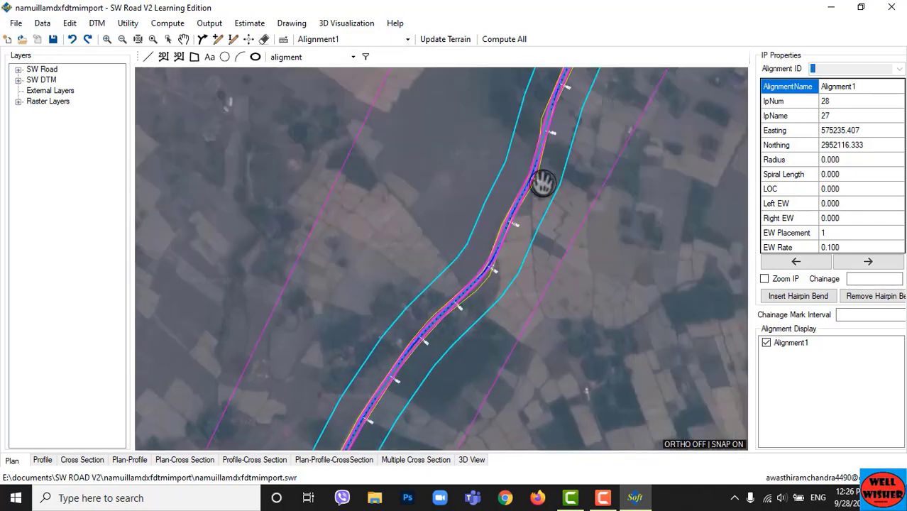
left_click_drag(544, 179, 506, 318)
left_click_drag(603, 137, 528, 330)
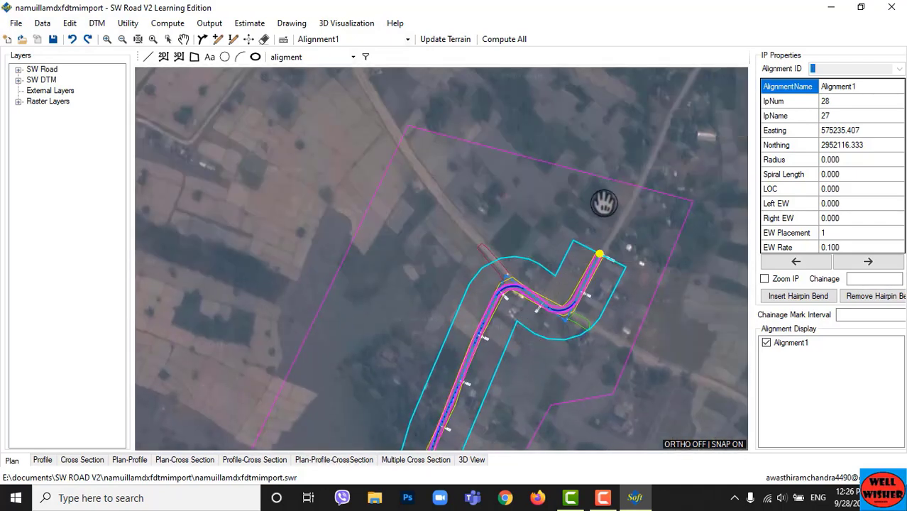
mouse_move(609, 192)
left_mouse_down()
mouse_move(587, 247)
mouse_move(609, 204)
left_mouse_up()
Expand the Raster Layers group and toggle the google setellite layer off and back on over the whole alignment
scroll(588, 246, "down", 1)
left_click_drag(535, 334, 577, 240)
left_click_drag(509, 356, 531, 280)
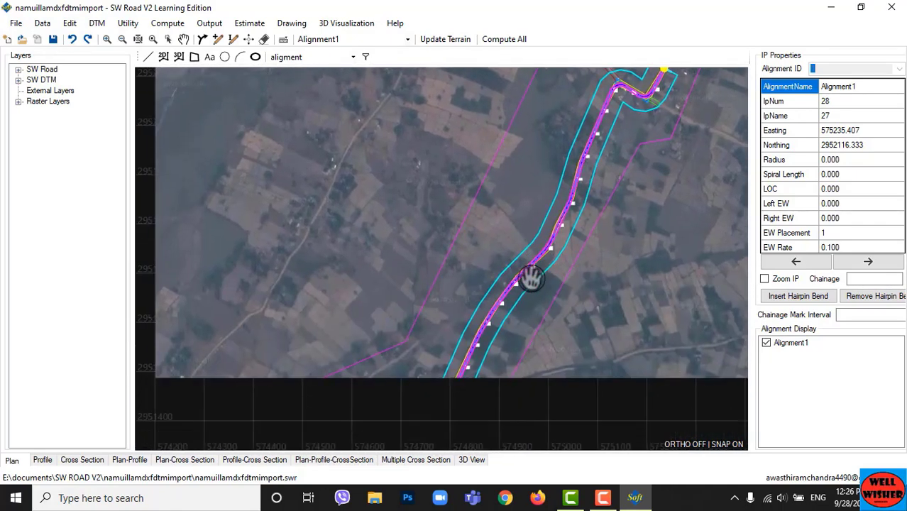
scroll(532, 278, "down", 1)
left_click_drag(452, 372, 494, 321)
left_click(18, 100)
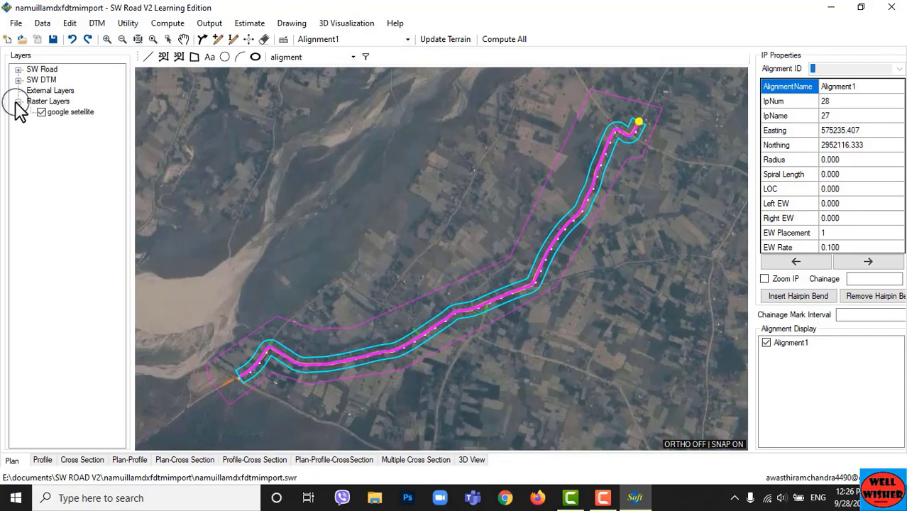
left_click(42, 112)
left_click(42, 112)
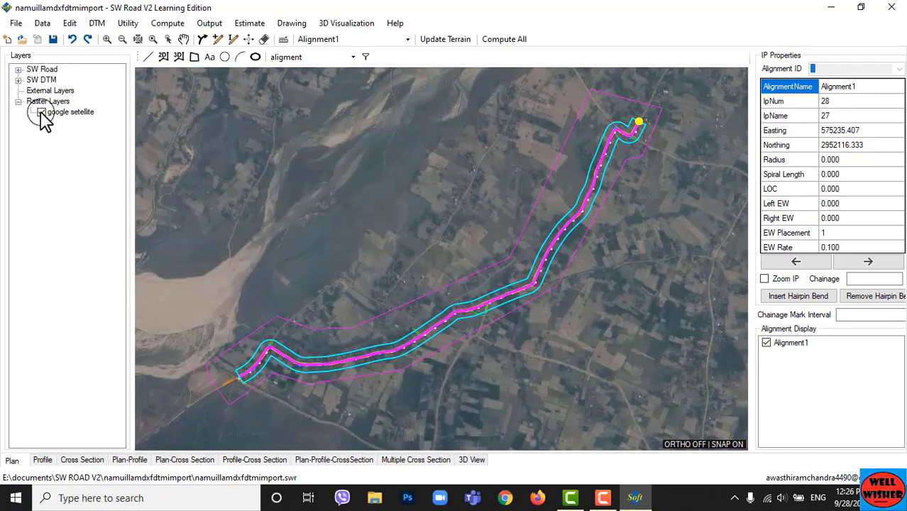
left_click(41, 112)
left_click(42, 112)
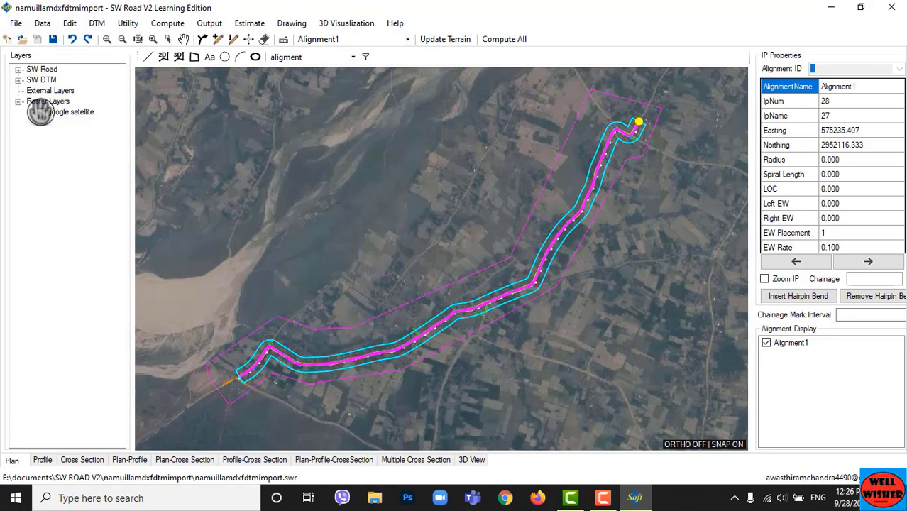
Inspect the alignment between chainages 0+000 and 0+250, including the bend at IP 3, against the satellite imagery
scroll(142, 243, "up", 10)
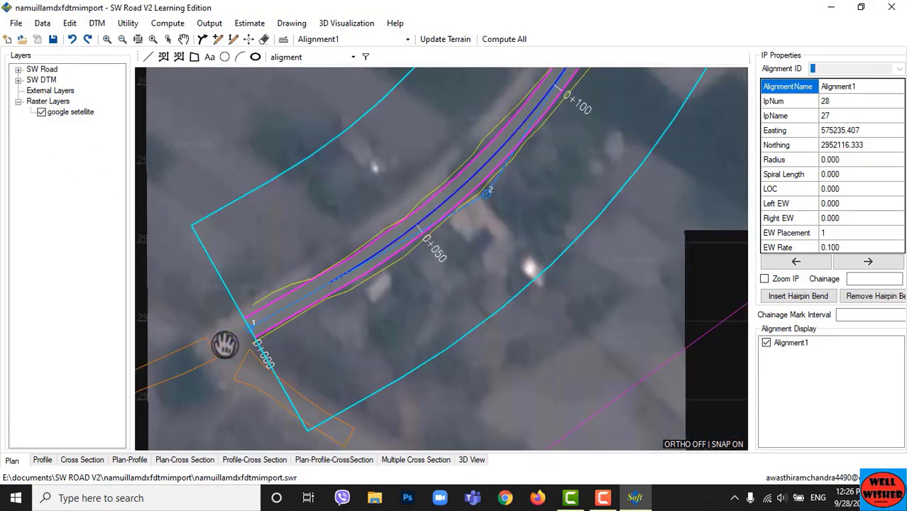
scroll(240, 340, "up", 1)
scroll(241, 340, "down", 2)
scroll(416, 230, "up", 1)
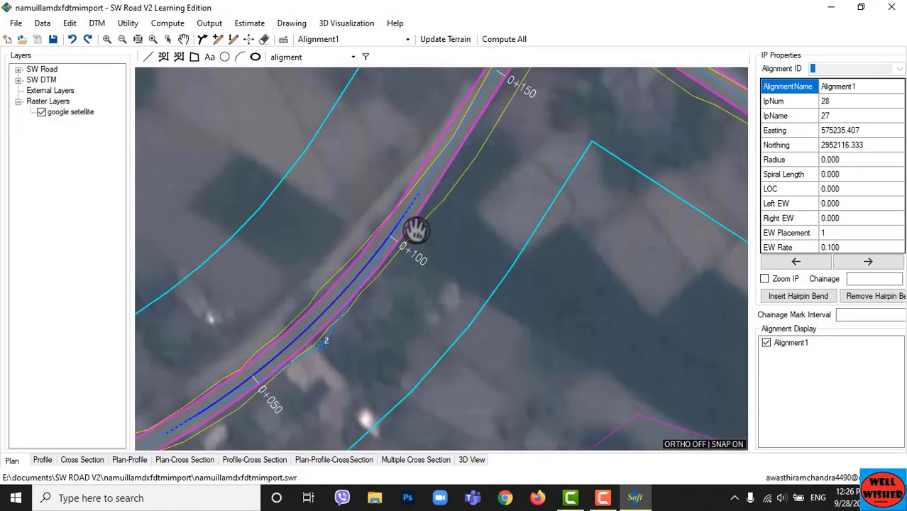
scroll(416, 230, "up", 1)
scroll(416, 230, "down", 2)
scroll(416, 230, "up", 2)
scroll(416, 230, "down", 1)
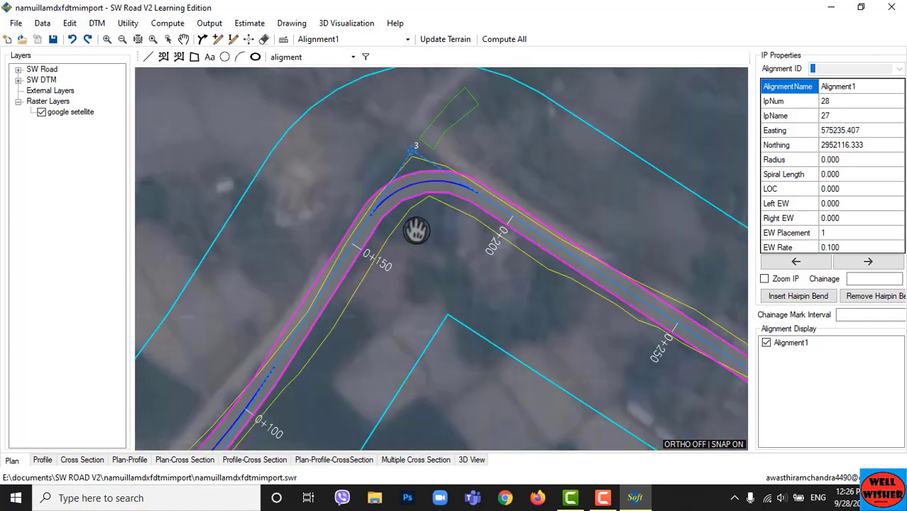
scroll(418, 233, "down", 2)
scroll(480, 258, "up", 2)
scroll(409, 245, "down", 2)
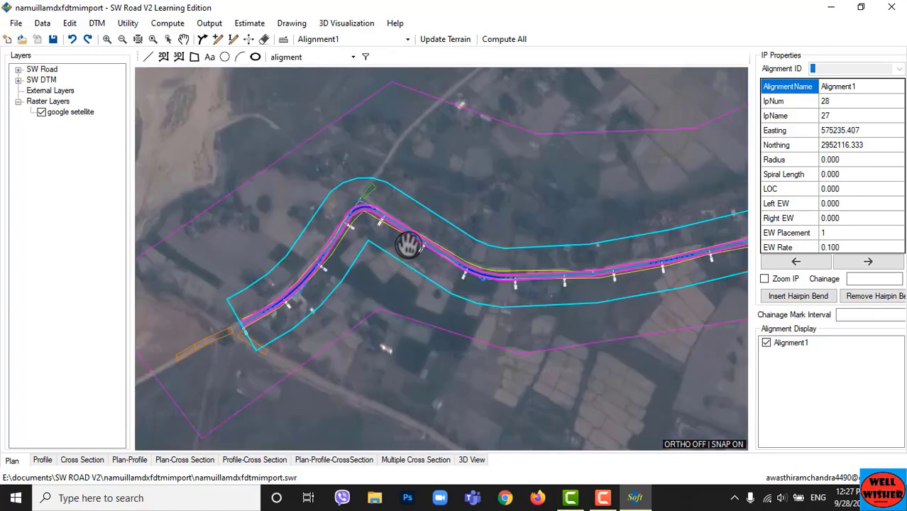
scroll(409, 244, "down", 2)
scroll(482, 219, "down", 2)
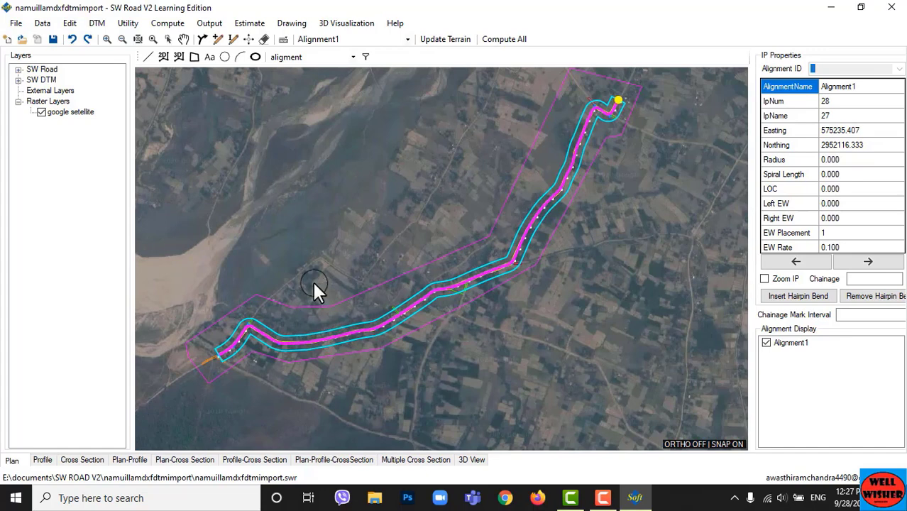
Examine Alignment1's longitudinal ground profile, including the existing levels and chainages between 0+000 and 0+300
left_click(42, 461)
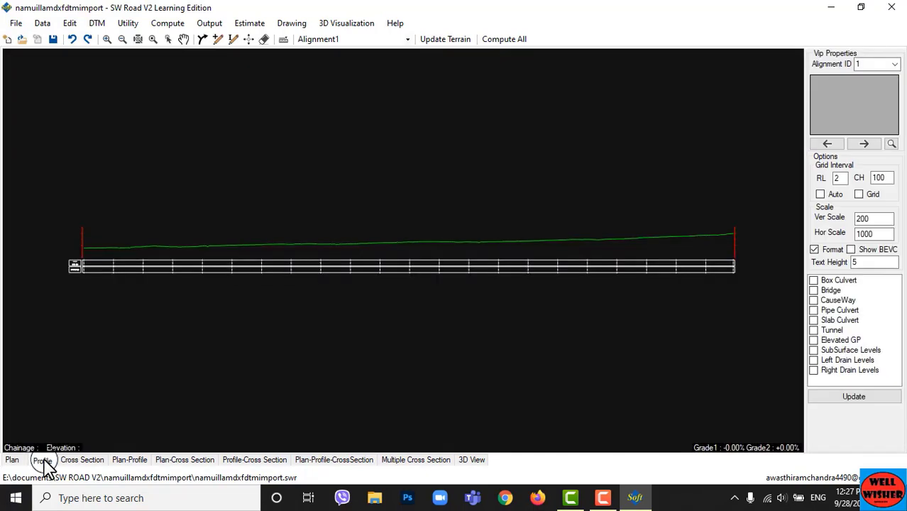
scroll(72, 270, "up", 1)
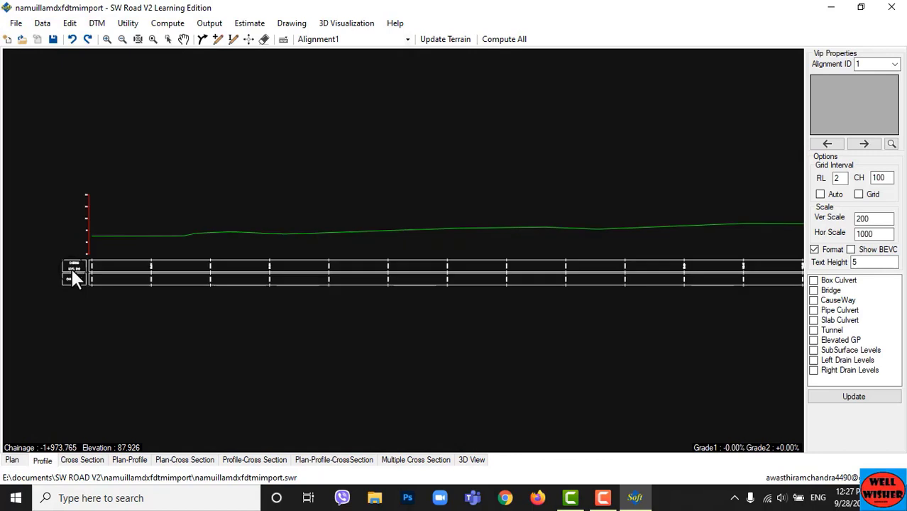
scroll(72, 270, "down", 1)
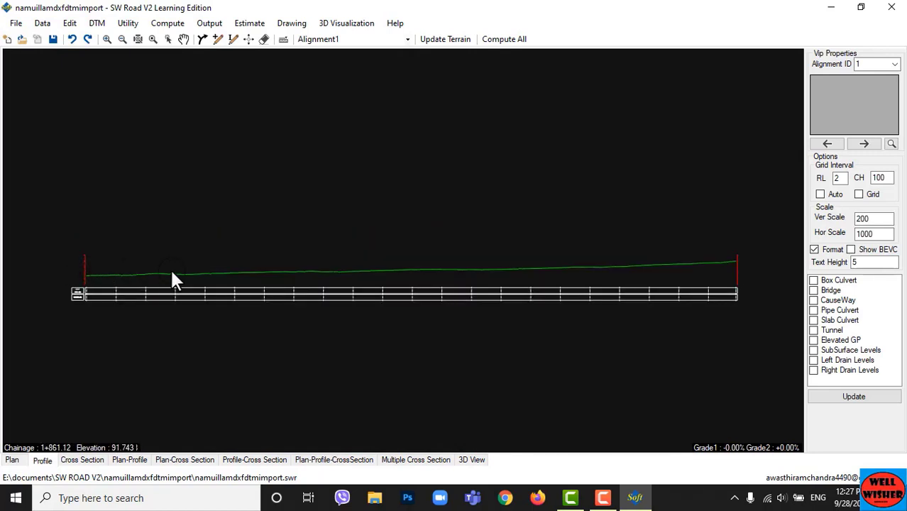
scroll(583, 278, "up", 2)
scroll(628, 278, "down", 2)
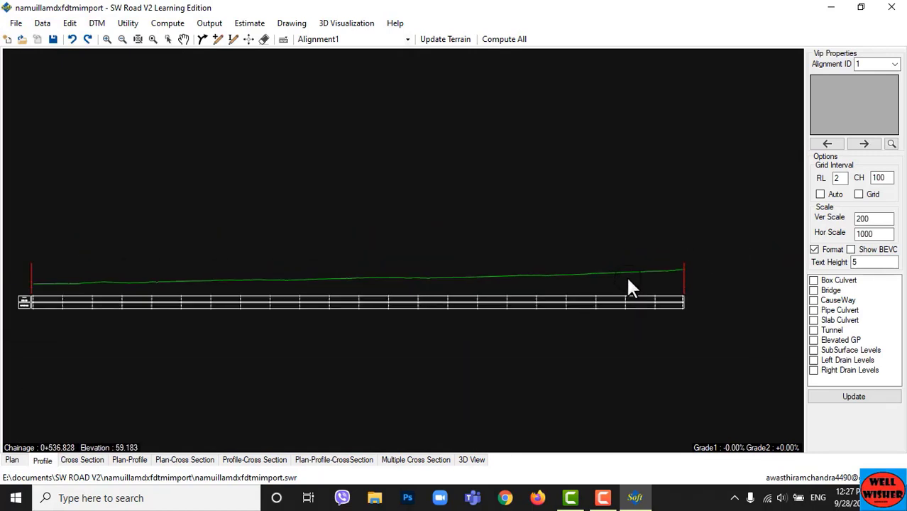
scroll(628, 280, "up", 2)
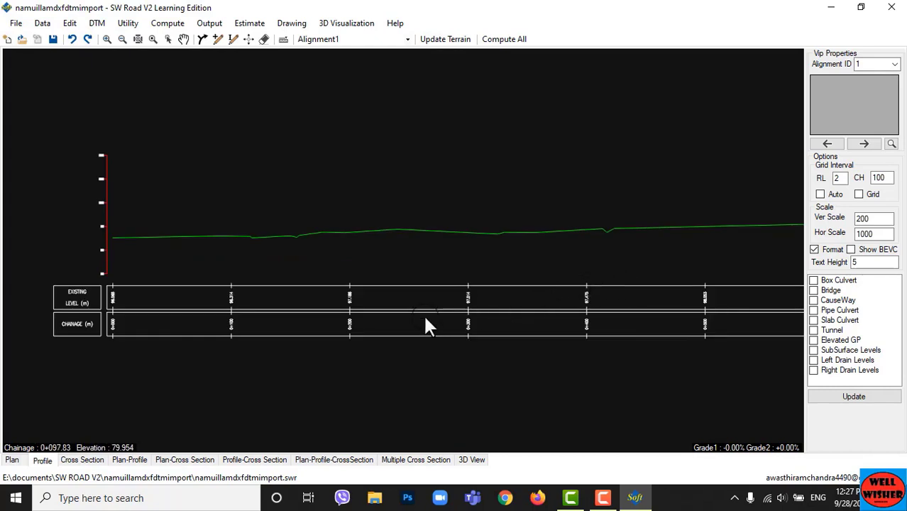
scroll(270, 351, "up", 1)
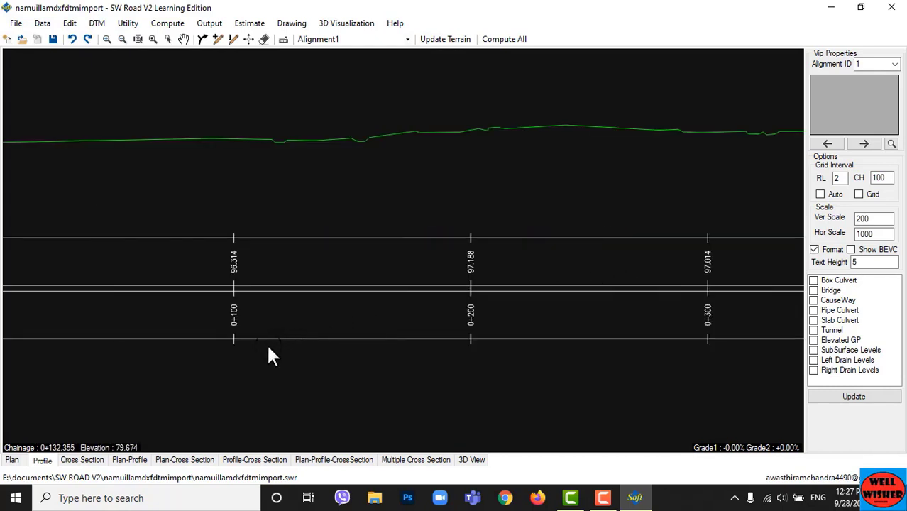
scroll(268, 352, "down", 1)
Review Alignment1's ground cross sections one by one from chainage 0+000 to beyond 0+060
left_click(81, 465)
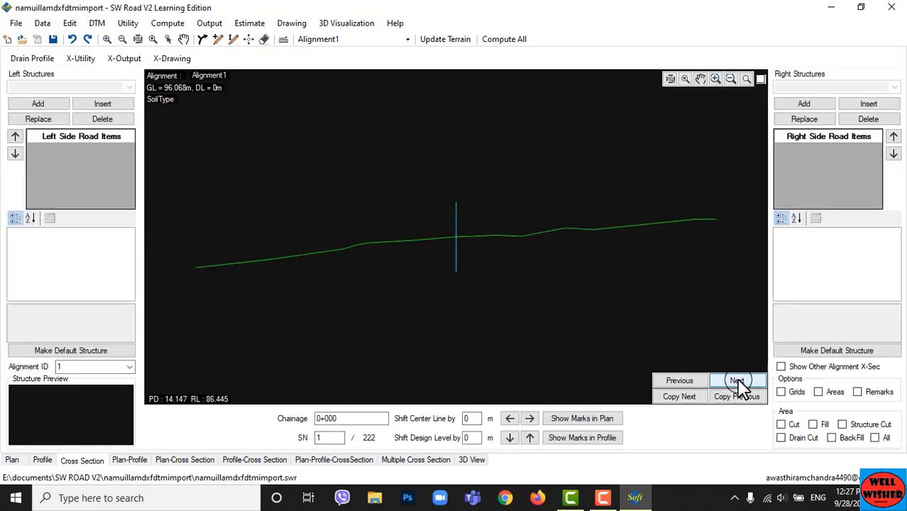
left_click(737, 381)
left_click(738, 381)
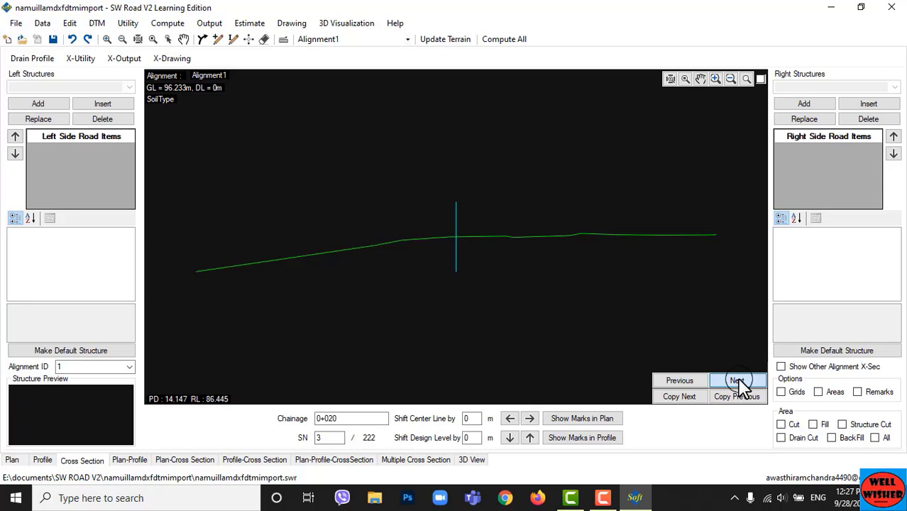
left_click(738, 381)
left_click(737, 381)
left_click(738, 381)
left_click(738, 381)
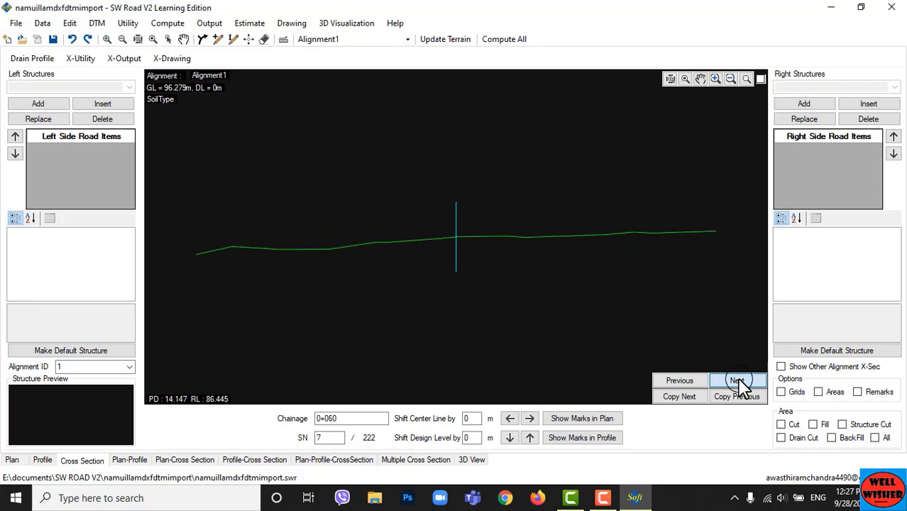
left_click(737, 381)
left_click(737, 382)
View the plan together with the full alignment profile, and return to the plan alone showing the whole alignment
left_click(120, 460)
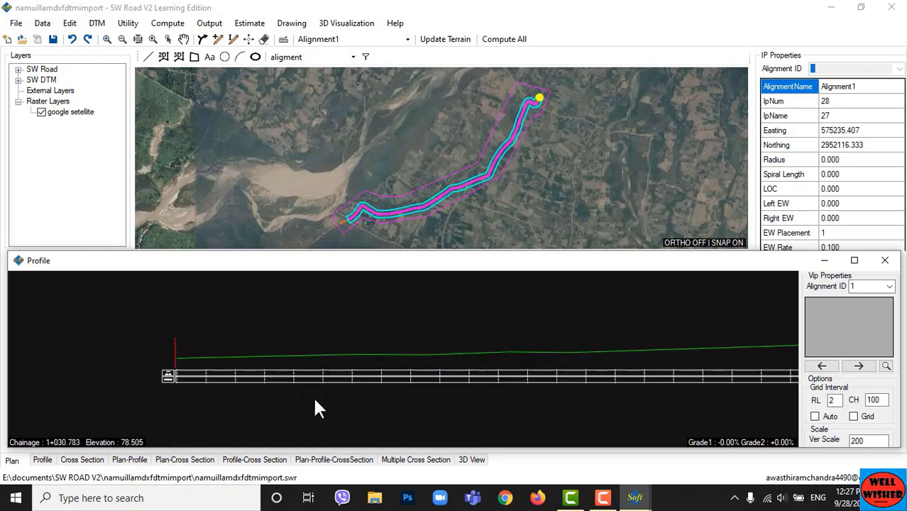
middle_click_drag(357, 384, 251, 380)
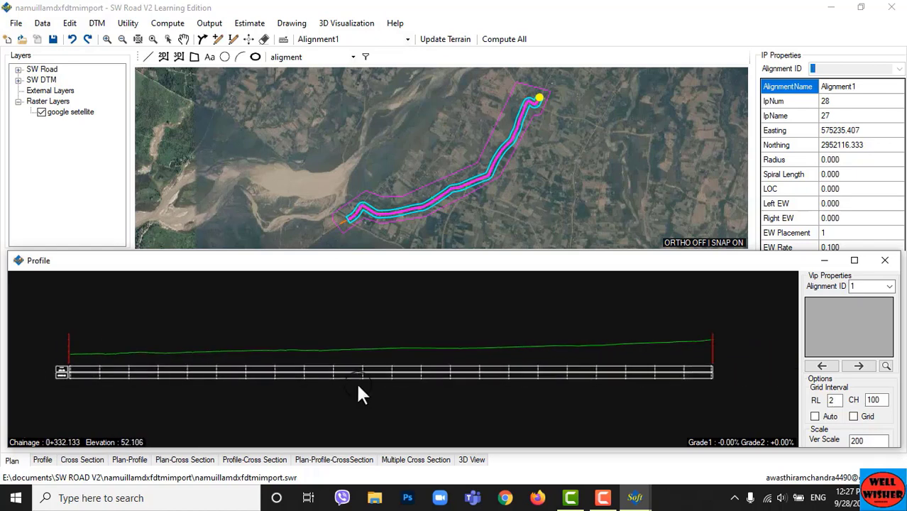
left_click(15, 463)
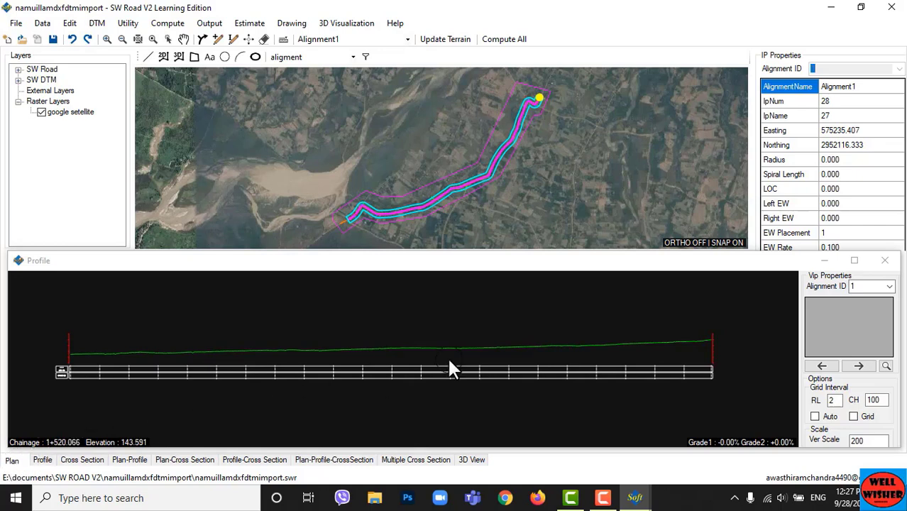
left_click(885, 261)
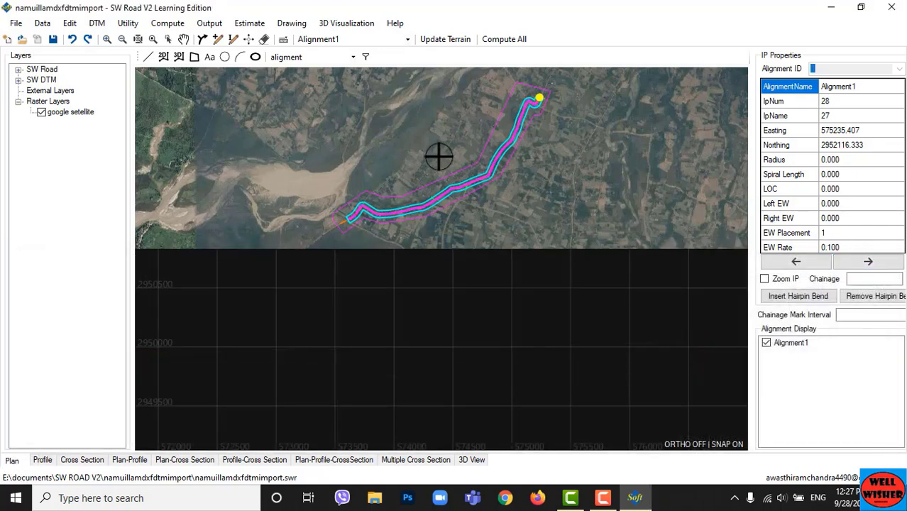
scroll(435, 156, "up", 2)
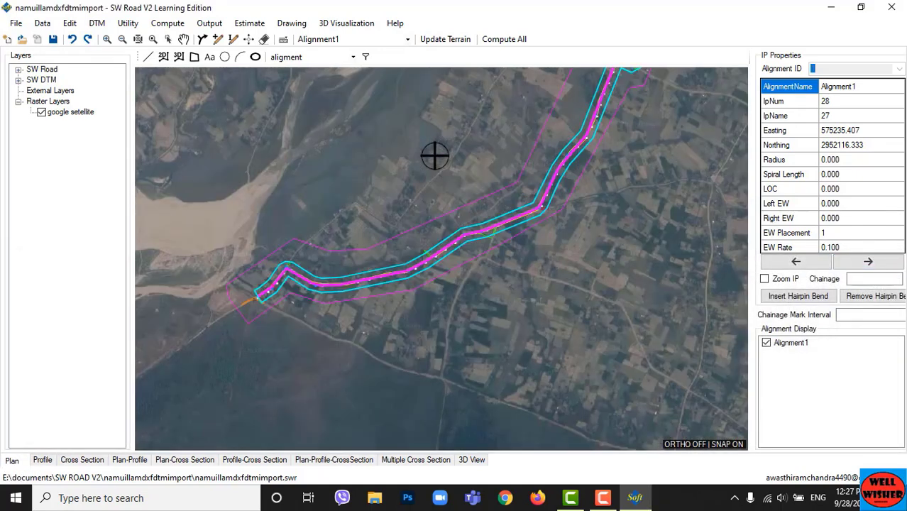
middle_click_drag(435, 157, 408, 303)
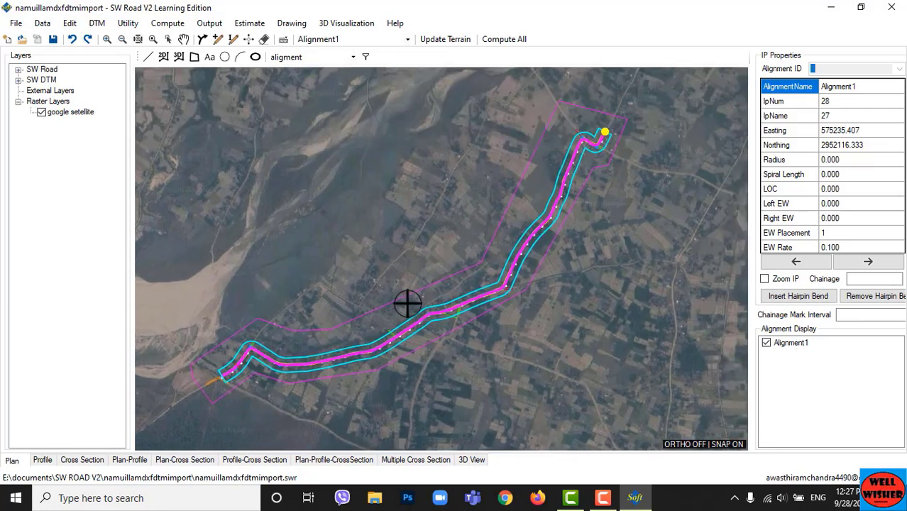